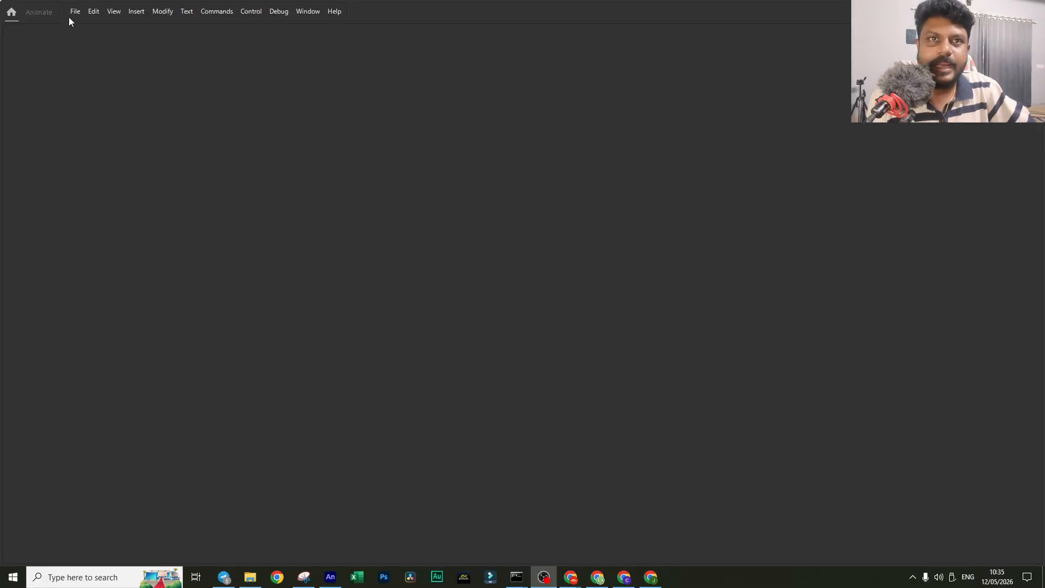
Step: Create a new Full HD character animation document at 1920 × 1080, 30 fps, with ActionScript 3.0 as the platform
{"action": "left_click", "coordinate": [75, 12]}
{"action": "left_click", "coordinate": [89, 23]}
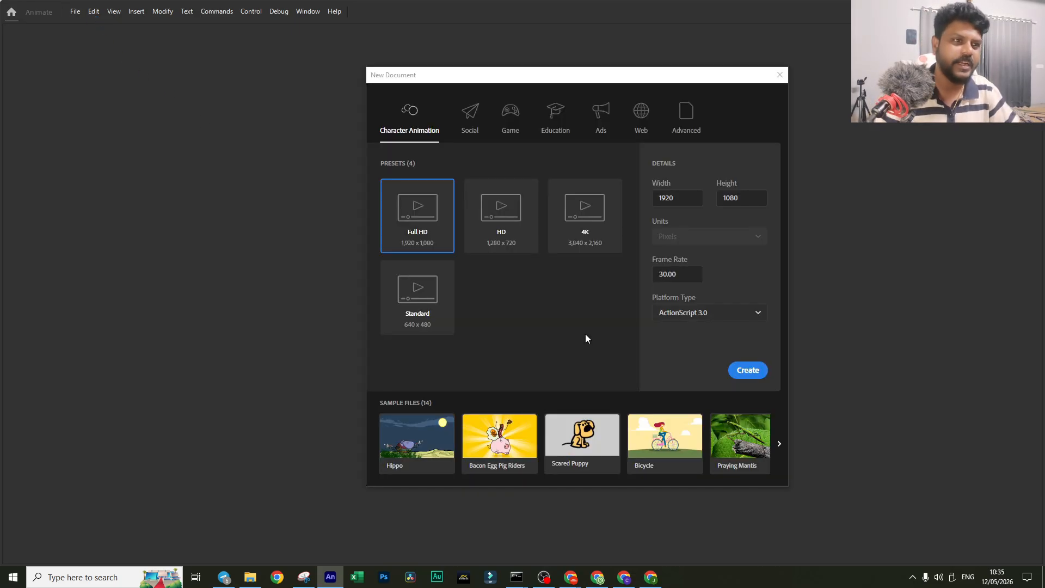
{"action": "left_click", "coordinate": [691, 203]}
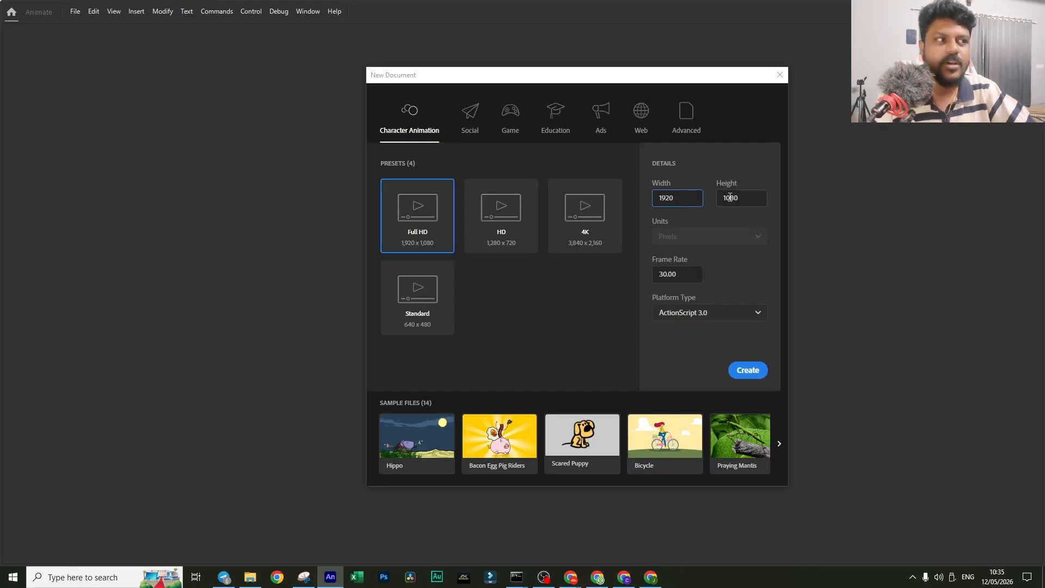
{"action": "left_click", "coordinate": [738, 198]}
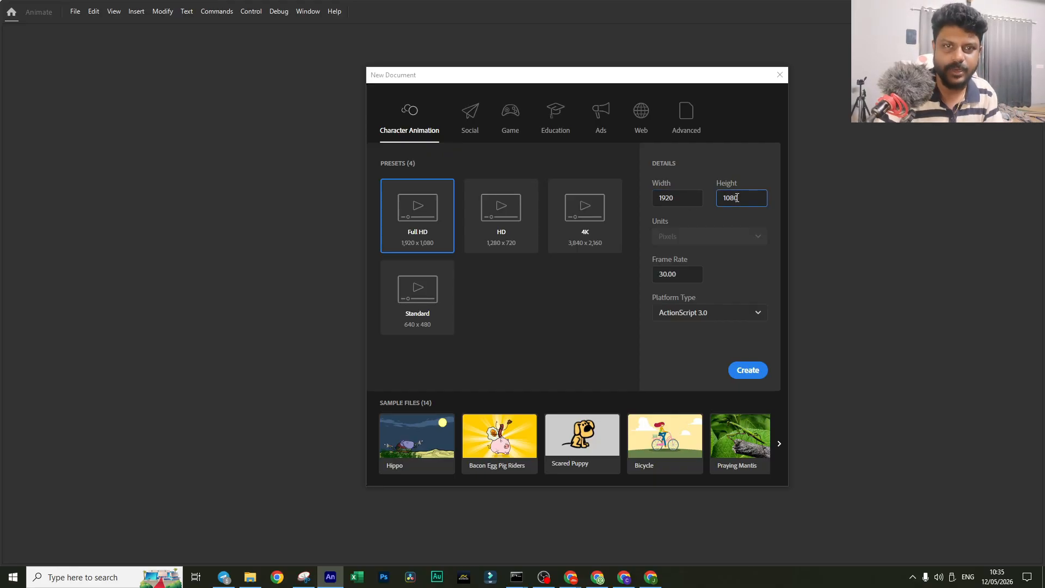
{"action": "left_click", "coordinate": [754, 372]}
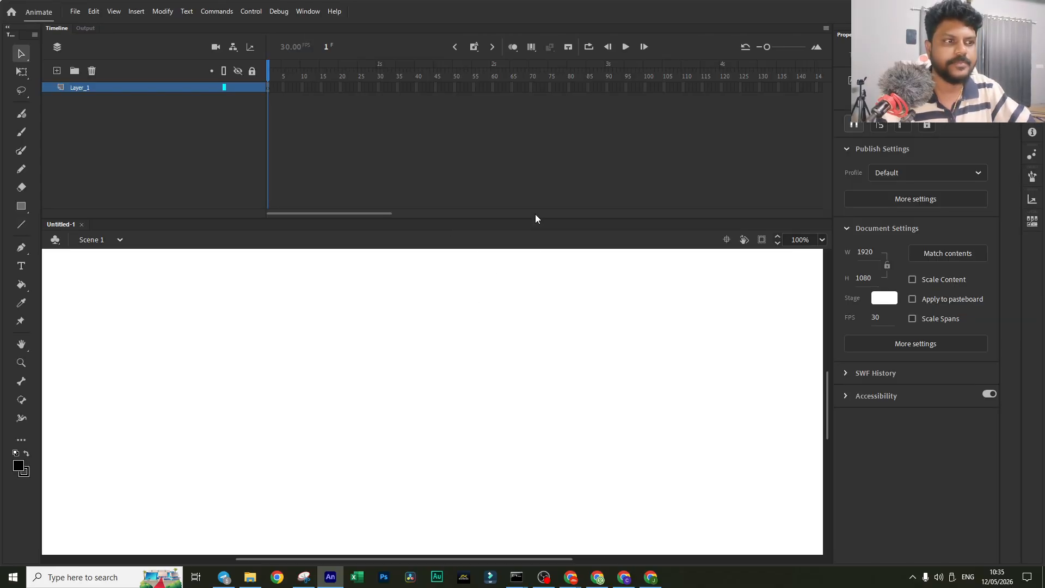
Step: Rename the document's only layer as Bulb
{"action": "scroll", "coordinate": [533, 263], "scroll_direction": "up", "scroll_amount": 2}
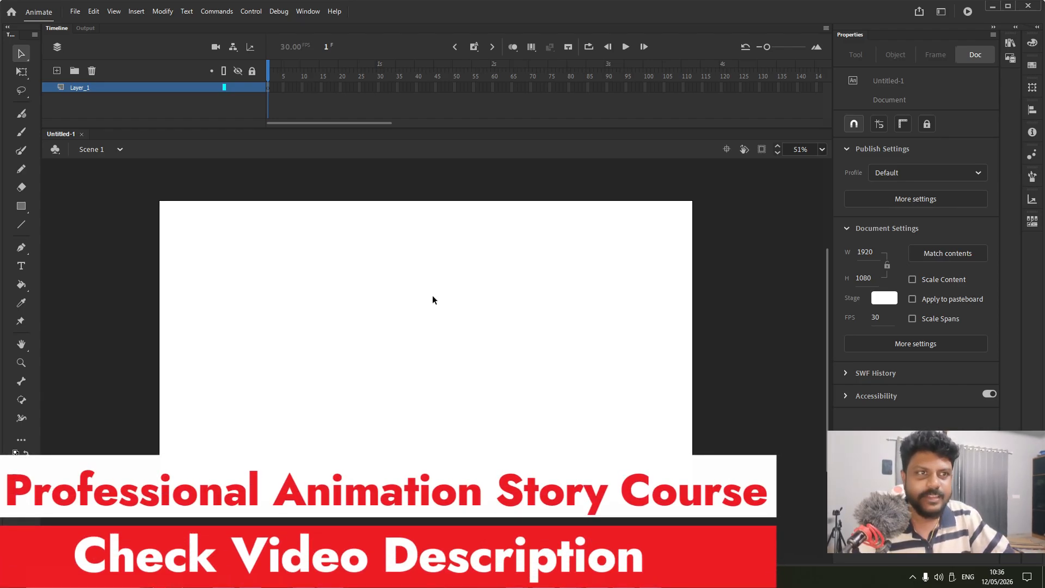
{"action": "double_click", "coordinate": [99, 86]}
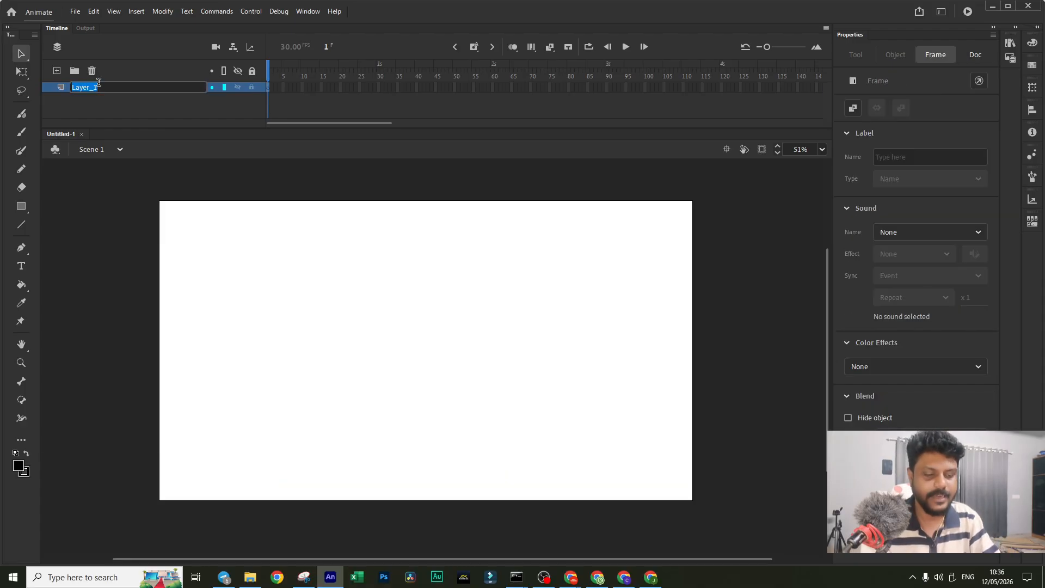
{"action": "type", "text": "Bulb"}
{"action": "key", "text": "Return"}
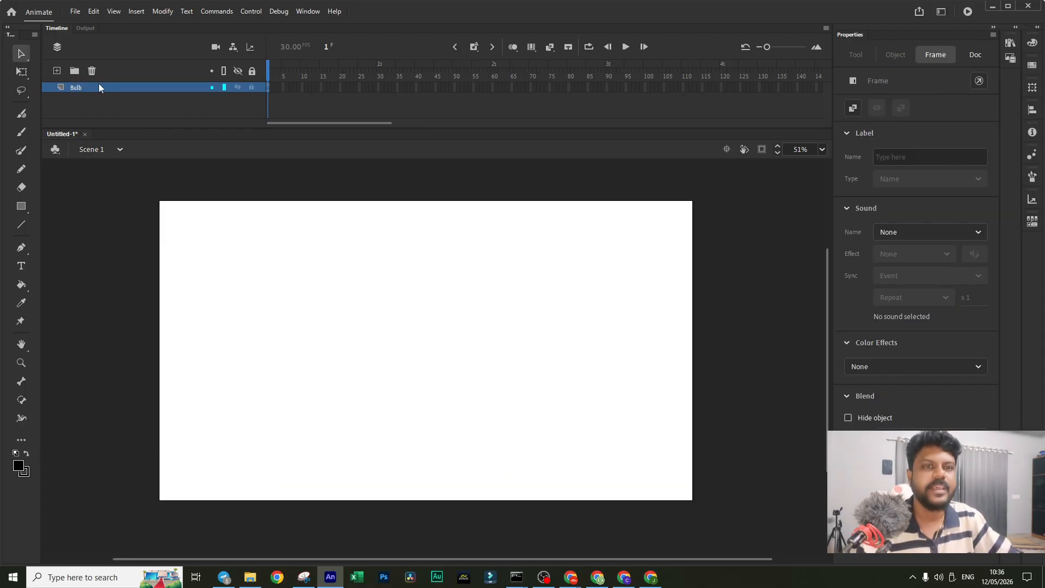
Step: Set the stage background color to a medium blue
{"action": "left_click", "coordinate": [516, 391]}
{"action": "left_click", "coordinate": [896, 301]}
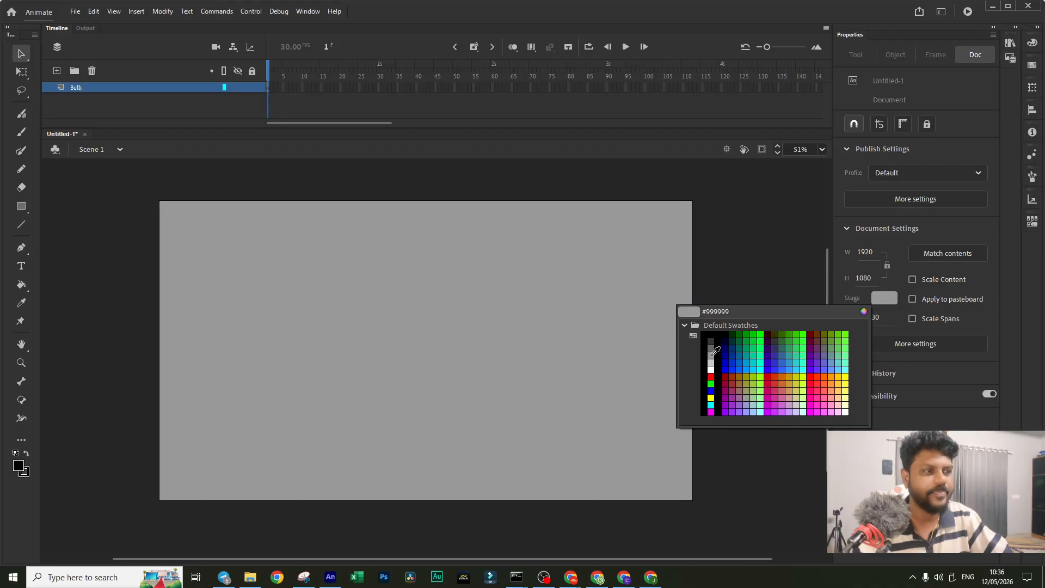
{"action": "left_click", "coordinate": [740, 362]}
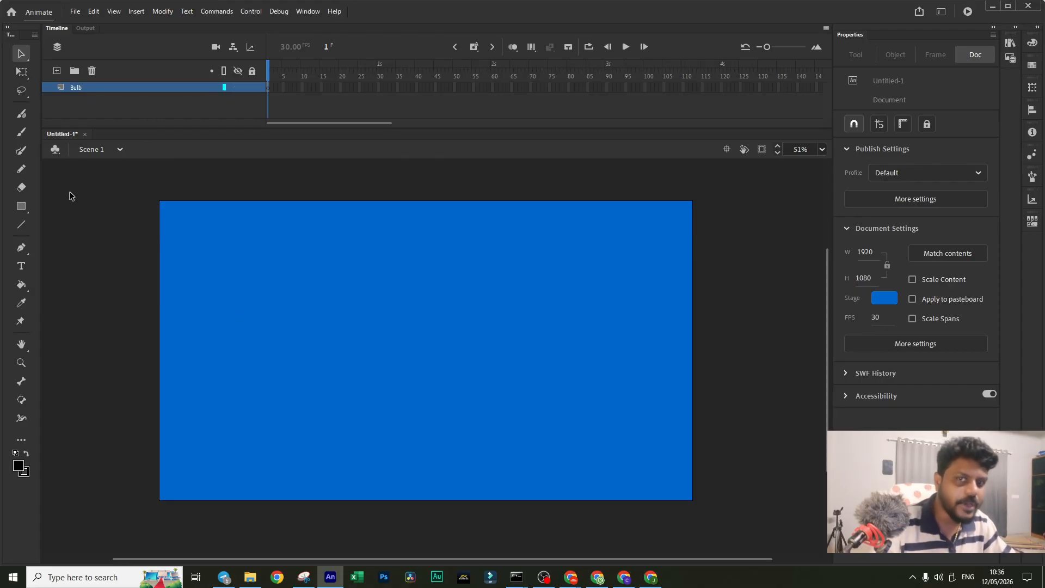
Step: Draw an upright oval in the upper middle of the stage and delete its black fill, keeping only the outline
{"action": "left_click", "coordinate": [27, 205]}
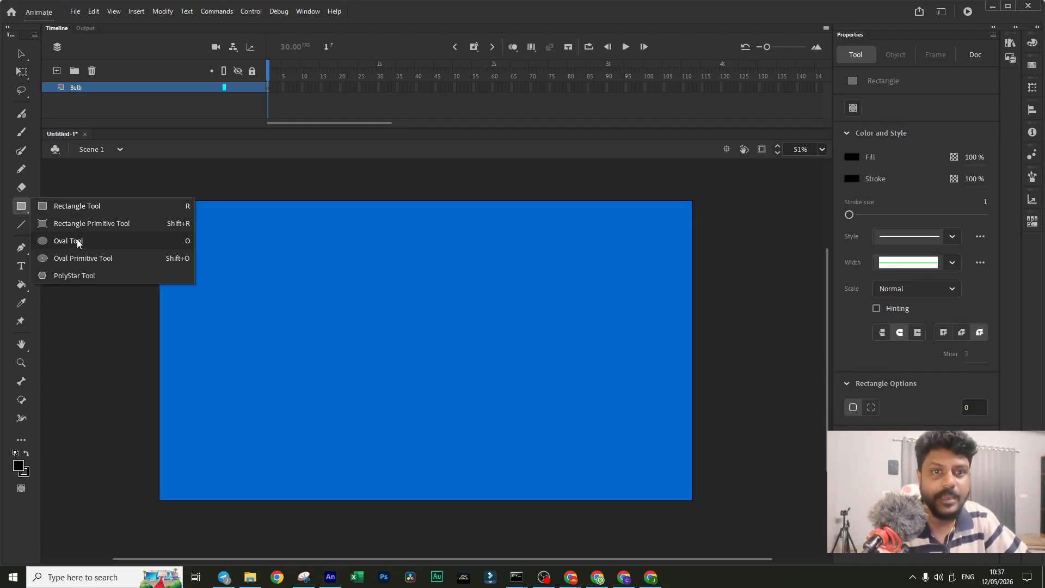
{"action": "left_click", "coordinate": [78, 243]}
{"action": "mouse_move", "coordinate": [394, 235]}
{"action": "left_mouse_down"}
{"action": "mouse_move", "coordinate": [427, 292]}
{"action": "mouse_move", "coordinate": [477, 337]}
{"action": "left_mouse_up"}
{"action": "left_click", "coordinate": [21, 53]}
{"action": "left_click", "coordinate": [441, 294]}
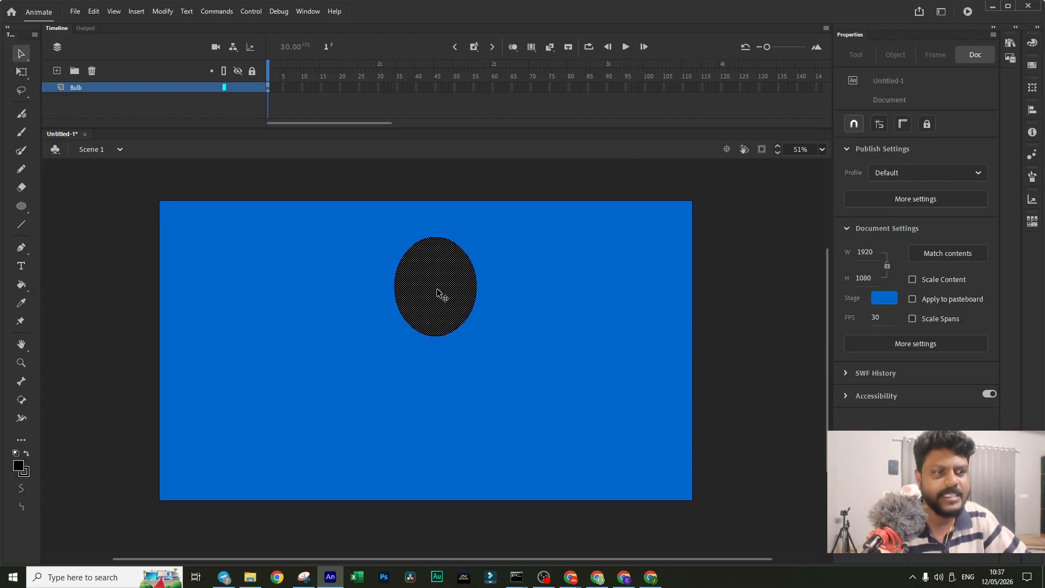
{"action": "key", "text": "Delete"}
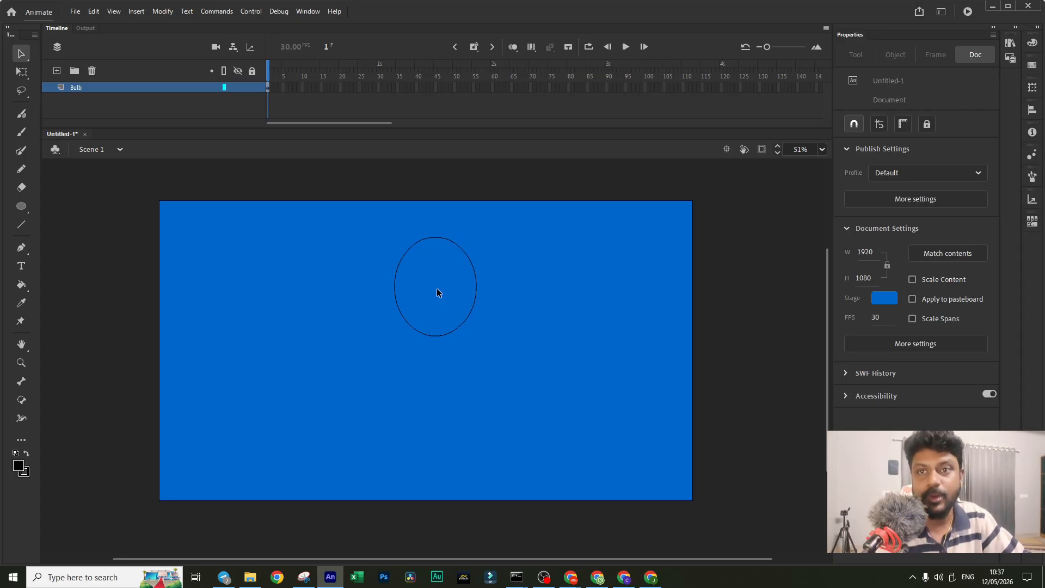
Step: Draw a black square about 145 px wide below the oval and center it directly under the oval's lowest point
{"action": "left_click", "coordinate": [24, 212]}
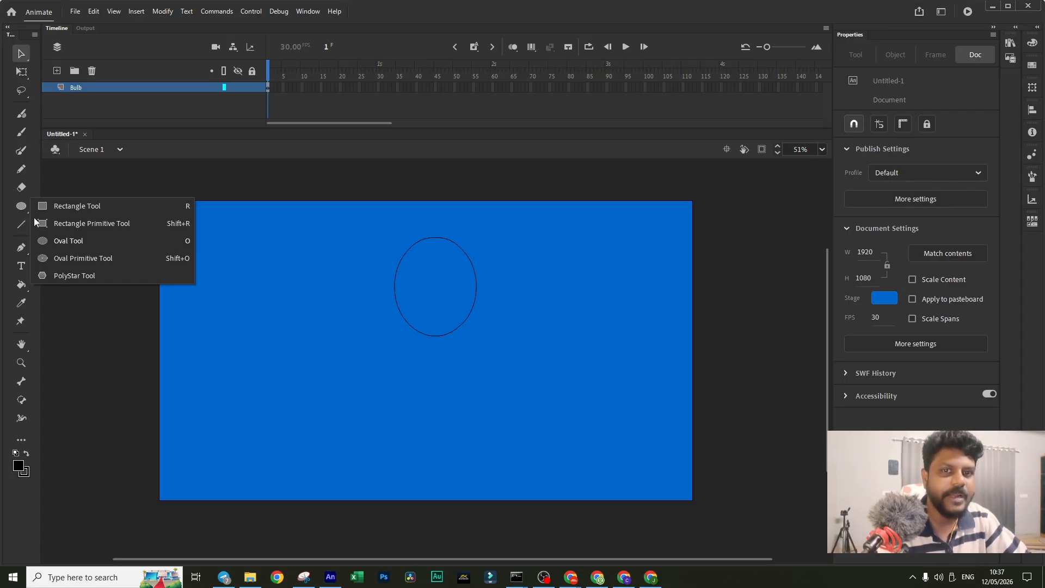
{"action": "left_click", "coordinate": [77, 206]}
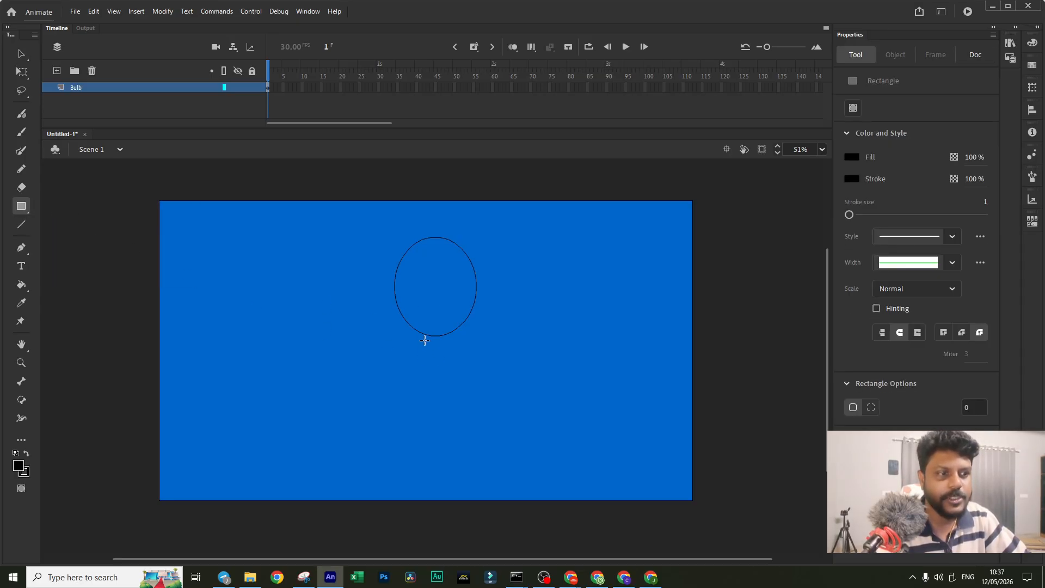
{"action": "left_click_drag", "start_coordinate": [418, 341], "coordinate": [460, 380]}
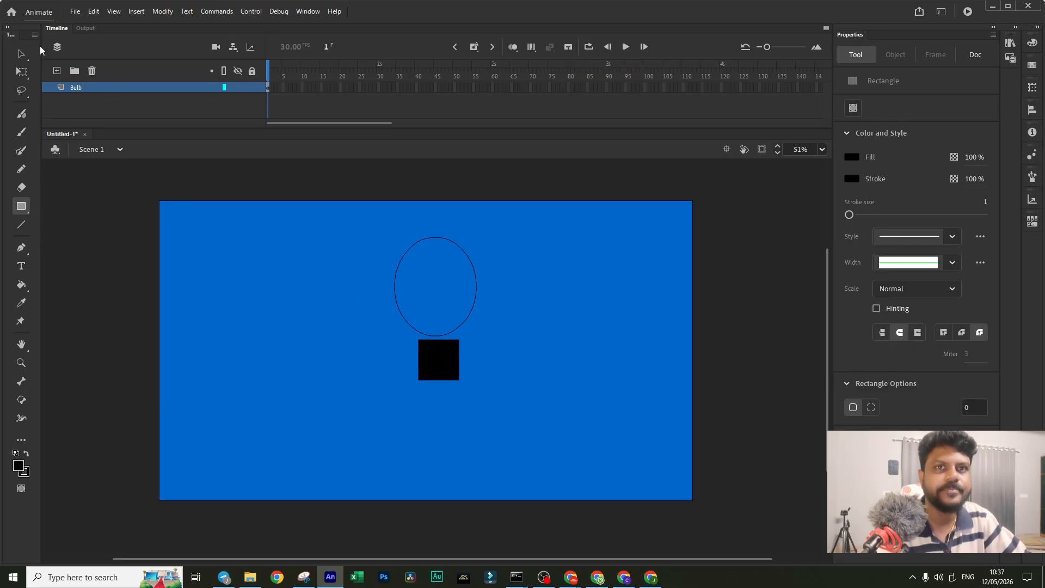
{"action": "left_click", "coordinate": [20, 54]}
{"action": "left_click", "coordinate": [446, 371]}
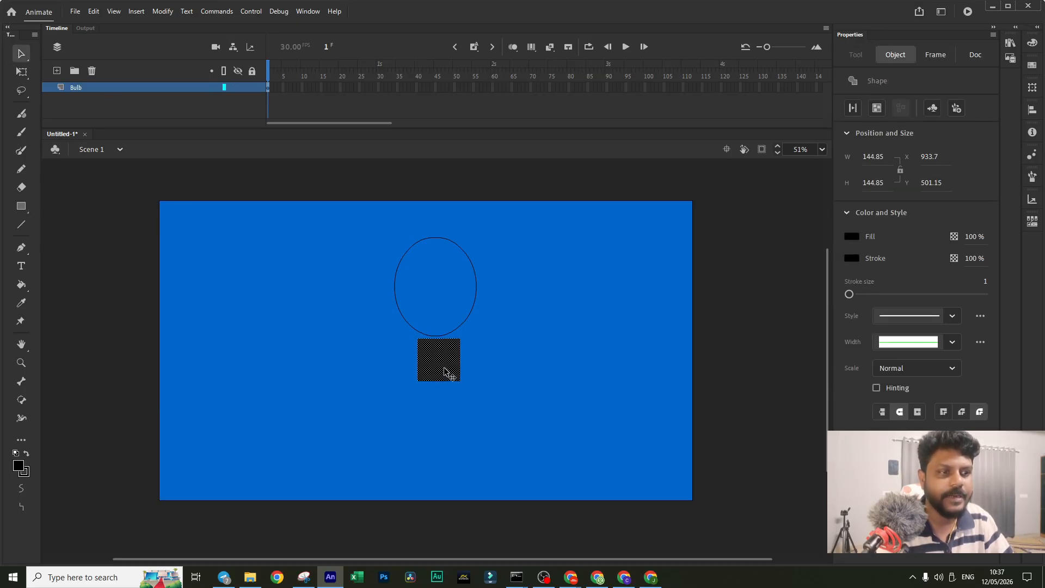
{"action": "left_click_drag", "start_coordinate": [445, 371], "coordinate": [442, 371]}
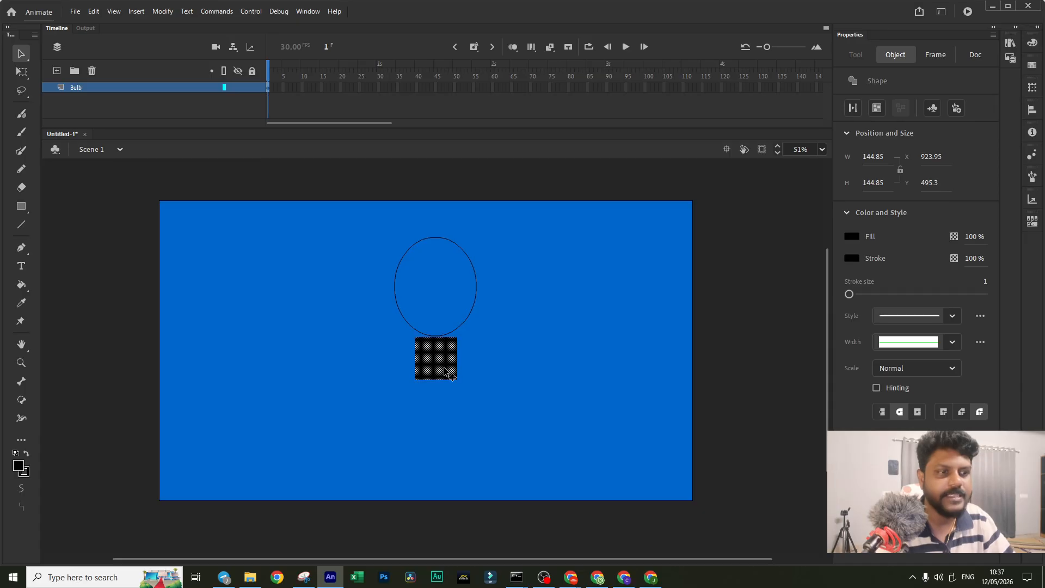
{"action": "left_click", "coordinate": [542, 327]}
Step: Bend the oval's lower outline inward on both sides to meet the square's upper corners, forming the bulb's neck
{"action": "scroll", "coordinate": [491, 358], "scroll_direction": "up", "scroll_amount": 3}
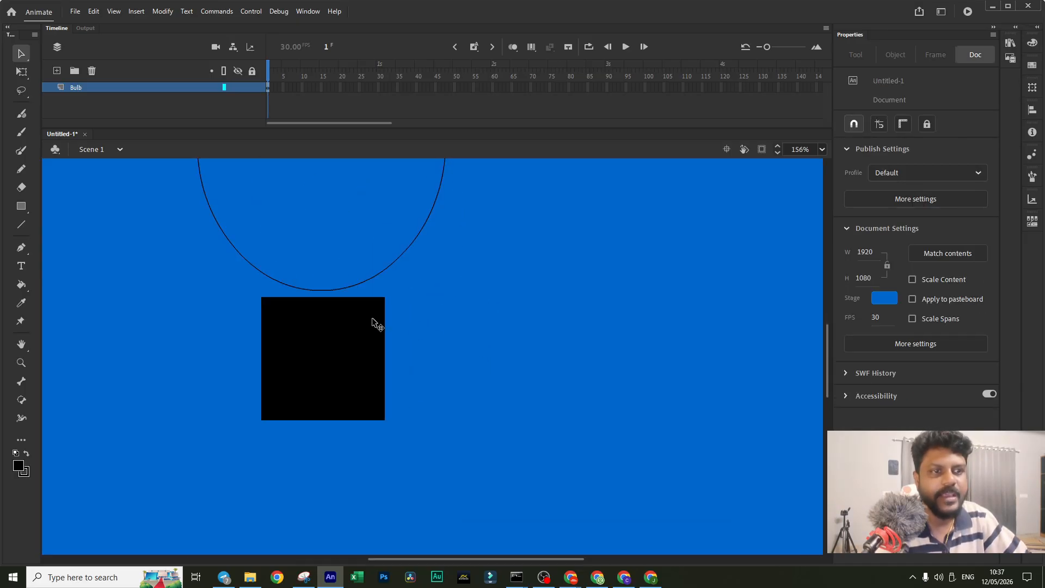
{"action": "scroll", "coordinate": [410, 324], "scroll_direction": "down", "scroll_amount": 2}
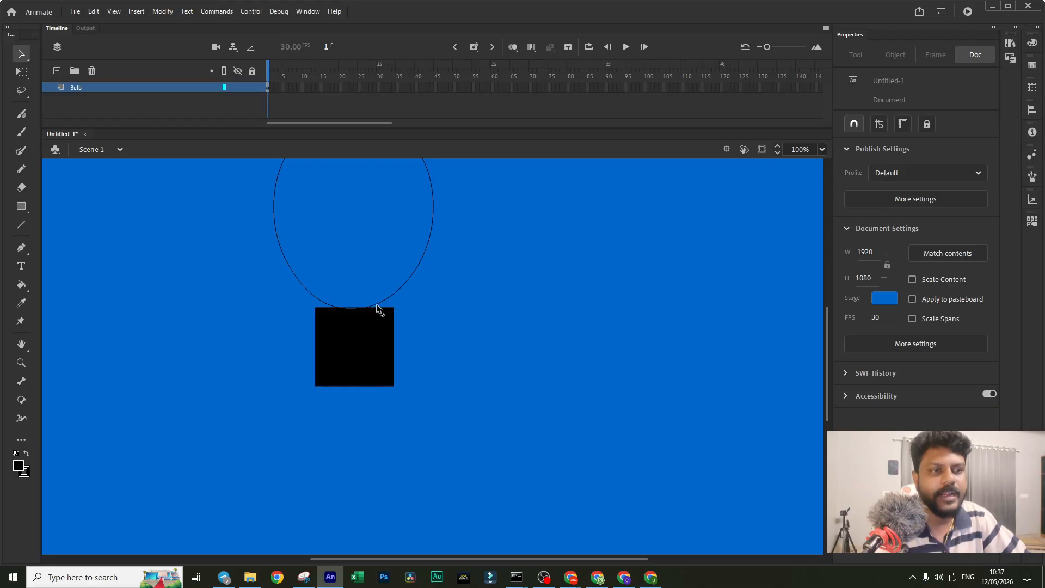
{"action": "left_click_drag", "start_coordinate": [377, 305], "coordinate": [378, 301]}
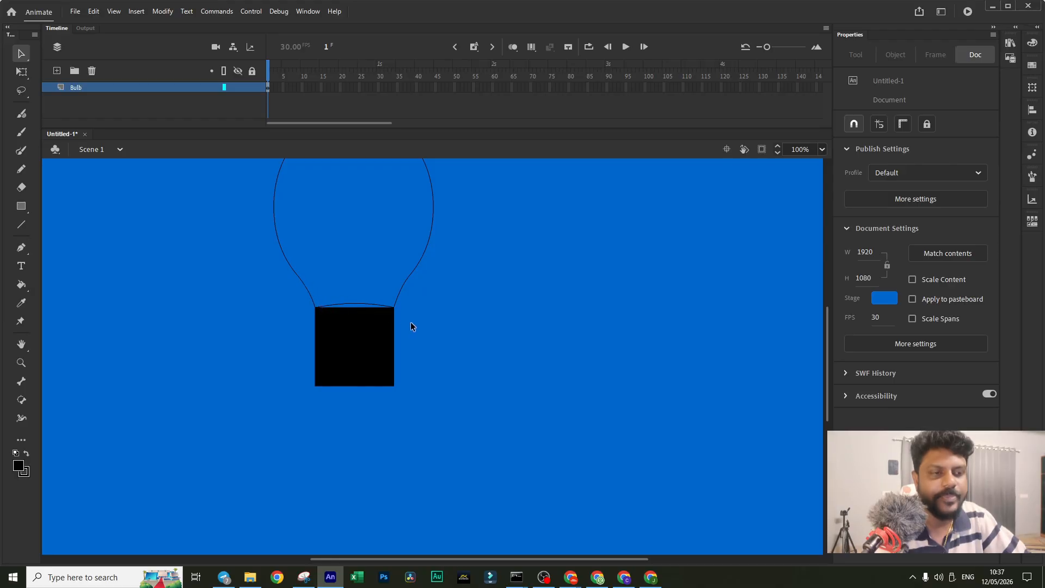
Step: Try to bend the thin curved line where the bulb's neck meets the square base
{"action": "scroll", "coordinate": [413, 330], "scroll_direction": "up", "scroll_amount": 5}
{"action": "scroll", "coordinate": [361, 281], "scroll_direction": "down", "scroll_amount": 1}
{"action": "scroll", "coordinate": [360, 280], "scroll_direction": "down", "scroll_amount": 2}
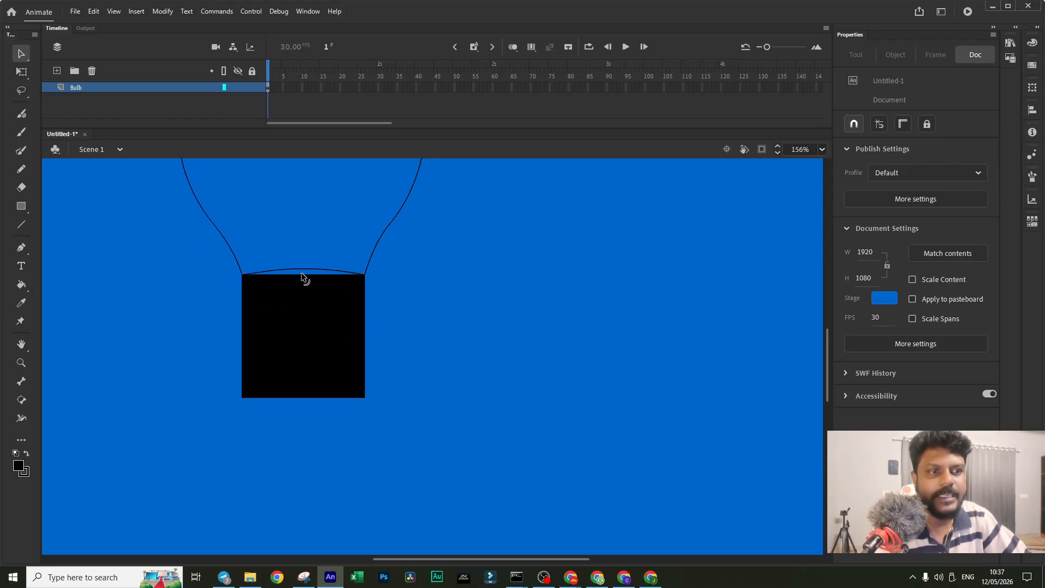
{"action": "left_click_drag", "start_coordinate": [302, 275], "coordinate": [302, 273]}
{"action": "key", "text": "ctrl+z"}
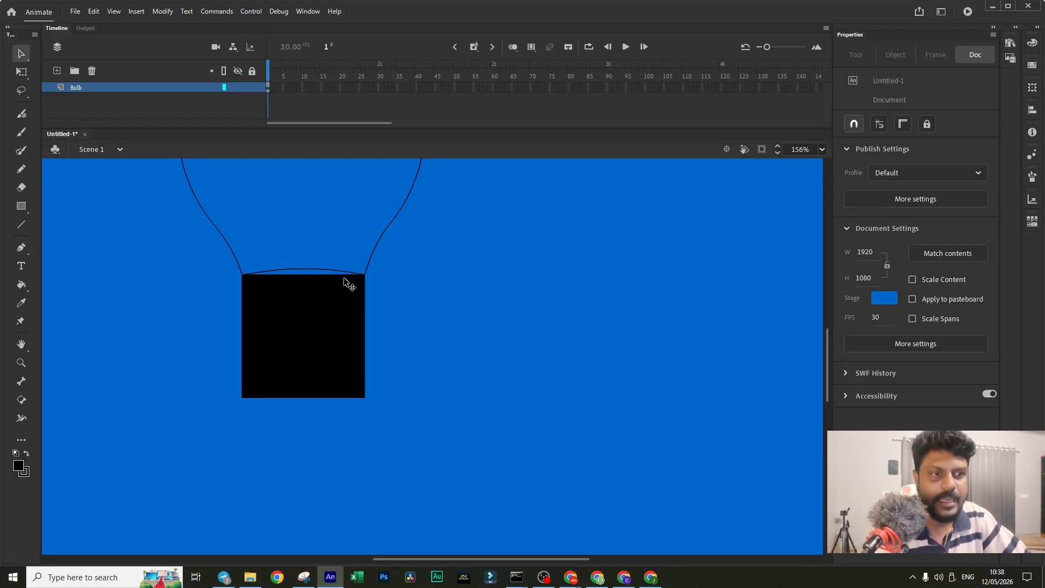
Step: Draw a small flat black oval over the middle of the square's bottom edge as the bulb's contact tip
{"action": "scroll", "coordinate": [352, 283], "scroll_direction": "down", "scroll_amount": 4}
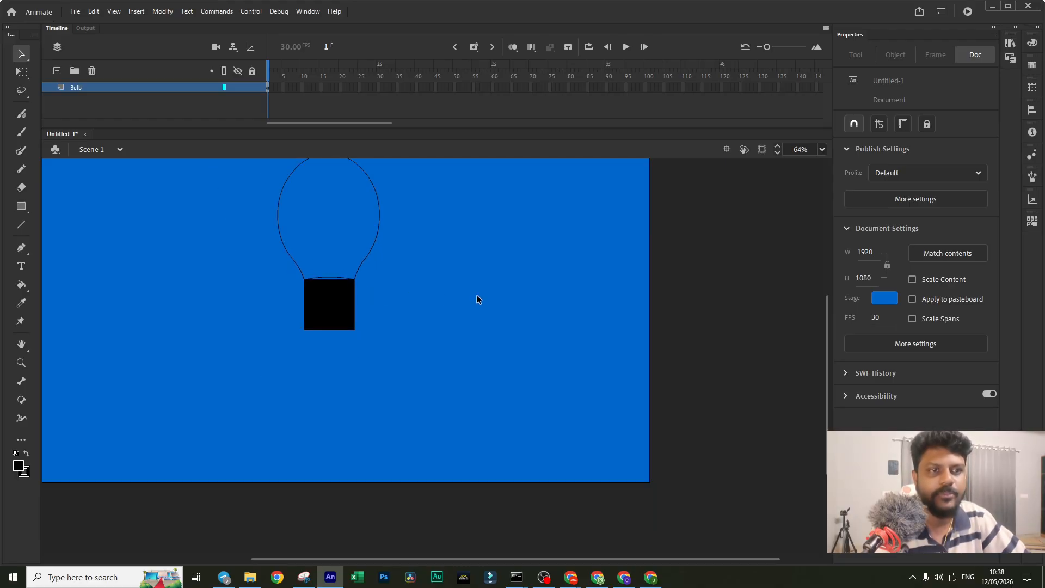
{"action": "scroll", "coordinate": [476, 296], "scroll_direction": "up", "scroll_amount": 2}
{"action": "scroll", "coordinate": [477, 301], "scroll_direction": "down", "scroll_amount": 3}
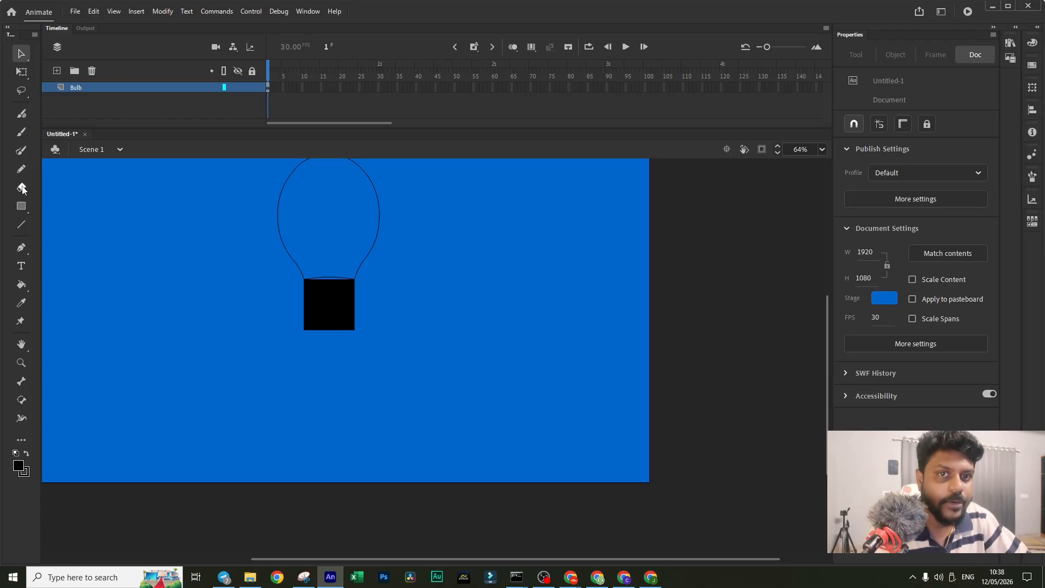
{"action": "left_click_drag", "start_coordinate": [21, 210], "coordinate": [65, 240]}
{"action": "scroll", "coordinate": [349, 342], "scroll_direction": "up", "scroll_amount": 3}
{"action": "left_click_drag", "start_coordinate": [273, 306], "coordinate": [331, 339]}
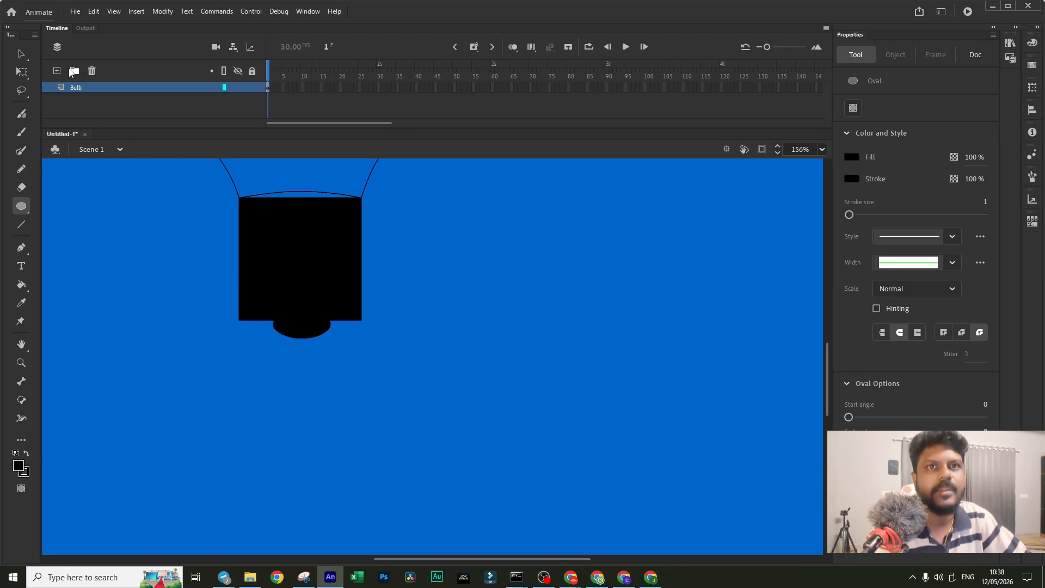
{"action": "left_click", "coordinate": [20, 54]}
{"action": "scroll", "coordinate": [164, 333], "scroll_direction": "down", "scroll_amount": 5}
{"action": "scroll", "coordinate": [193, 347], "scroll_direction": "up", "scroll_amount": 6}
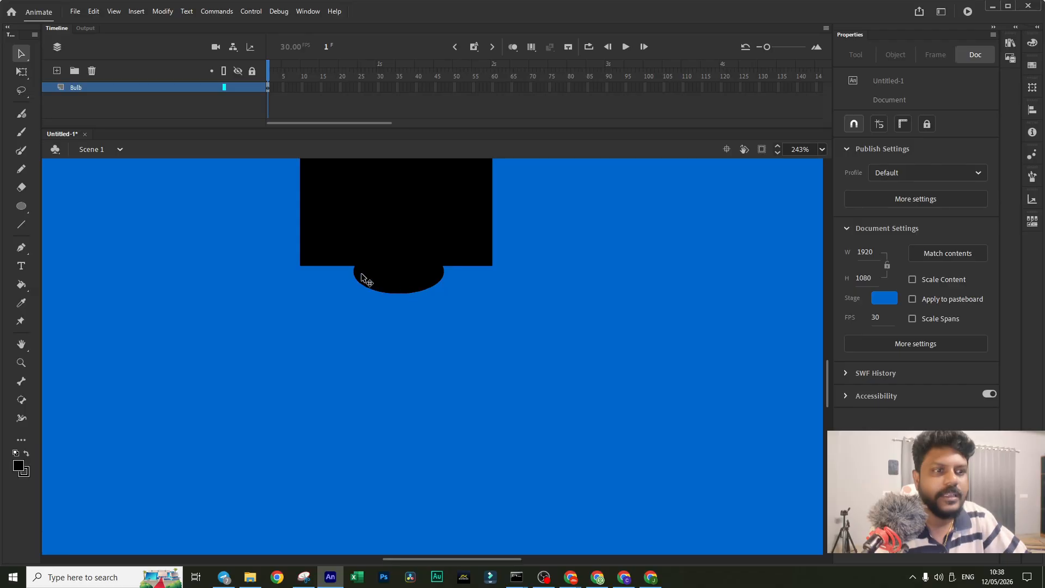
{"action": "left_click", "coordinate": [385, 278]}
{"action": "left_click", "coordinate": [493, 322]}
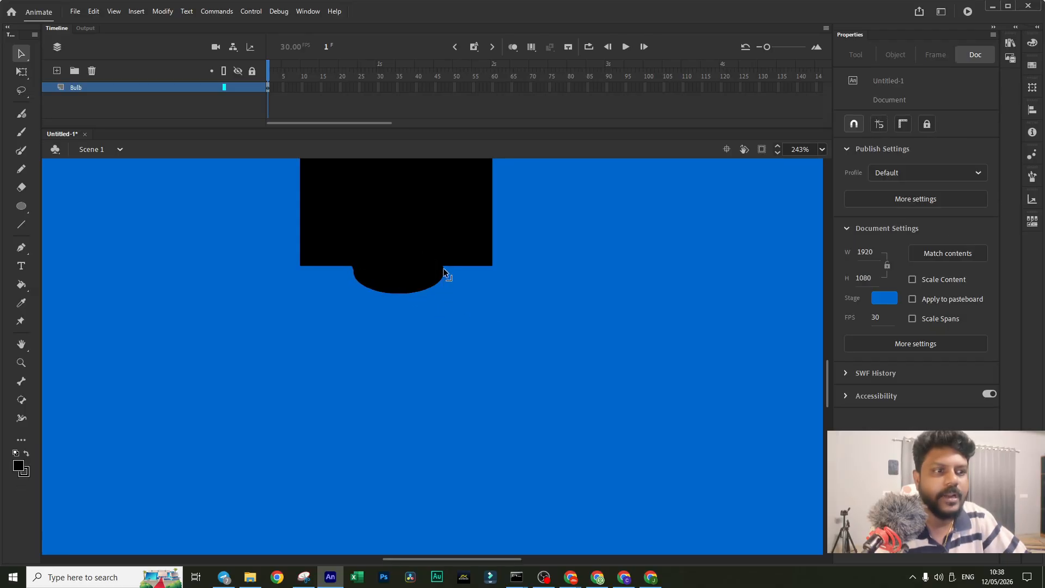
Step: Group the bulb outline, square base and contact tip into one object
{"action": "scroll", "coordinate": [444, 267], "scroll_direction": "down", "scroll_amount": 6}
{"action": "left_click_drag", "start_coordinate": [496, 559], "coordinate": [563, 556]}
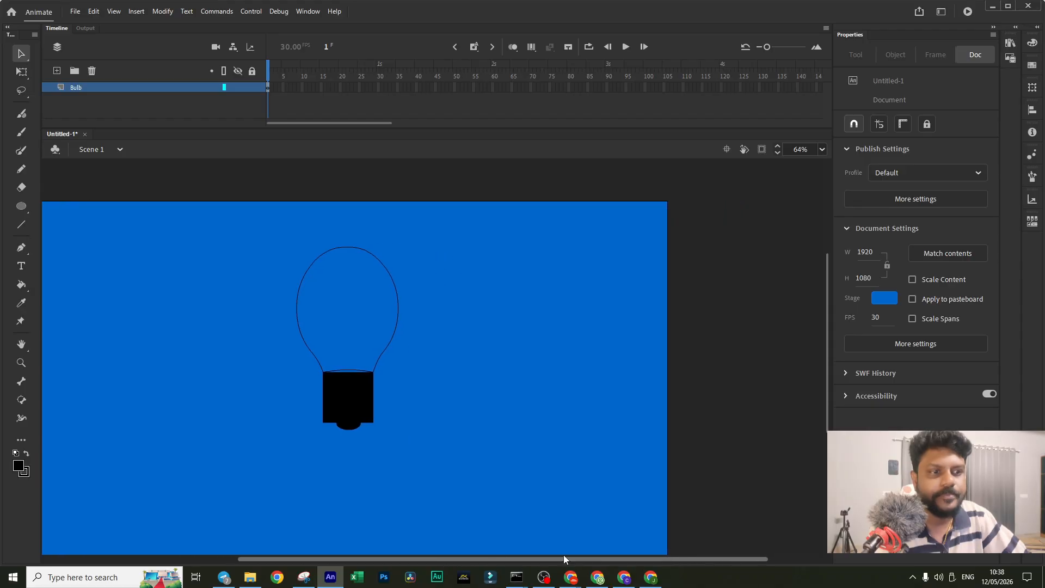
{"action": "left_click_drag", "start_coordinate": [251, 215], "coordinate": [503, 484]}
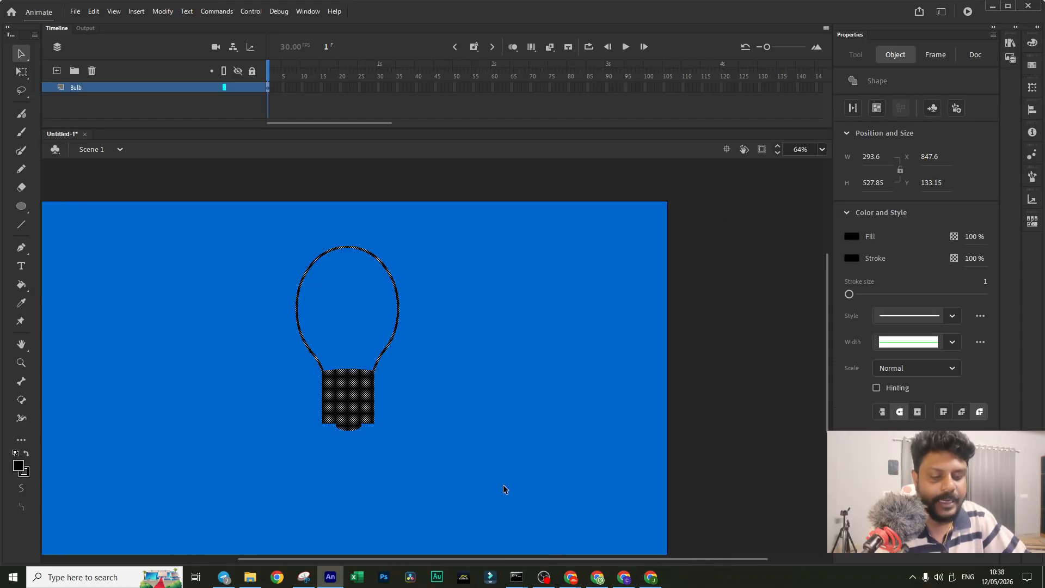
{"action": "key", "text": "ctrl+g"}
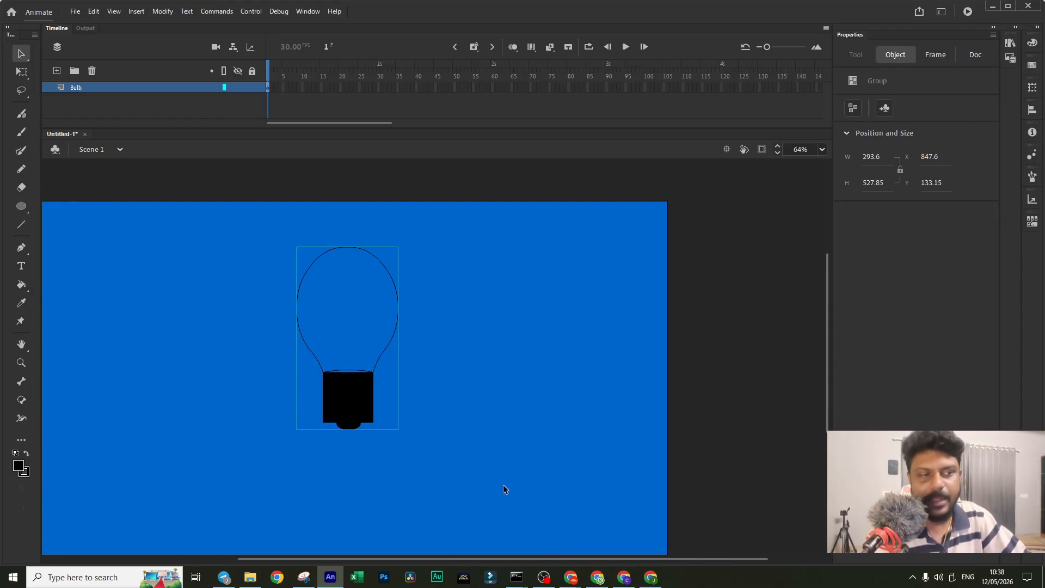
{"action": "left_click", "coordinate": [503, 485]}
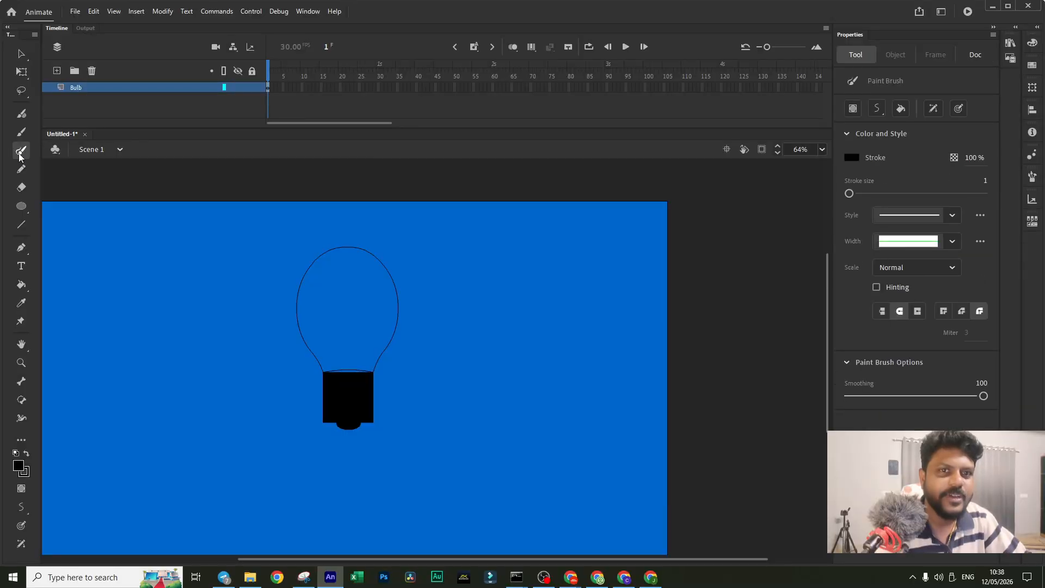
Step: Try painting a curly freehand filament shape on the empty area beside the bulb with the Paint Brush
{"action": "scroll", "coordinate": [268, 405], "scroll_direction": "up", "scroll_amount": 4}
{"action": "scroll", "coordinate": [309, 407], "scroll_direction": "down", "scroll_amount": 4}
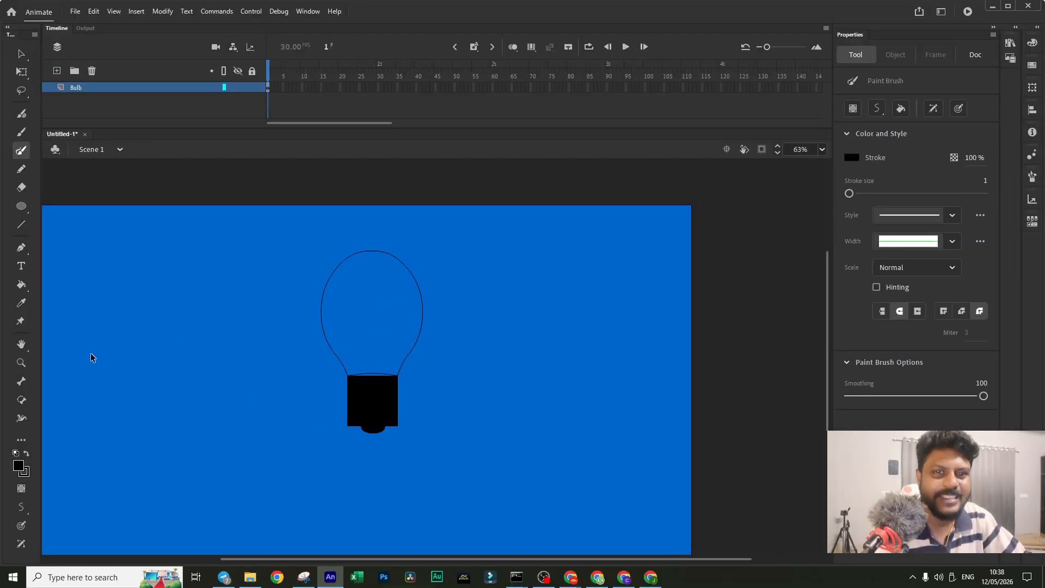
{"action": "scroll", "coordinate": [210, 381], "scroll_direction": "up", "scroll_amount": 4}
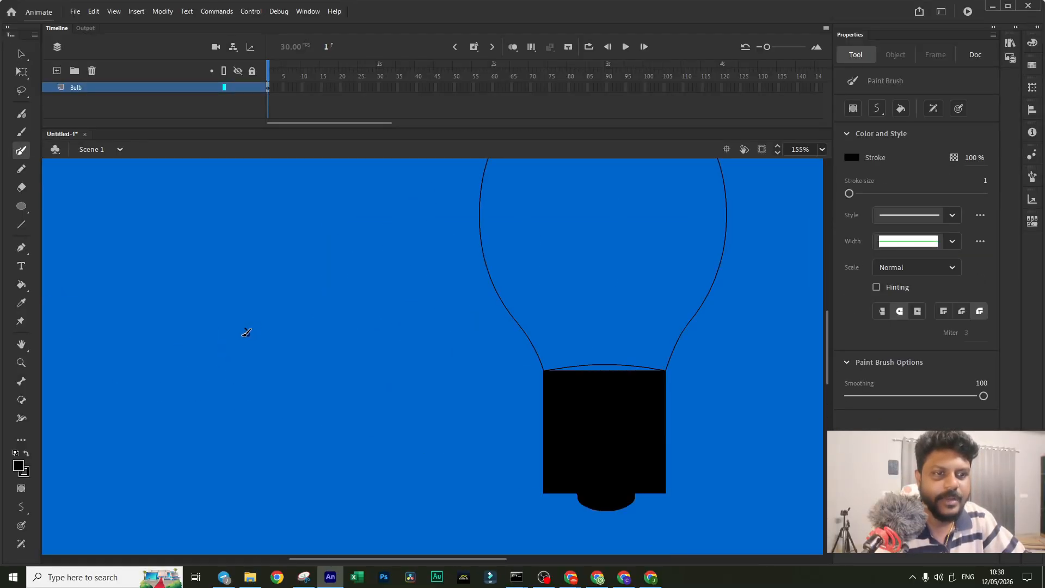
{"action": "mouse_move", "coordinate": [246, 332]}
{"action": "left_mouse_down"}
{"action": "mouse_move", "coordinate": [270, 392]}
{"action": "mouse_move", "coordinate": [286, 386]}
{"action": "mouse_move", "coordinate": [282, 340]}
{"action": "mouse_move", "coordinate": [303, 330]}
{"action": "left_mouse_up"}
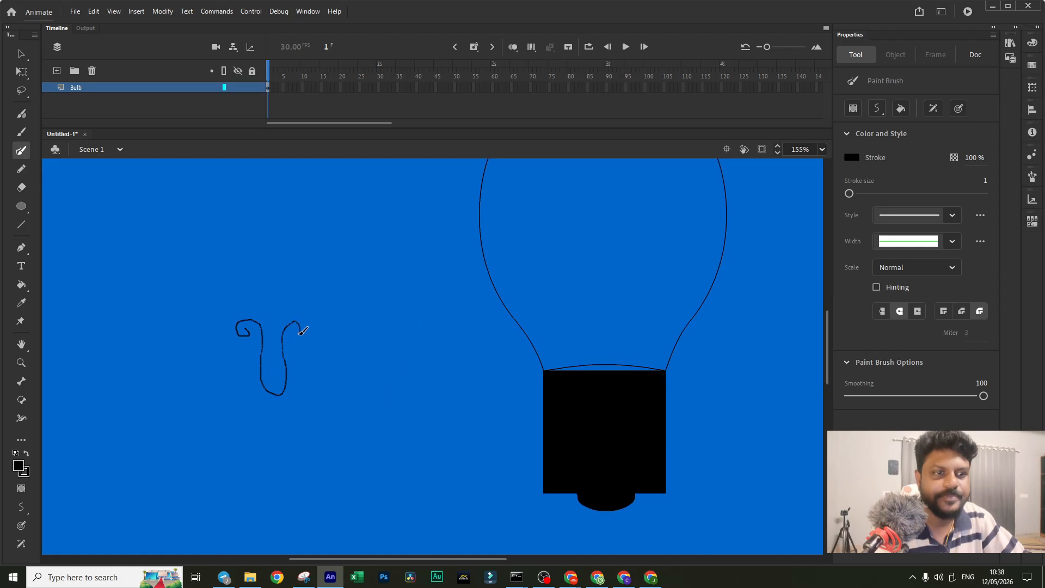
{"action": "key", "text": "ctrl+z"}
Step: Draw three straight filament support lines fanning upward beside the bulb, and connect their lower ends with a small closed outline
{"action": "left_click_drag", "start_coordinate": [210, 311], "coordinate": [243, 413]}
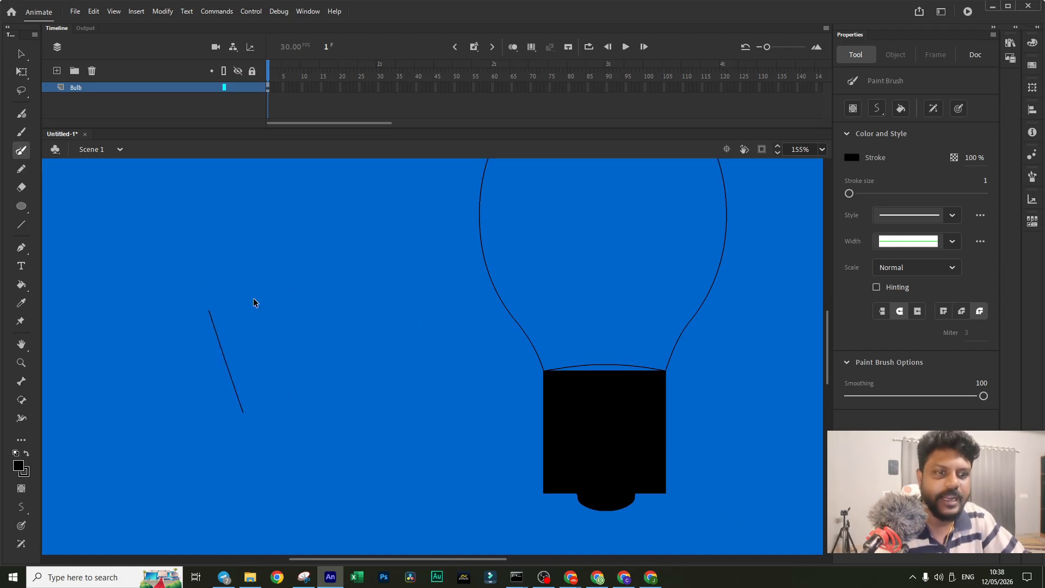
{"action": "key", "text": "ctrl+z"}
{"action": "left_click", "coordinate": [21, 225]}
{"action": "left_click_drag", "start_coordinate": [201, 248], "coordinate": [254, 385]}
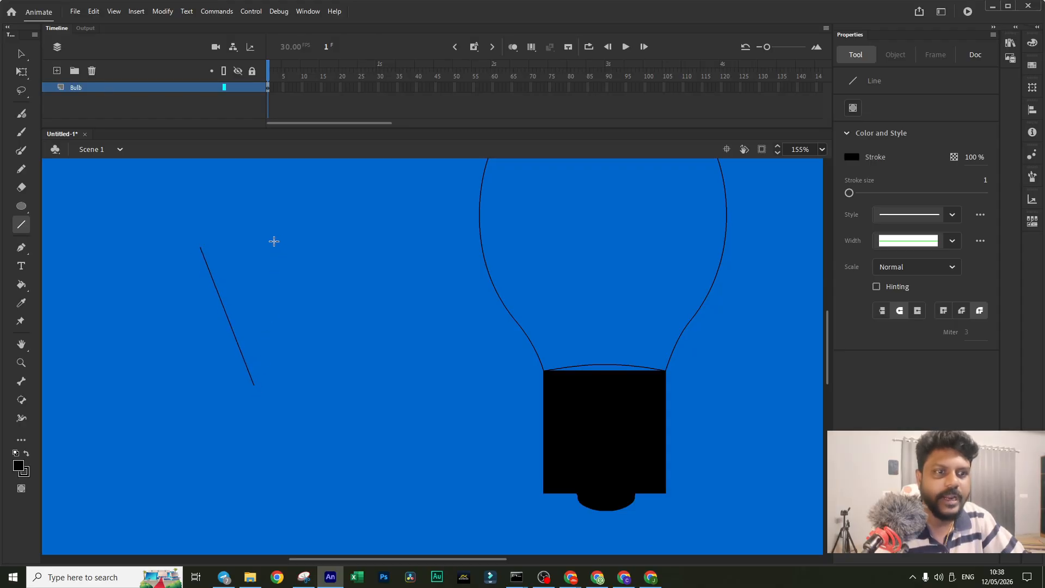
{"action": "left_click_drag", "start_coordinate": [273, 241], "coordinate": [274, 382]}
{"action": "mouse_move", "coordinate": [345, 242]}
{"action": "left_mouse_down"}
{"action": "mouse_move", "coordinate": [294, 390]}
{"action": "mouse_move", "coordinate": [315, 362]}
{"action": "mouse_move", "coordinate": [361, 373]}
{"action": "left_mouse_up"}
{"action": "scroll", "coordinate": [248, 397], "scroll_direction": "up", "scroll_amount": 3}
{"action": "mouse_move", "coordinate": [270, 373]}
{"action": "left_mouse_down"}
{"action": "mouse_move", "coordinate": [269, 392]}
{"action": "mouse_move", "coordinate": [363, 398]}
{"action": "left_mouse_up"}
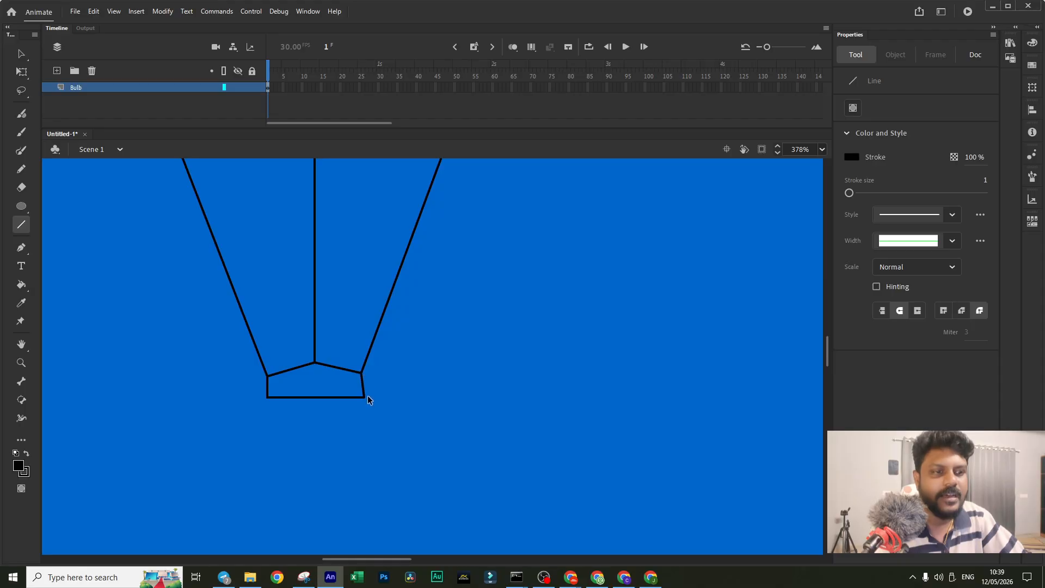
Step: Bend the edges of the small outline below the support lines outward into a rounded mount shape
{"action": "scroll", "coordinate": [294, 405], "scroll_direction": "up", "scroll_amount": 3}
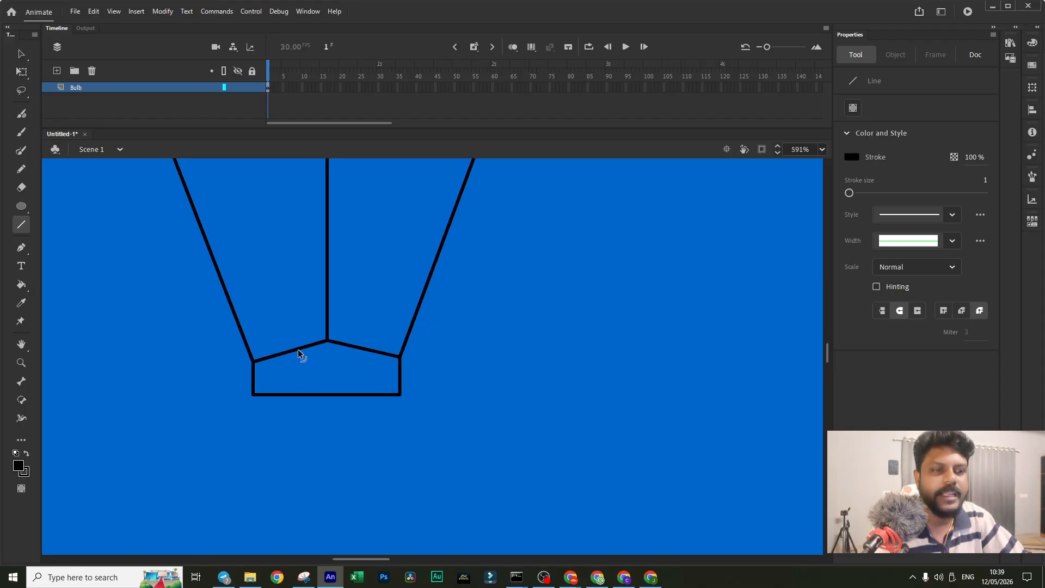
{"action": "left_click_drag", "start_coordinate": [300, 351], "coordinate": [299, 344]}
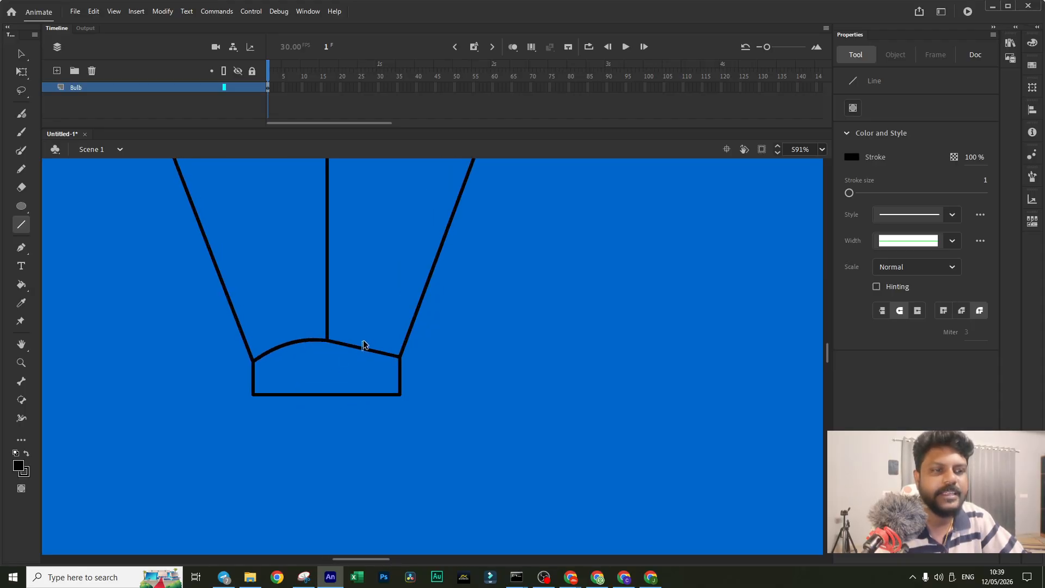
{"action": "left_click_drag", "start_coordinate": [362, 352], "coordinate": [366, 348]}
{"action": "scroll", "coordinate": [320, 366], "scroll_direction": "down", "scroll_amount": 3}
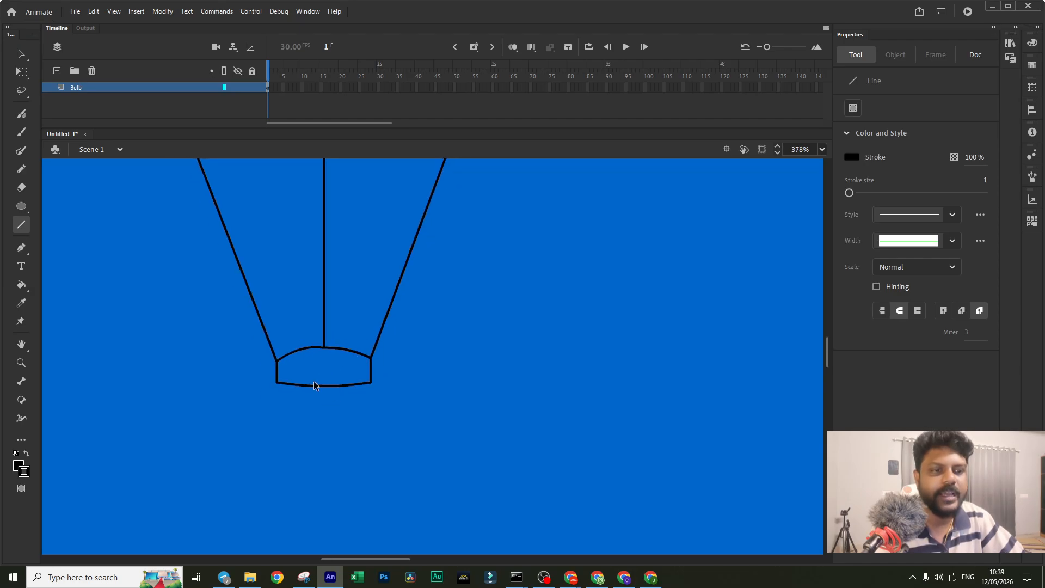
{"action": "left_click_drag", "start_coordinate": [280, 373], "coordinate": [272, 372]}
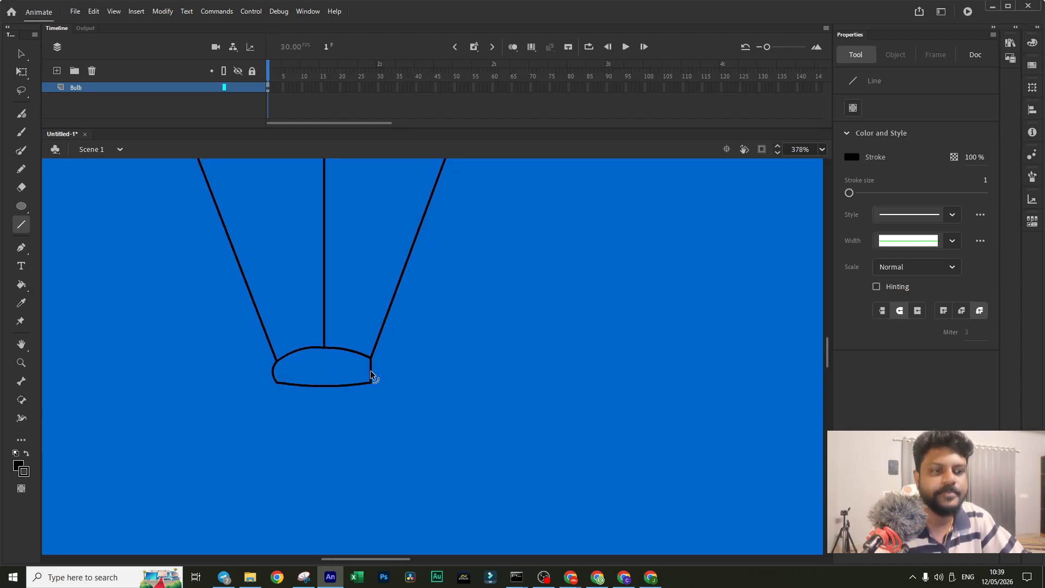
{"action": "left_click_drag", "start_coordinate": [372, 375], "coordinate": [376, 376]}
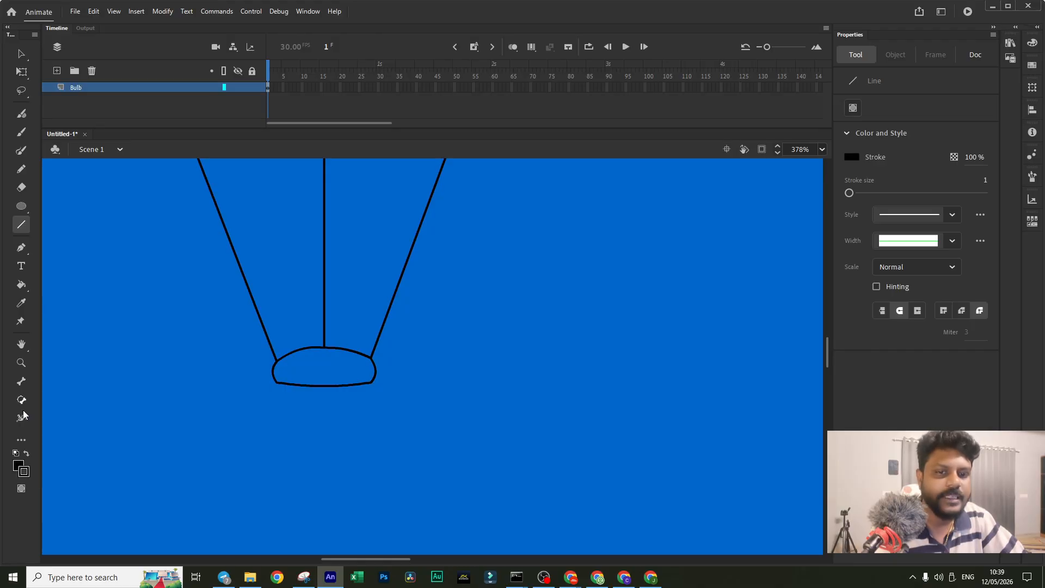
Step: Fill the rounded mount shape with gray using the Paint Bucket
{"action": "left_click", "coordinate": [18, 466]}
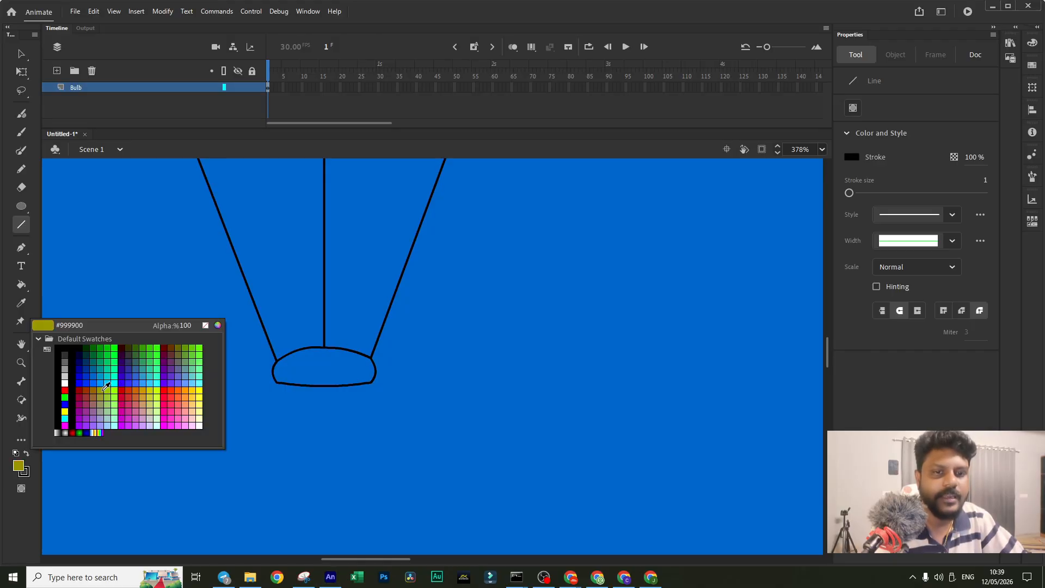
{"action": "left_click", "coordinate": [65, 368]}
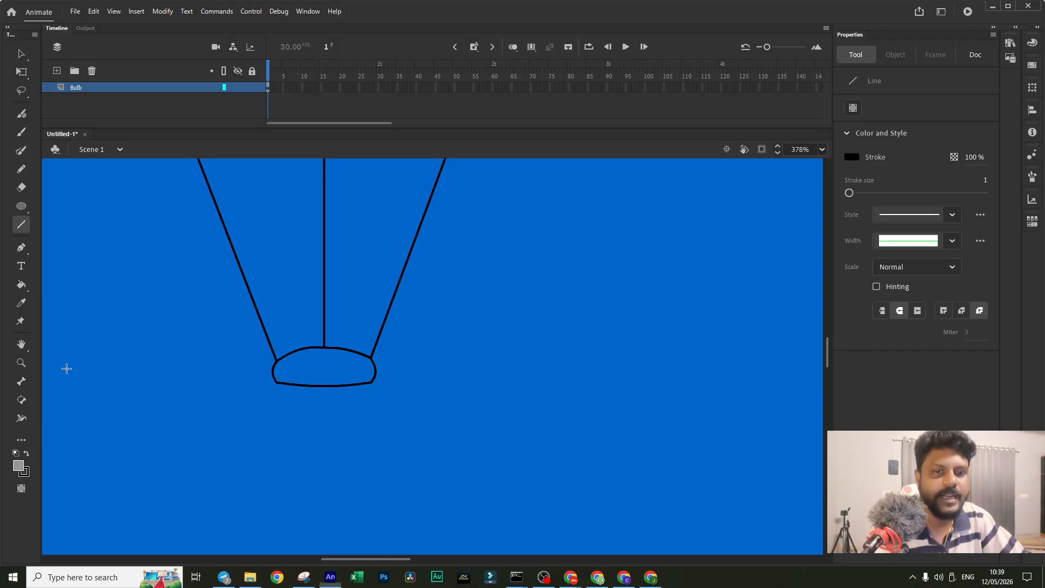
{"action": "left_click", "coordinate": [21, 284]}
{"action": "left_click", "coordinate": [306, 367]}
Step: Set the Paint Brush to a ragged stroke style and size 4, and try painting a filament across the support lines' upper ends
{"action": "scroll", "coordinate": [274, 290], "scroll_direction": "up", "scroll_amount": 5}
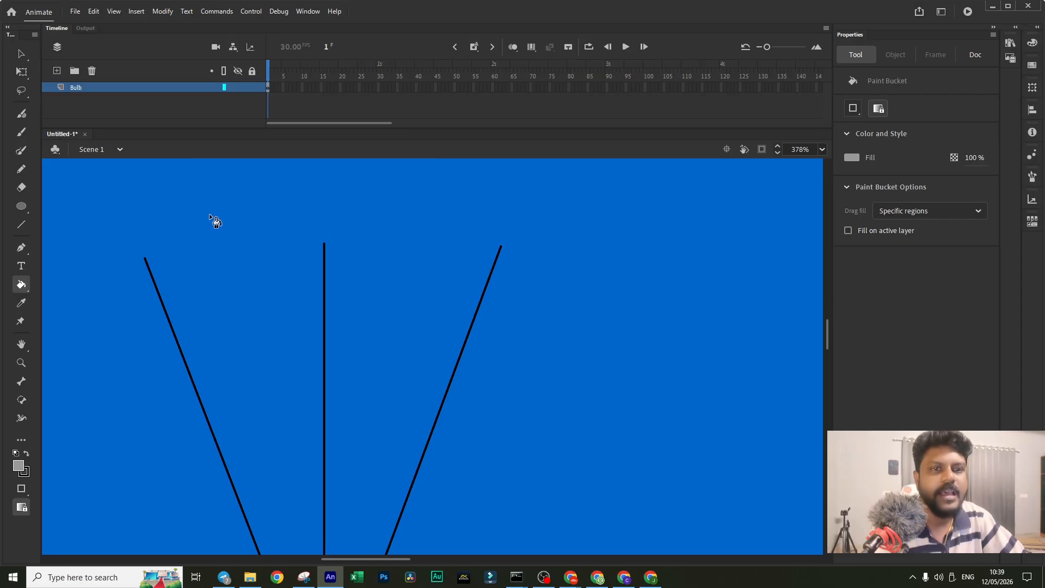
{"action": "key", "text": "y"}
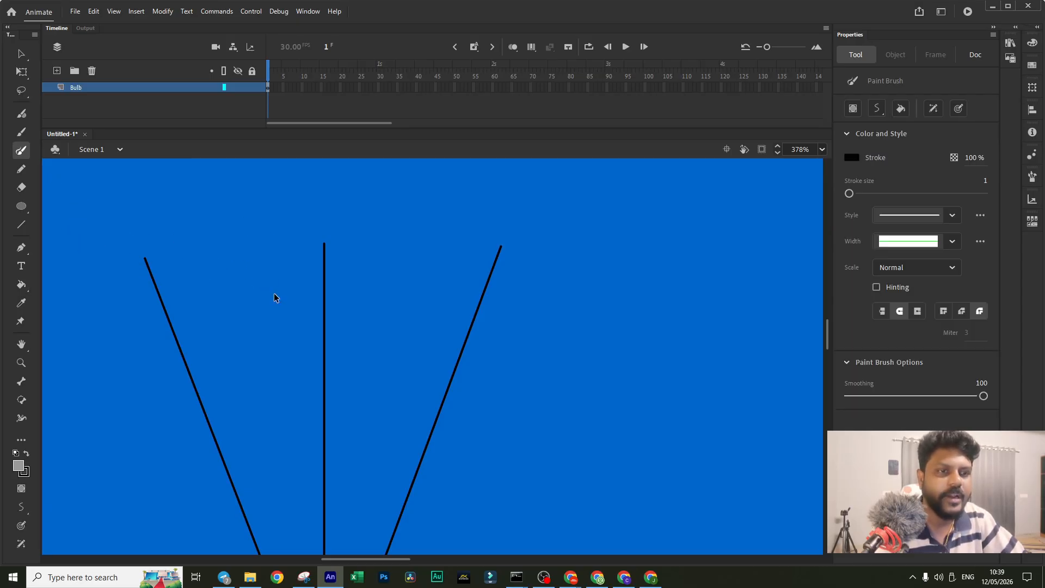
{"action": "scroll", "coordinate": [274, 296], "scroll_direction": "down", "scroll_amount": 2}
{"action": "scroll", "coordinate": [199, 289], "scroll_direction": "up", "scroll_amount": 2}
{"action": "scroll", "coordinate": [201, 289], "scroll_direction": "down", "scroll_amount": 2}
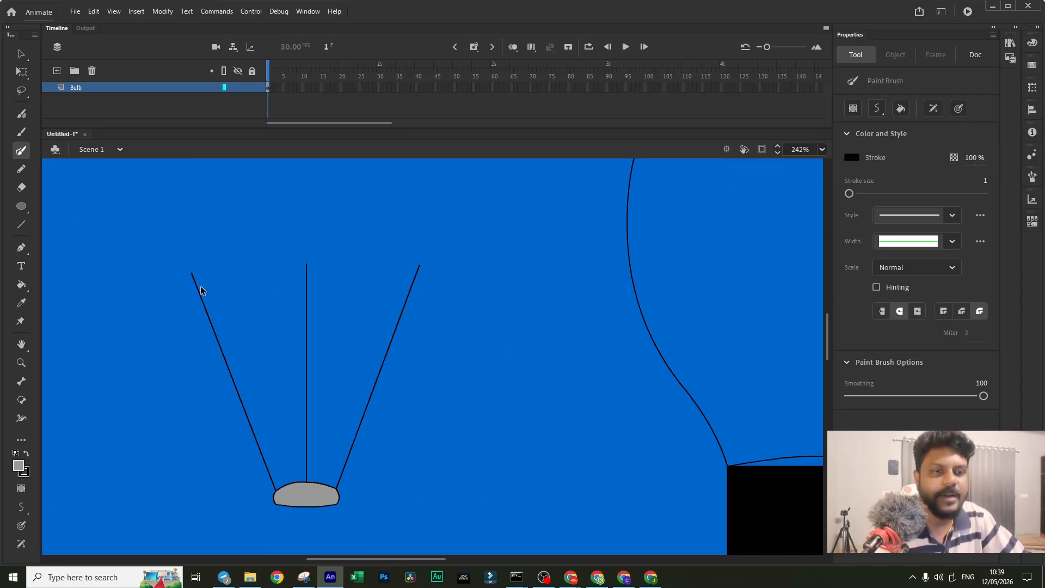
{"action": "scroll", "coordinate": [190, 278], "scroll_direction": "up", "scroll_amount": 2}
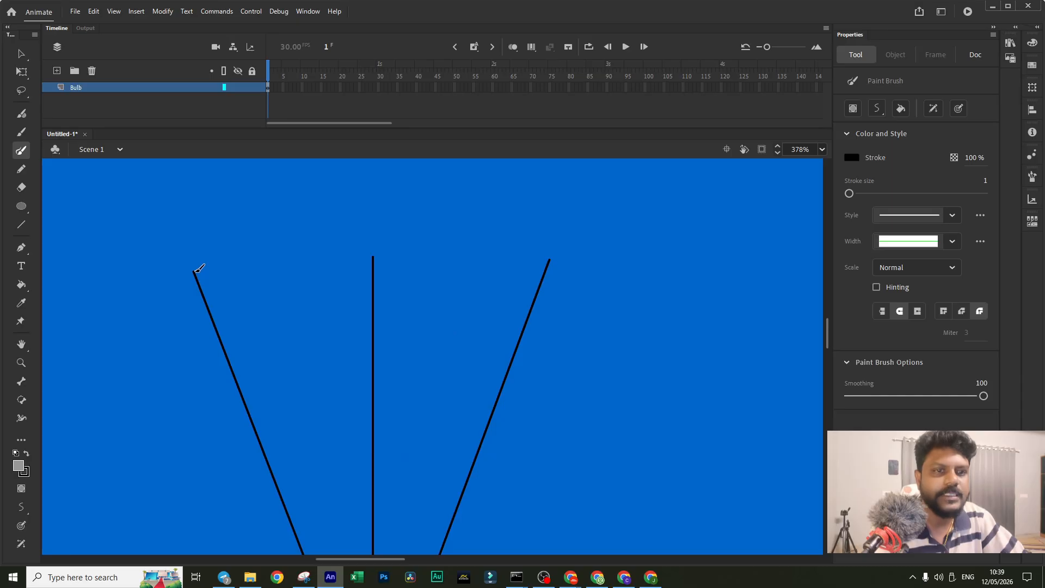
{"action": "left_click", "coordinate": [928, 242]}
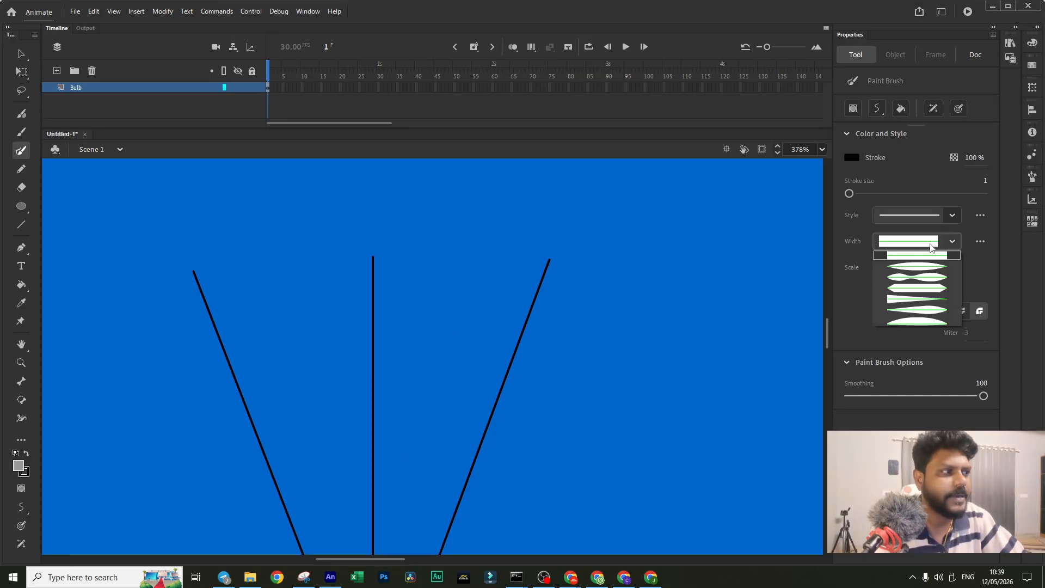
{"action": "left_click", "coordinate": [934, 215]}
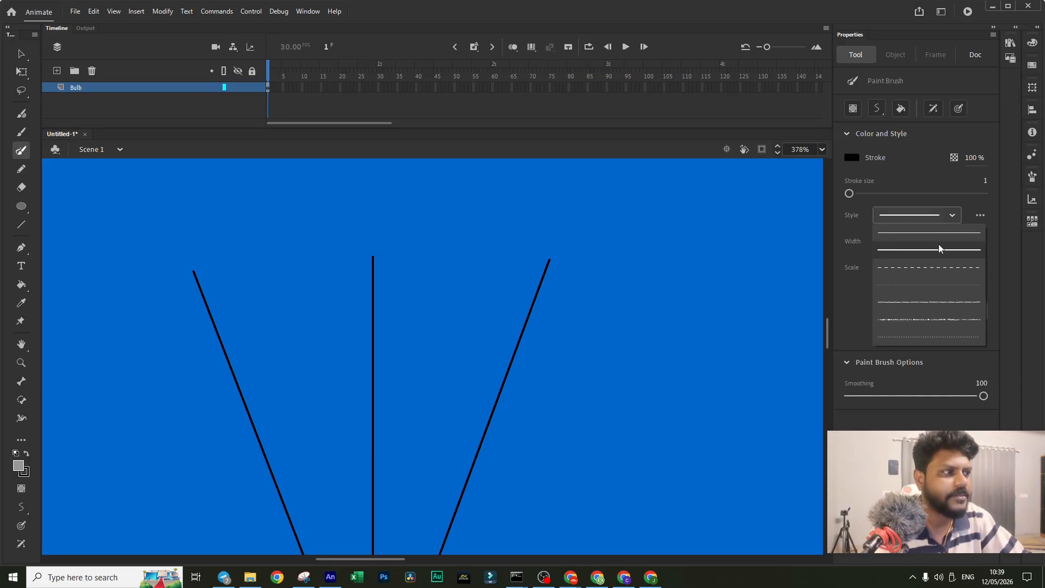
{"action": "left_click", "coordinate": [929, 320]}
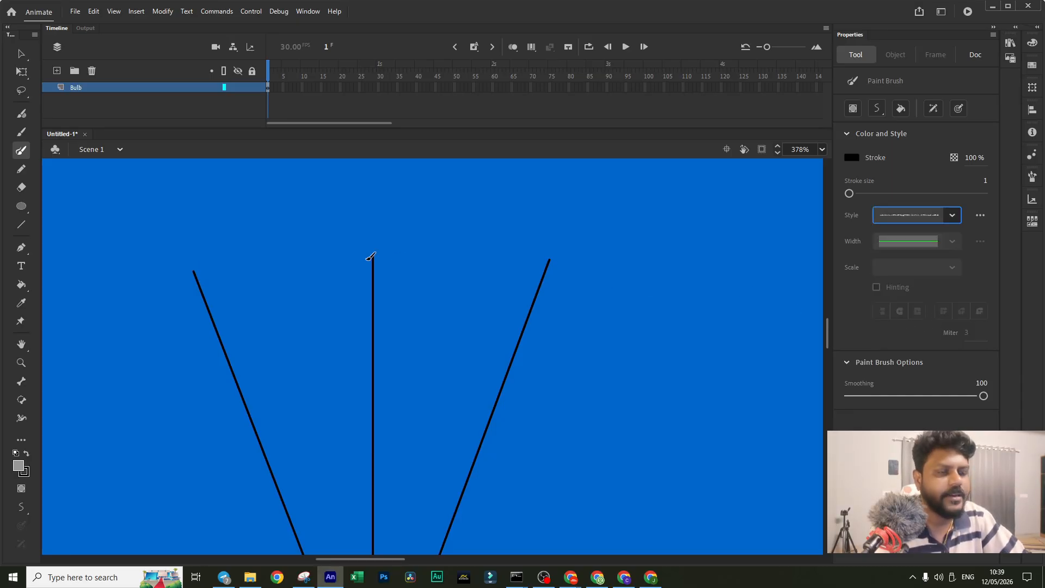
{"action": "left_click", "coordinate": [984, 181]}
{"action": "type", "text": "4"}
{"action": "key", "text": "Return"}
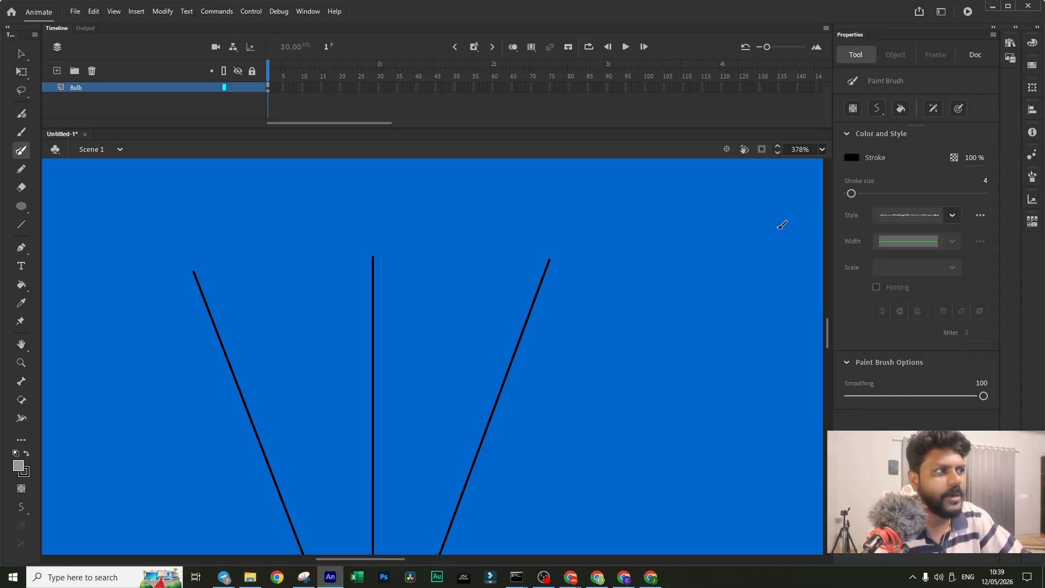
{"action": "mouse_move", "coordinate": [194, 272]}
{"action": "left_mouse_down"}
{"action": "mouse_move", "coordinate": [380, 261]}
{"action": "mouse_move", "coordinate": [551, 264]}
{"action": "left_mouse_up"}
{"action": "key", "text": "ctrl+z"}
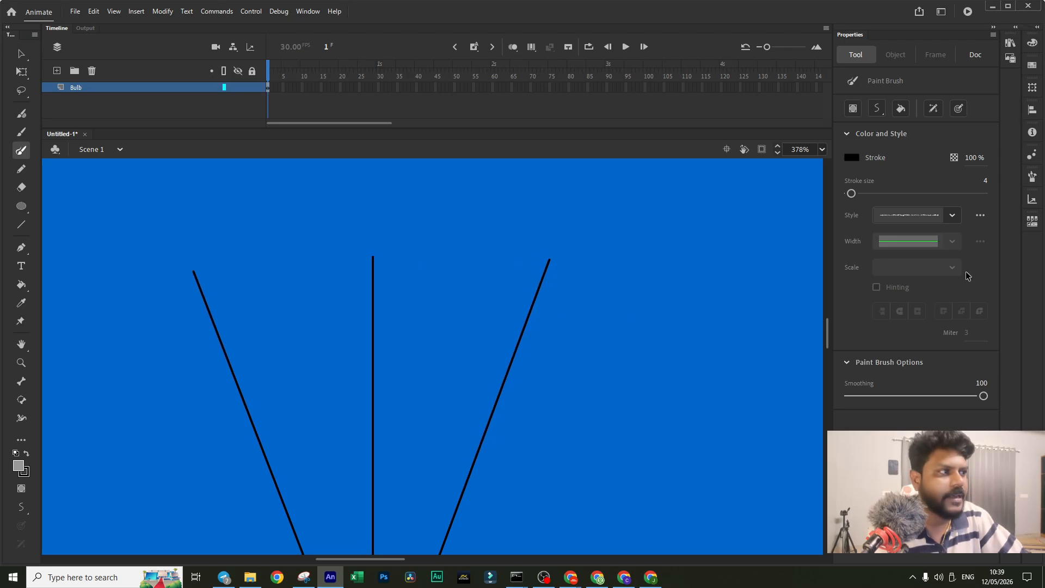
Step: Paint a slightly wavy filament with the dashed stroke style across the upper ends of the three support lines
{"action": "left_click", "coordinate": [923, 215]}
{"action": "left_click", "coordinate": [921, 252]}
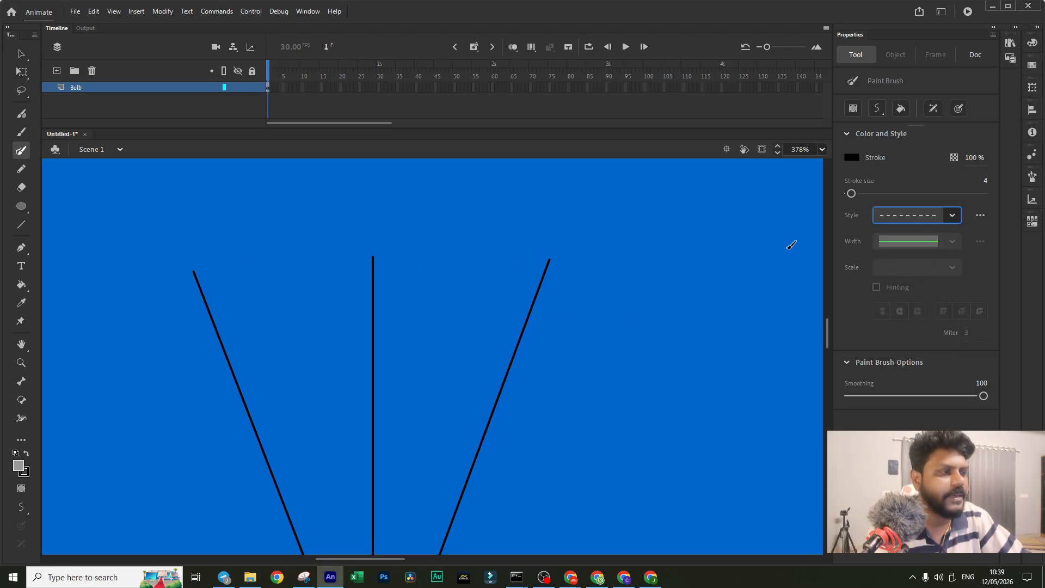
{"action": "mouse_move", "coordinate": [194, 272]}
{"action": "left_mouse_down"}
{"action": "mouse_move", "coordinate": [235, 256]}
{"action": "mouse_move", "coordinate": [333, 248]}
{"action": "mouse_move", "coordinate": [523, 245]}
{"action": "mouse_move", "coordinate": [551, 260]}
{"action": "left_mouse_up"}
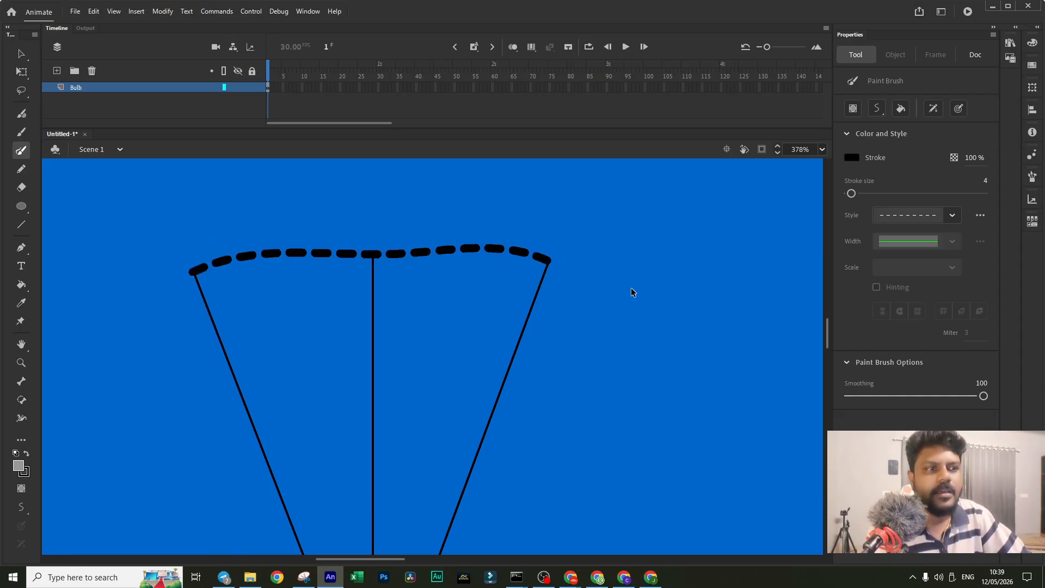
{"action": "scroll", "coordinate": [457, 304], "scroll_direction": "down", "scroll_amount": 2}
{"action": "scroll", "coordinate": [432, 329], "scroll_direction": "up", "scroll_amount": 1}
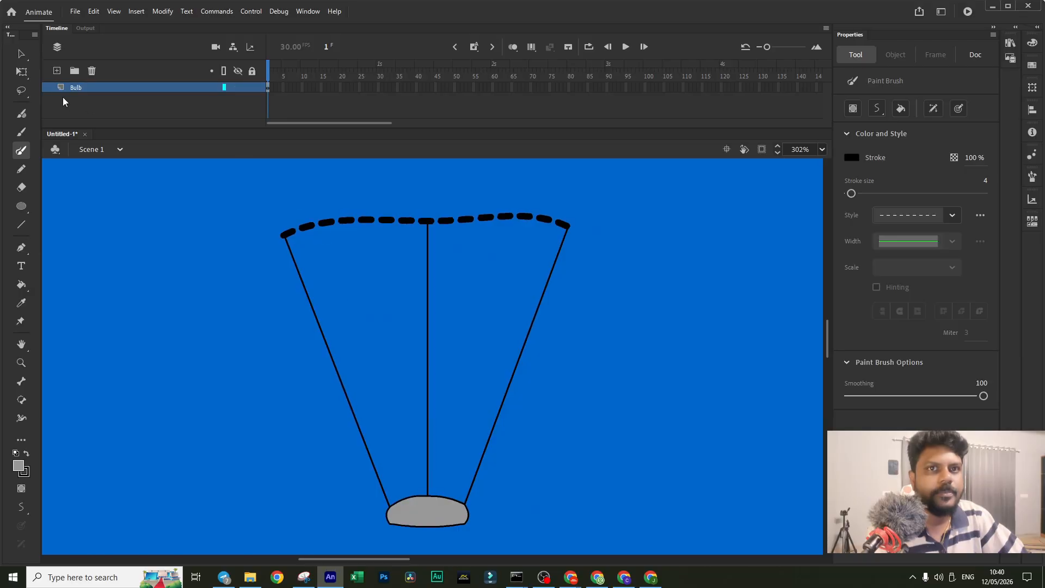
Step: Recolor the dashed filament stroke dark brown
{"action": "left_click", "coordinate": [22, 53]}
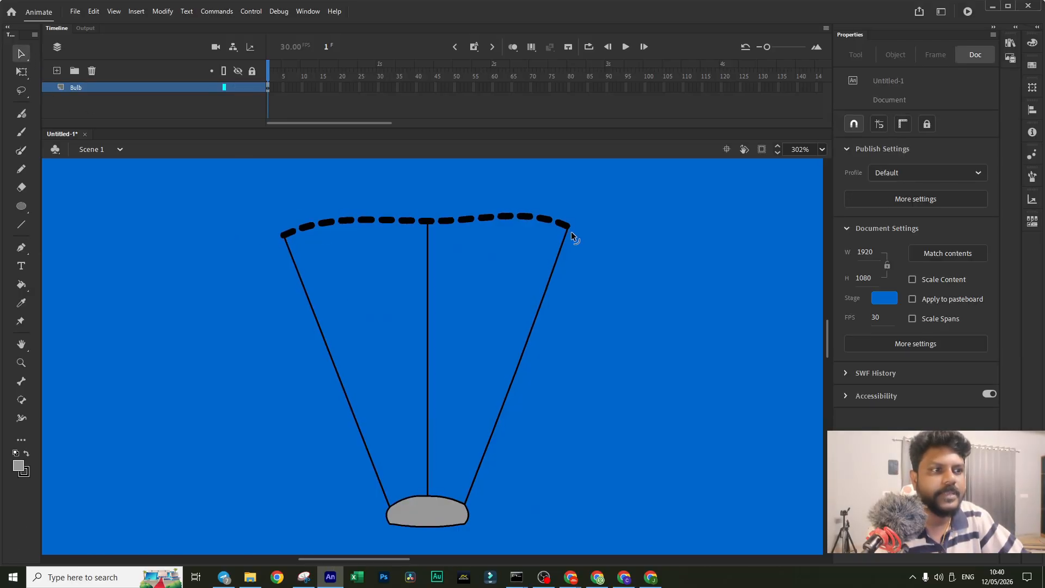
{"action": "scroll", "coordinate": [422, 268], "scroll_direction": "down", "scroll_amount": 5}
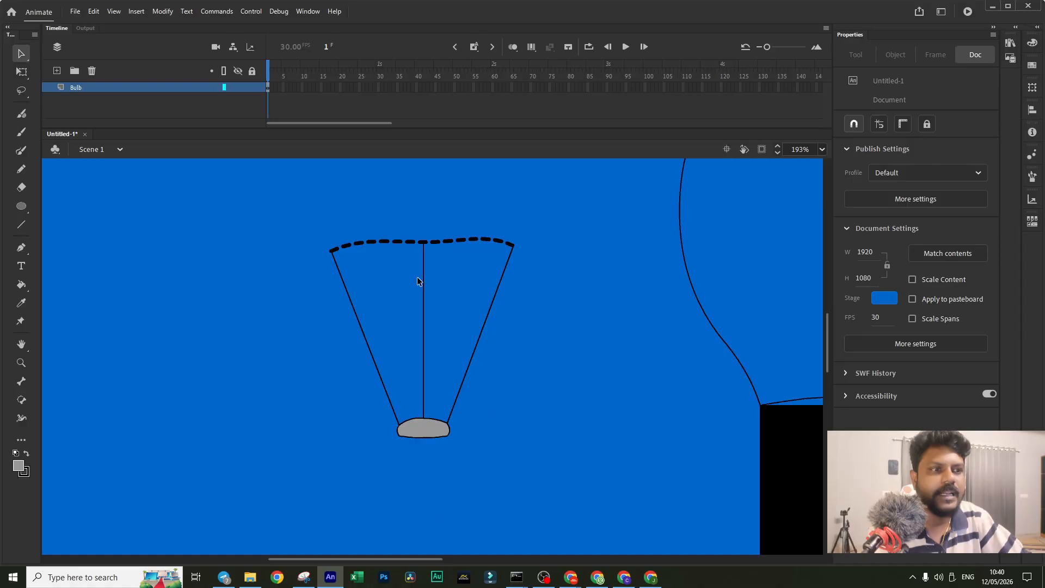
{"action": "left_click", "coordinate": [442, 249]}
{"action": "scroll", "coordinate": [416, 285], "scroll_direction": "up", "scroll_amount": 5}
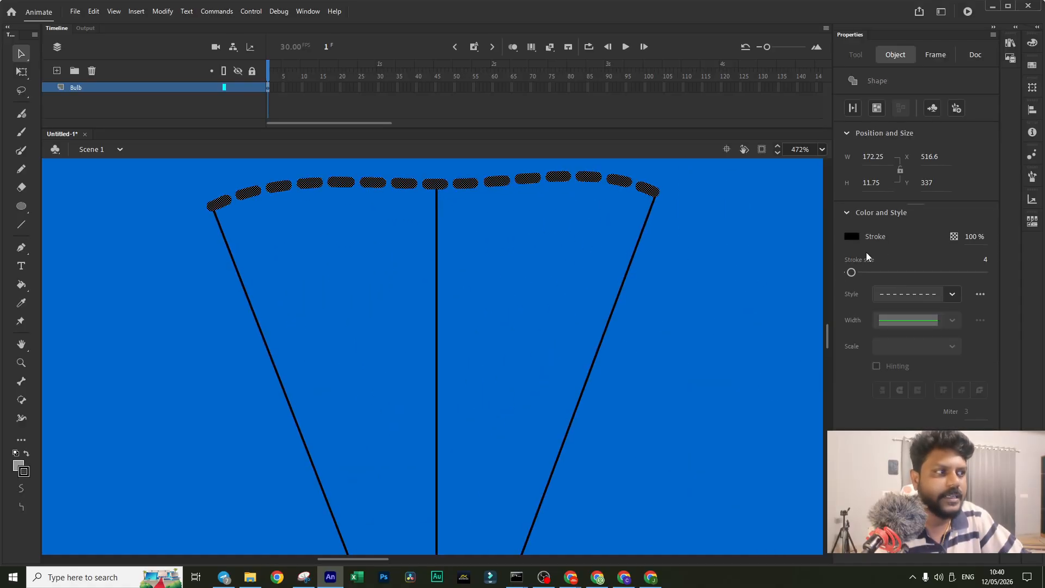
{"action": "left_click", "coordinate": [853, 237]}
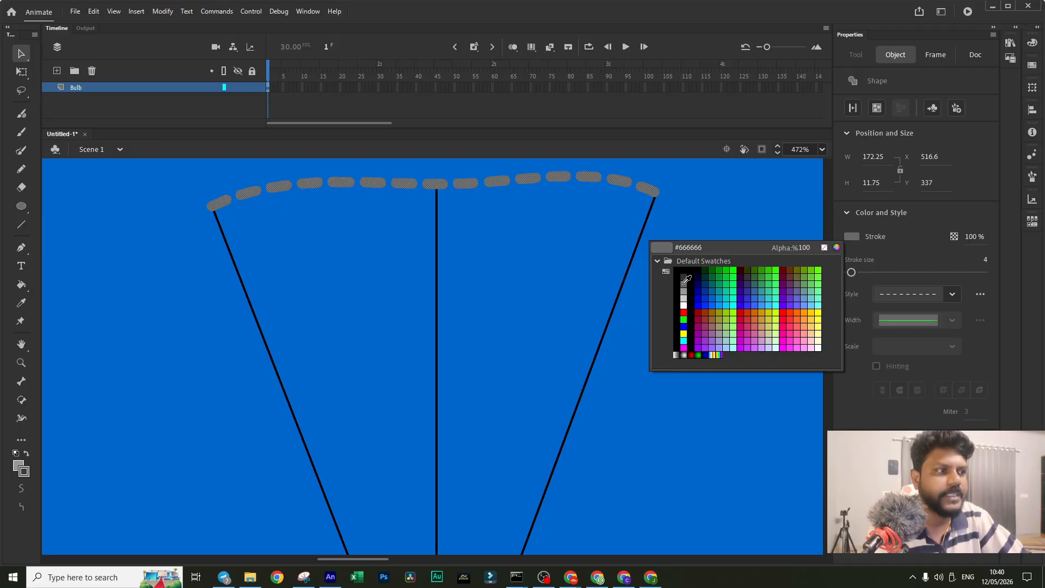
{"action": "left_click", "coordinate": [794, 268]}
{"action": "left_click", "coordinate": [622, 303]}
Step: Group the filament, support lines and gray mount, and place the group inside the bulb on the black base's upper edge
{"action": "scroll", "coordinate": [559, 322], "scroll_direction": "down", "scroll_amount": 5}
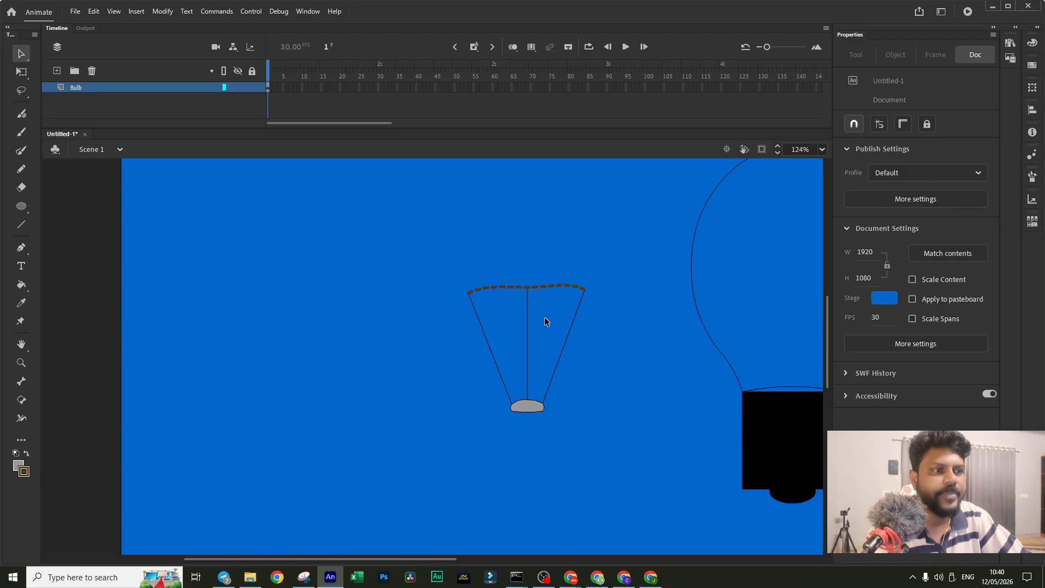
{"action": "mouse_move", "coordinate": [410, 254]}
{"action": "left_mouse_down"}
{"action": "mouse_move", "coordinate": [566, 366]}
{"action": "mouse_move", "coordinate": [628, 457]}
{"action": "left_mouse_up"}
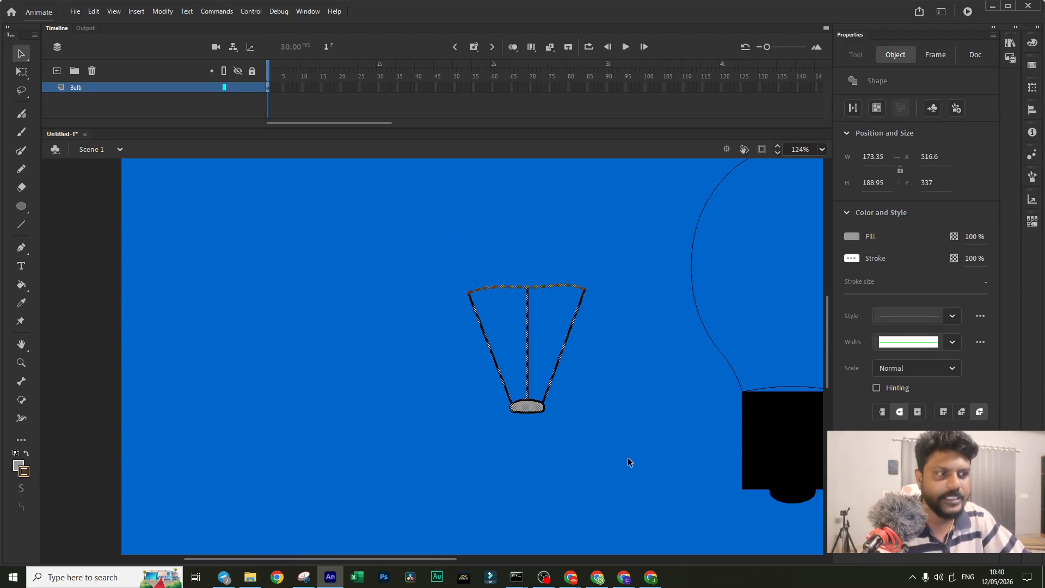
{"action": "key", "text": "ctrl+g"}
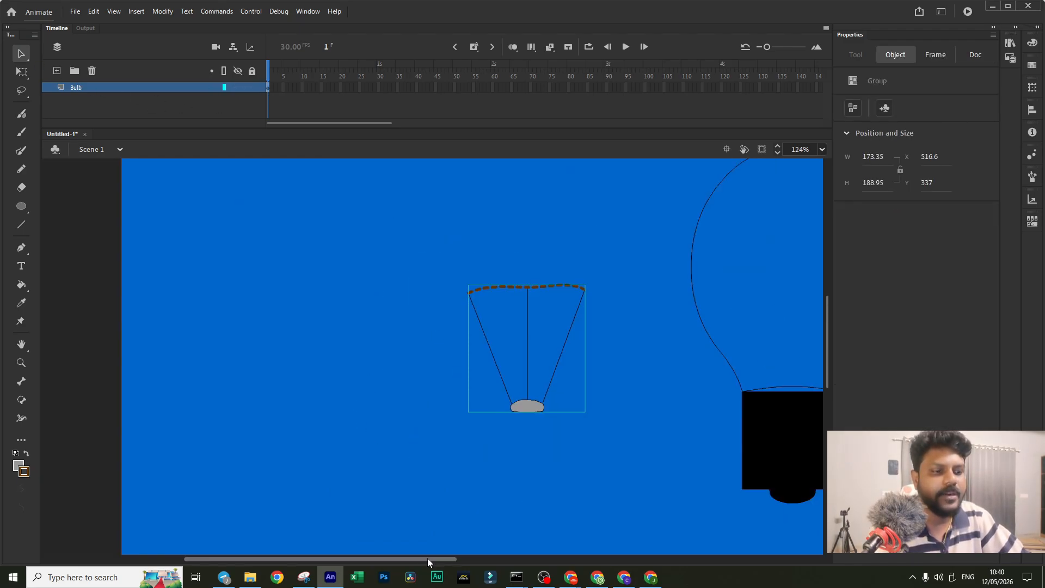
{"action": "left_click_drag", "start_coordinate": [434, 560], "coordinate": [512, 558]}
{"action": "left_click_drag", "start_coordinate": [283, 410], "coordinate": [546, 389]}
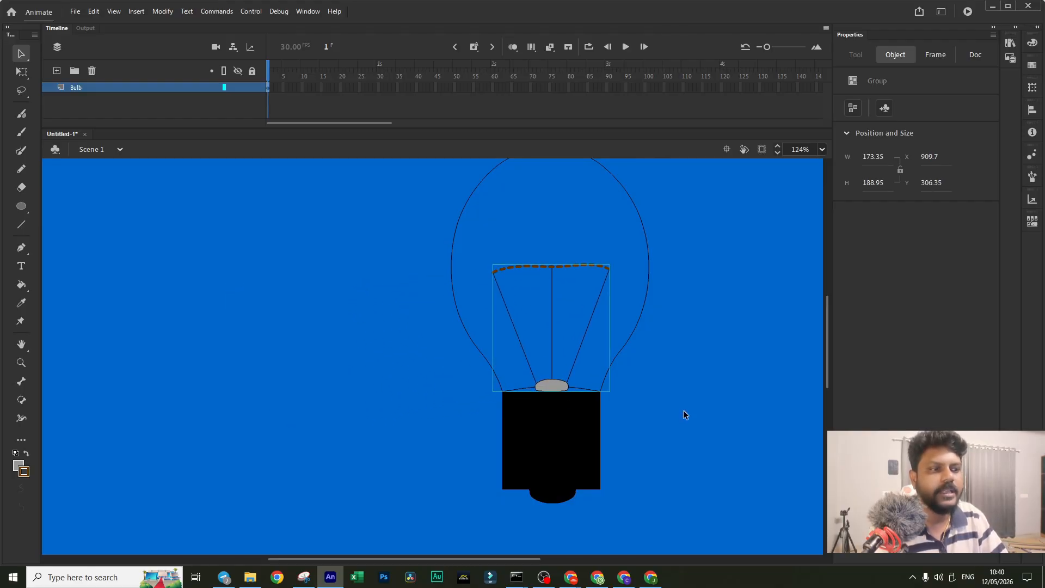
{"action": "left_click", "coordinate": [684, 410]}
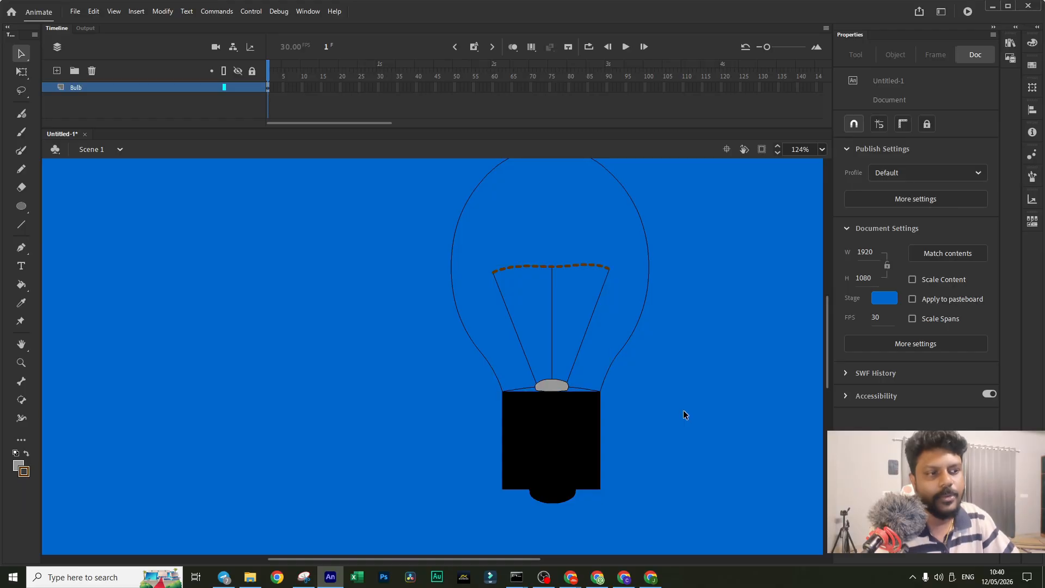
Step: Nudge the filament group up 2 px so its gray mount rests on the black base
{"action": "scroll", "coordinate": [619, 404], "scroll_direction": "up", "scroll_amount": 4}
{"action": "left_click", "coordinate": [457, 360]}
{"action": "scroll", "coordinate": [468, 359], "scroll_direction": "down", "scroll_amount": 5}
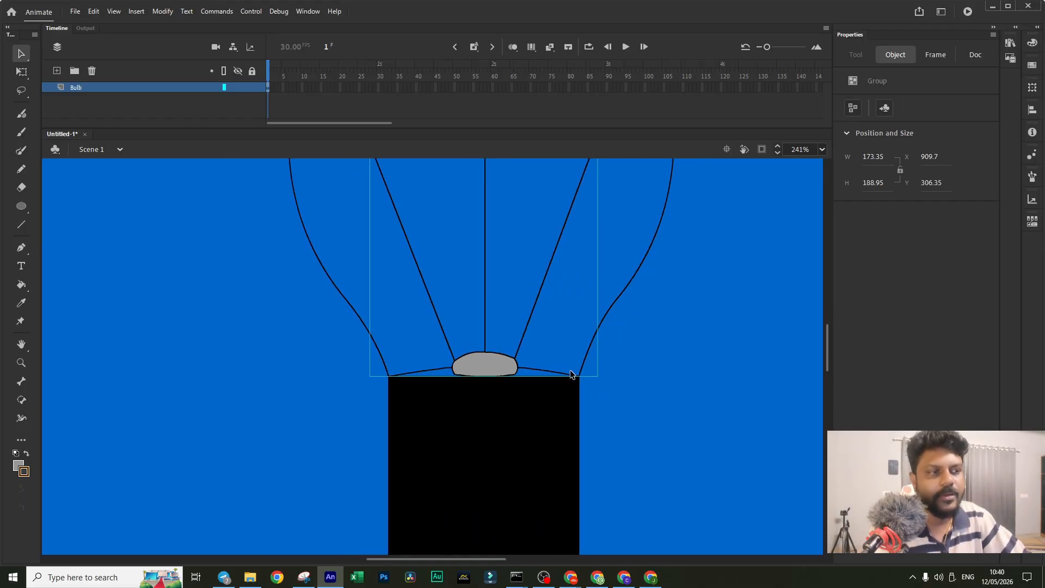
{"action": "left_click", "coordinate": [686, 370]}
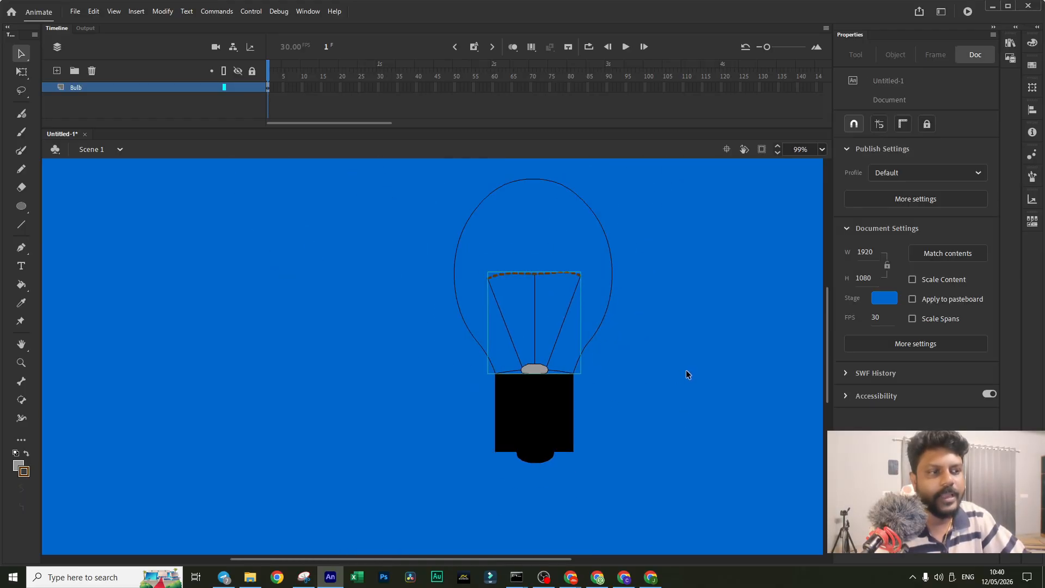
{"action": "left_click", "coordinate": [546, 372]}
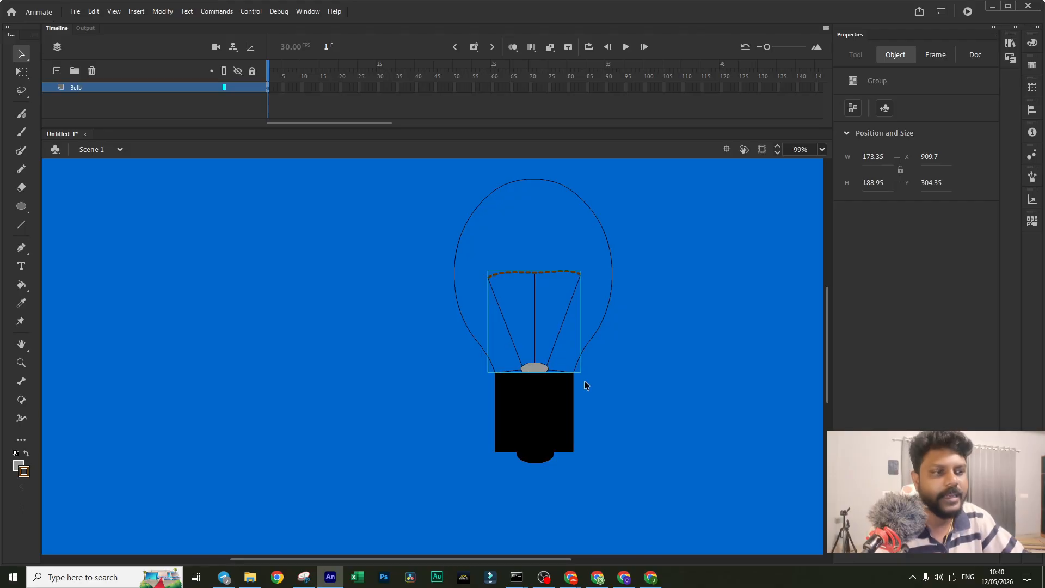
{"action": "left_click", "coordinate": [621, 375]}
{"action": "scroll", "coordinate": [568, 382], "scroll_direction": "up", "scroll_amount": 5}
{"action": "scroll", "coordinate": [567, 384], "scroll_direction": "down", "scroll_amount": 6}
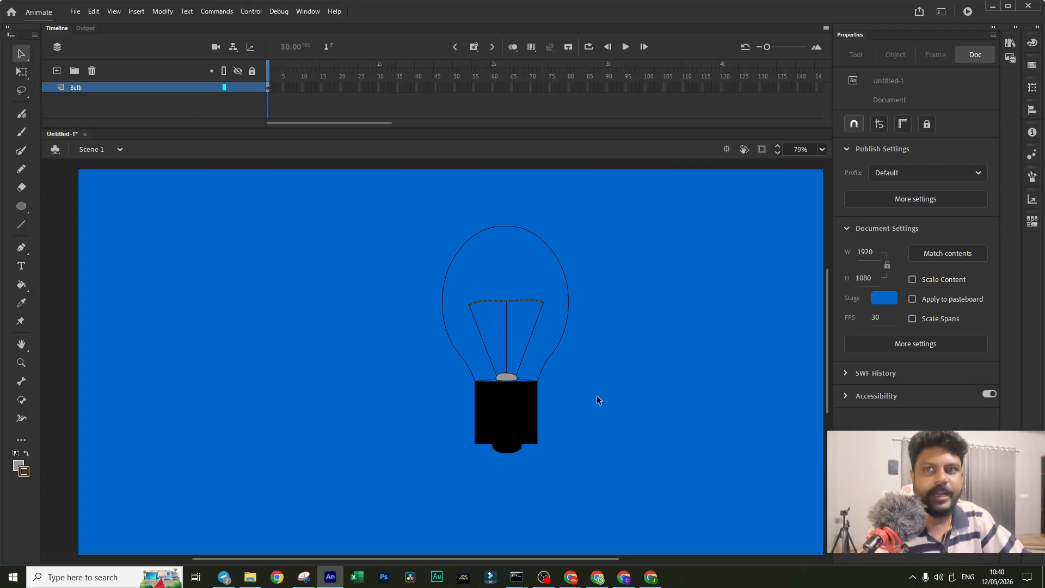
Step: Set the bulb outline's stroke size to 3 inside its group, and return to the main scene
{"action": "scroll", "coordinate": [597, 395], "scroll_direction": "down", "scroll_amount": 2}
{"action": "scroll", "coordinate": [596, 395], "scroll_direction": "up", "scroll_amount": 3}
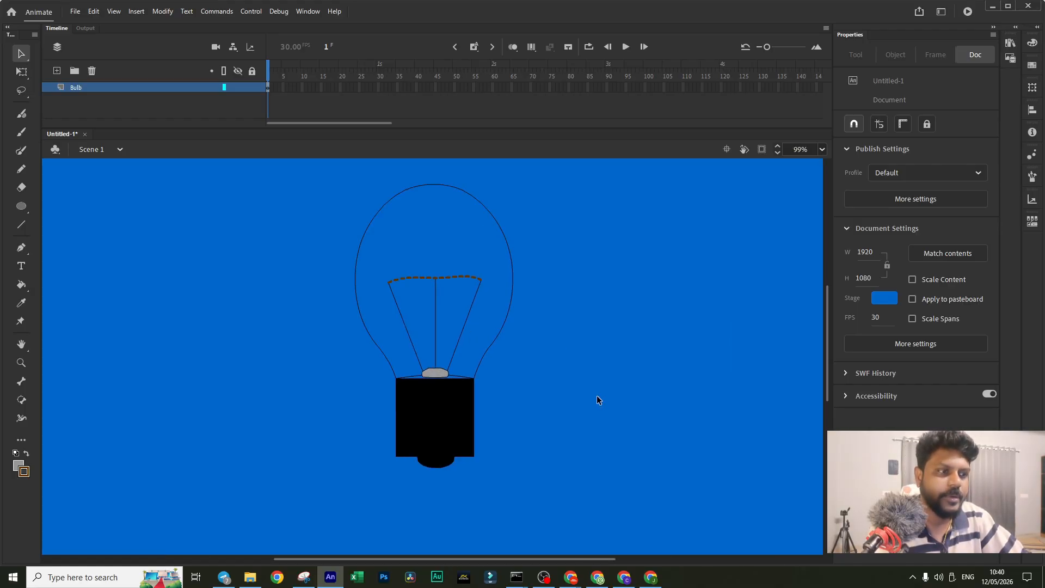
{"action": "left_click", "coordinate": [505, 320]}
{"action": "double_click", "coordinate": [506, 320]}
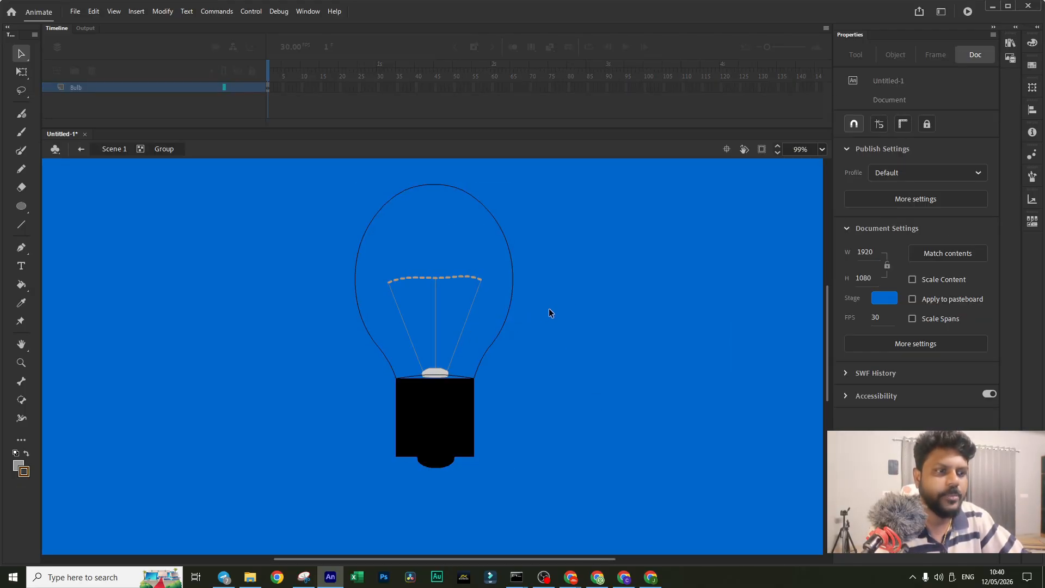
{"action": "left_click", "coordinate": [507, 308]}
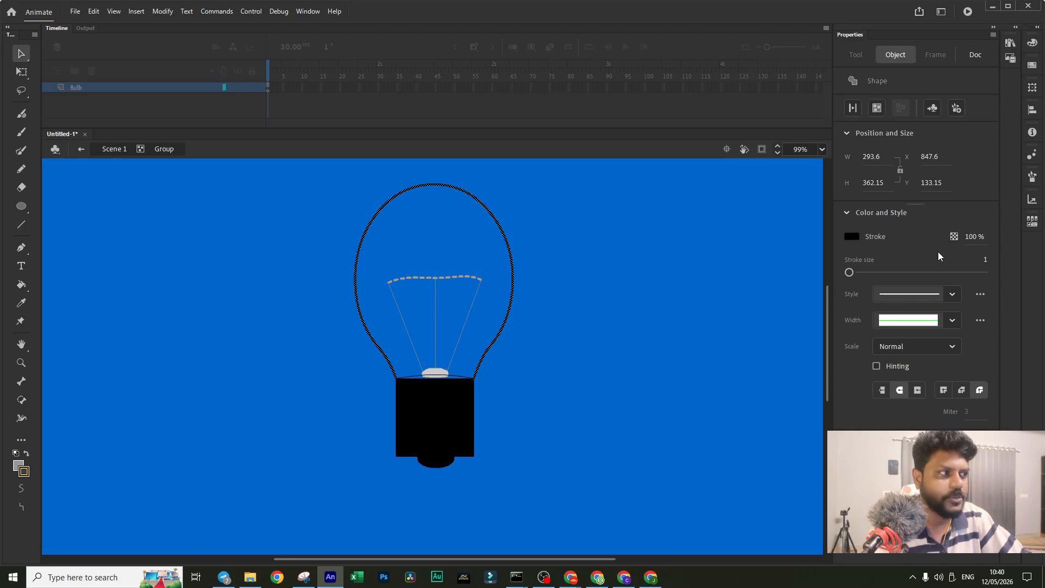
{"action": "left_click", "coordinate": [984, 260]}
{"action": "type", "text": "2"}
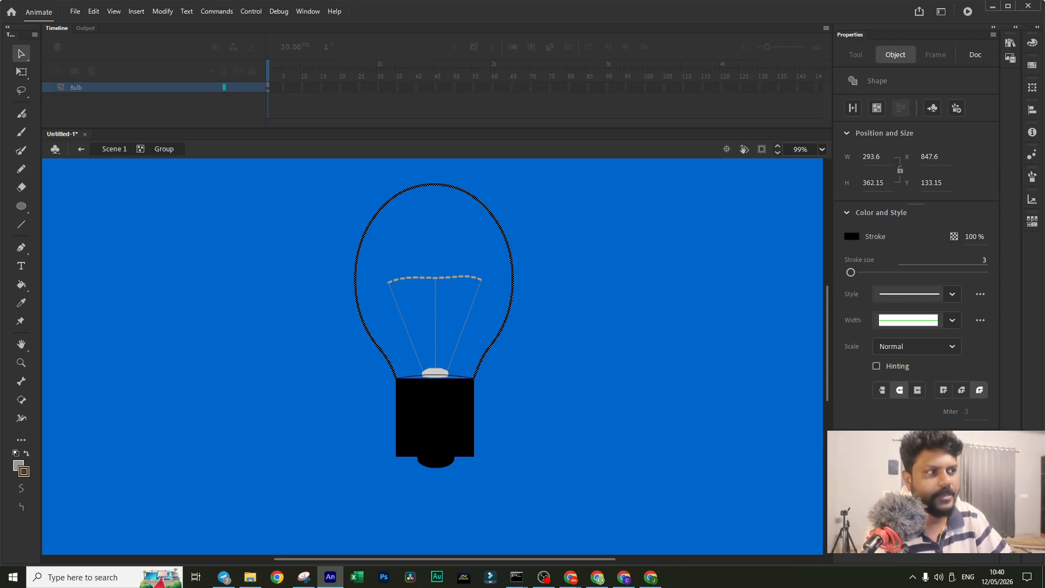
{"action": "key", "text": "Return"}
{"action": "double_click", "coordinate": [571, 293]}
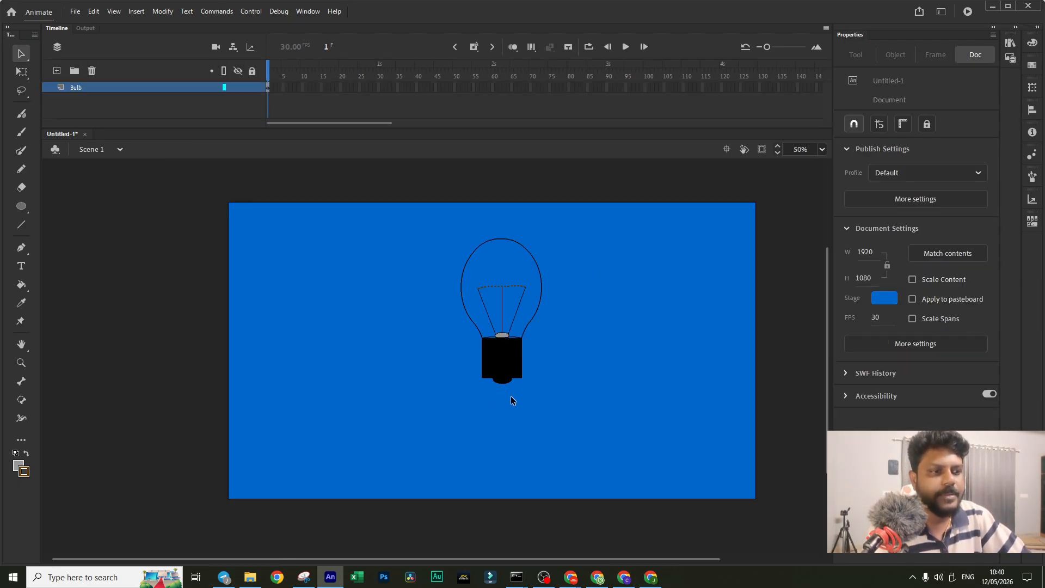
{"action": "scroll", "coordinate": [504, 387], "scroll_direction": "down", "scroll_amount": 1}
{"action": "scroll", "coordinate": [502, 386], "scroll_direction": "up", "scroll_amount": 1}
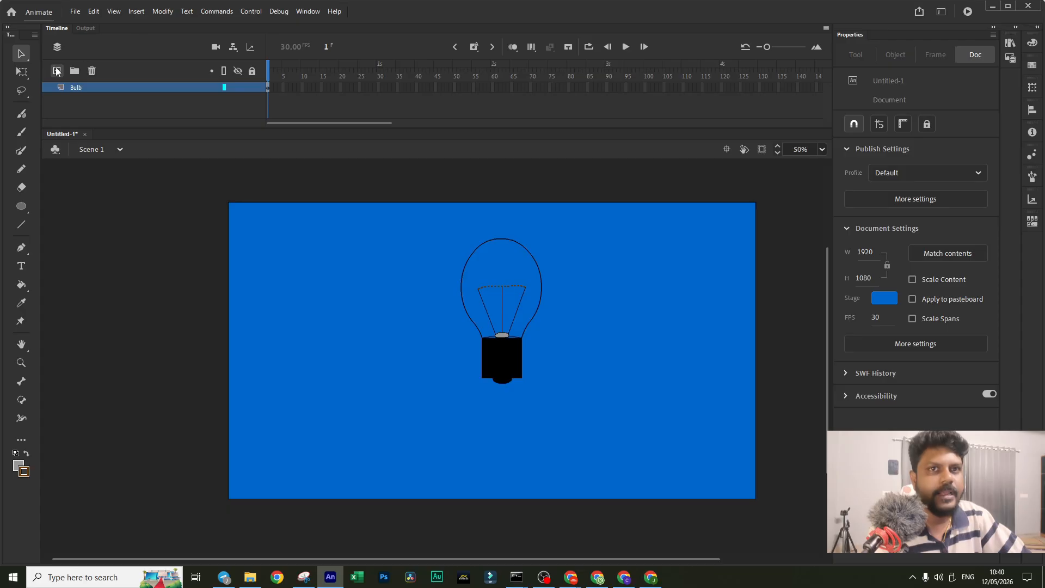
Step: Add a new layer above the Bulb layer and name it Nob
{"action": "left_click", "coordinate": [57, 71]}
{"action": "double_click", "coordinate": [100, 87]}
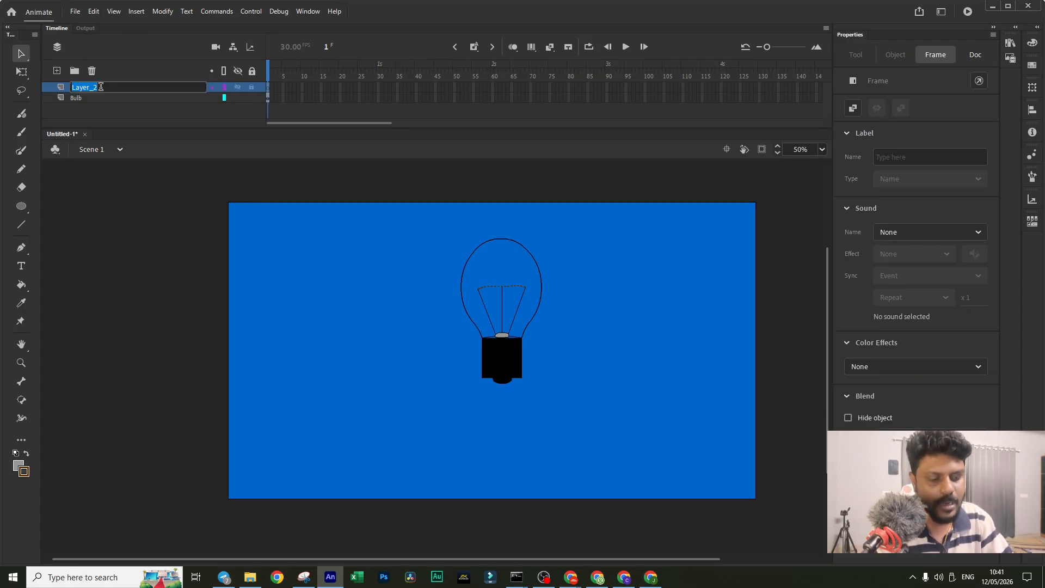
{"action": "type", "text": "Nob"}
{"action": "key", "text": "Return"}
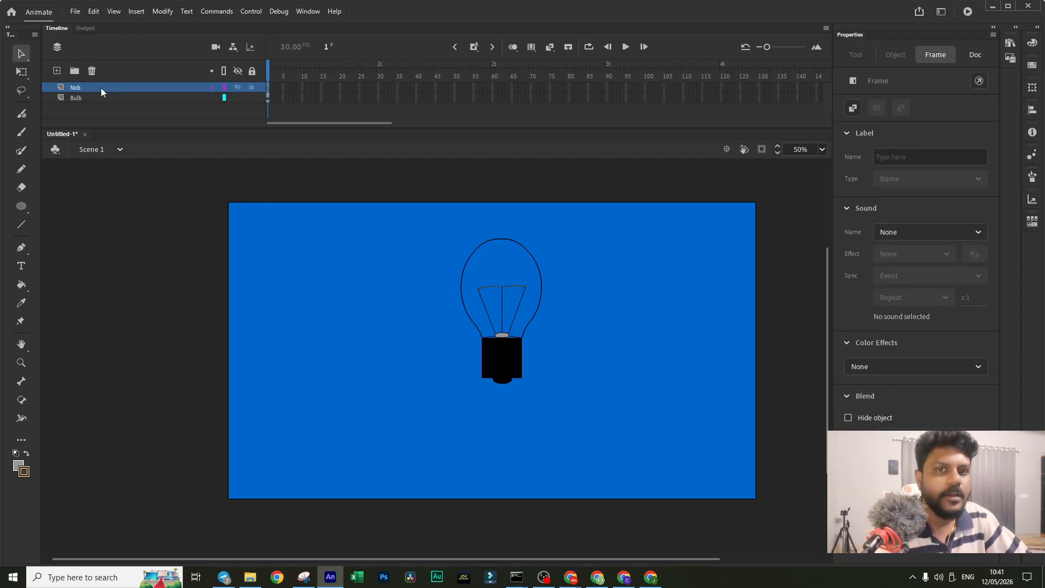
Step: Draw a yellow-filled circle about 18 px wide with the Oval tool in object drawing mode, on the empty stage left of the bulb
{"action": "left_click", "coordinate": [22, 205]}
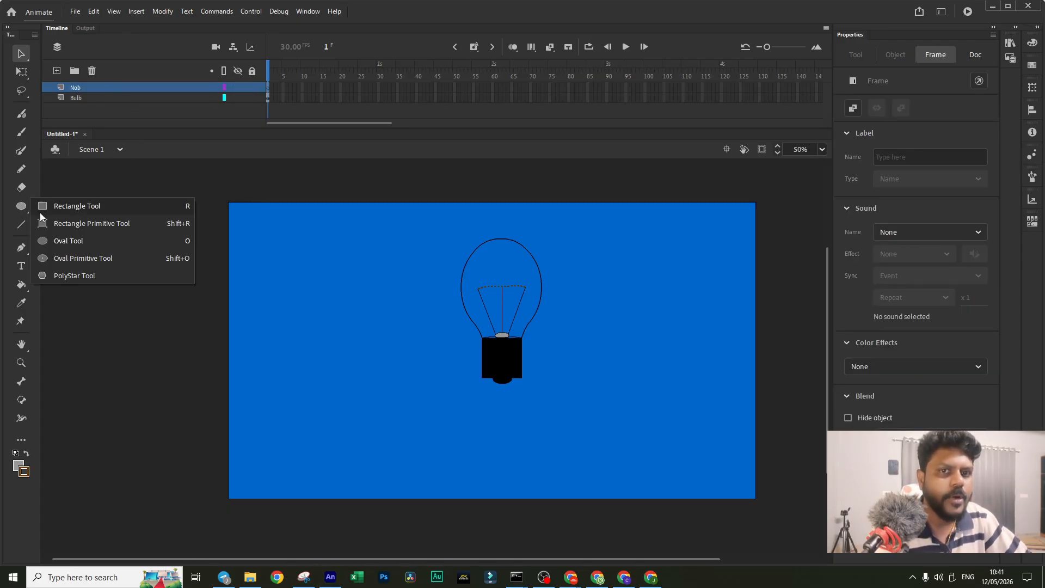
{"action": "left_click", "coordinate": [66, 245]}
{"action": "left_click", "coordinate": [18, 466]}
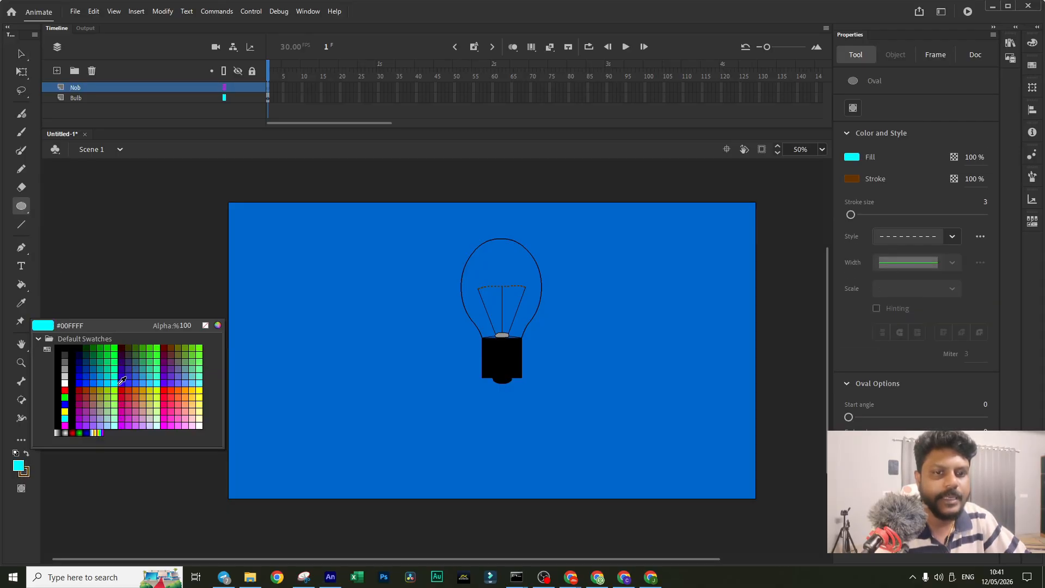
{"action": "left_click", "coordinate": [204, 390]}
{"action": "scroll", "coordinate": [386, 345], "scroll_direction": "up", "scroll_amount": 3}
{"action": "scroll", "coordinate": [386, 345], "scroll_direction": "down", "scroll_amount": 2}
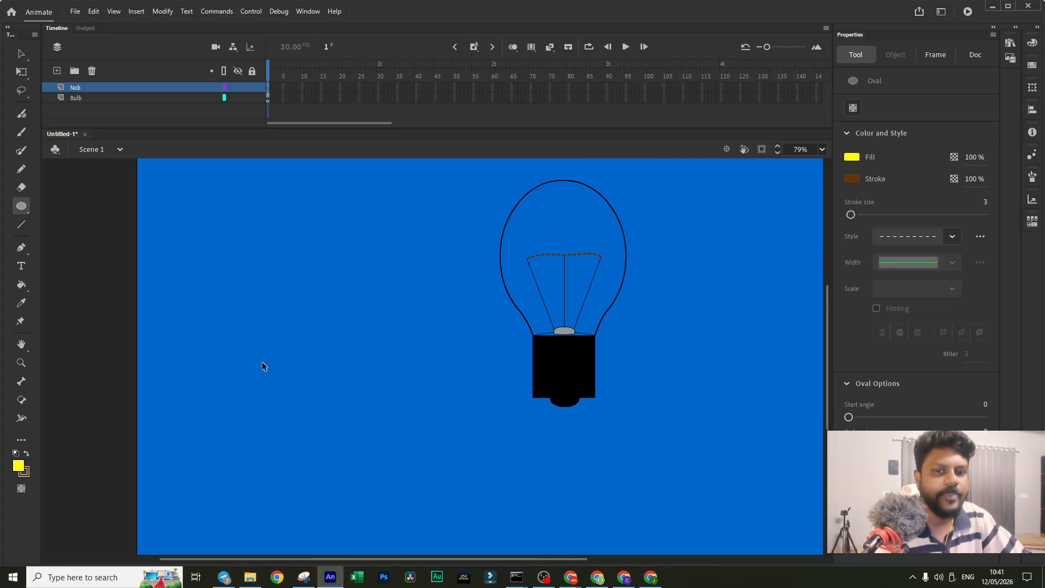
{"action": "left_click", "coordinate": [20, 489]}
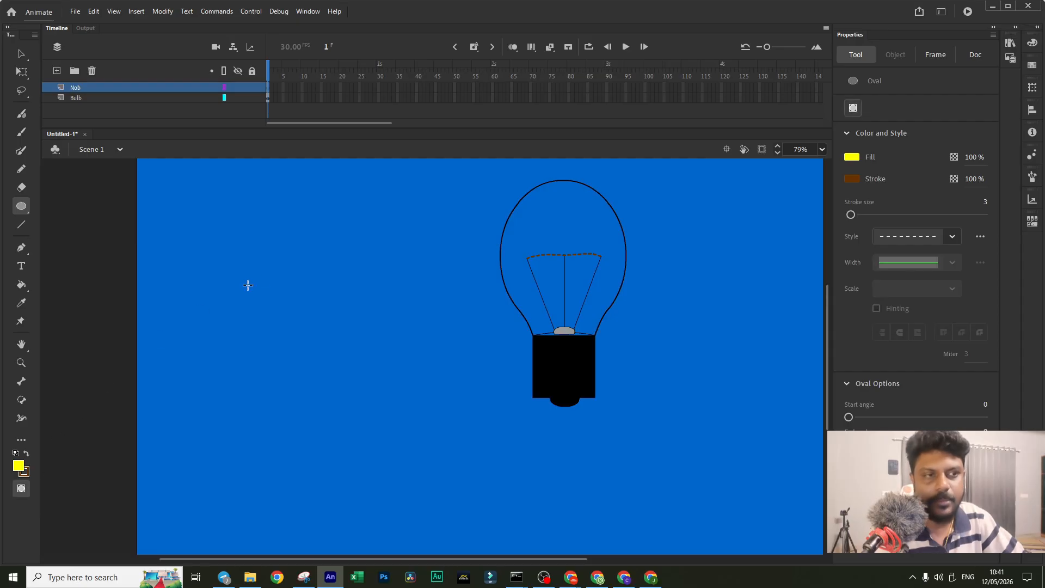
{"action": "scroll", "coordinate": [256, 326], "scroll_direction": "up", "scroll_amount": 1}
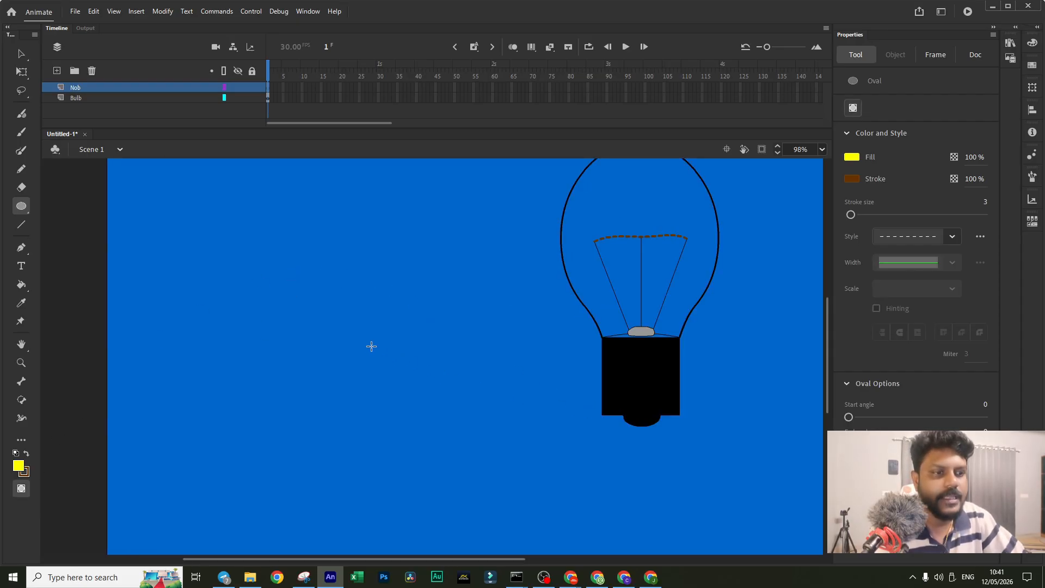
{"action": "left_click_drag", "start_coordinate": [371, 346], "coordinate": [380, 356]}
{"action": "scroll", "coordinate": [379, 355], "scroll_direction": "up", "scroll_amount": 3}
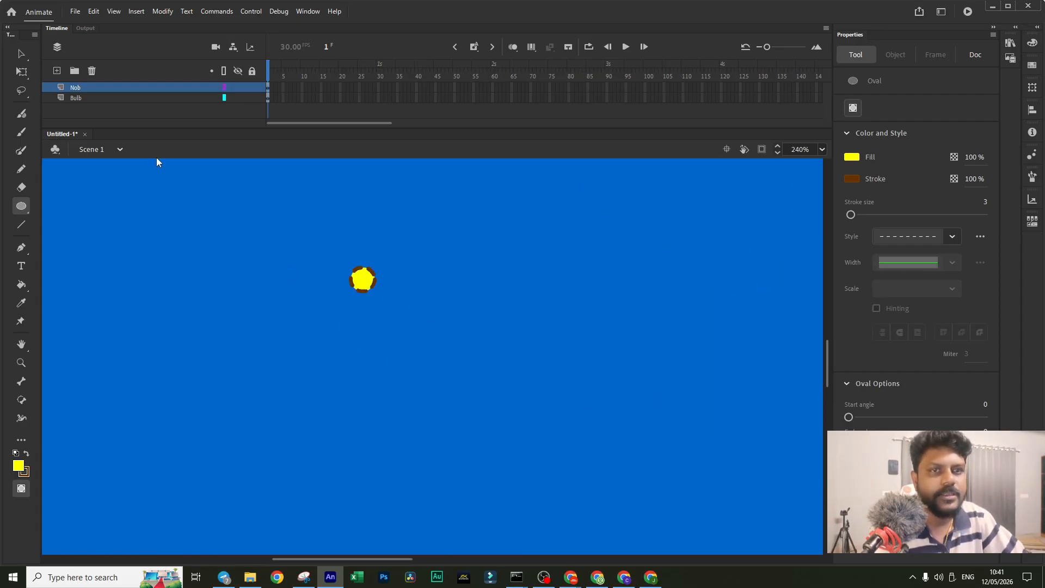
Step: Change the small yellow circle's outline from dashed to the solid stroke style
{"action": "left_click", "coordinate": [21, 53]}
{"action": "double_click", "coordinate": [373, 271]}
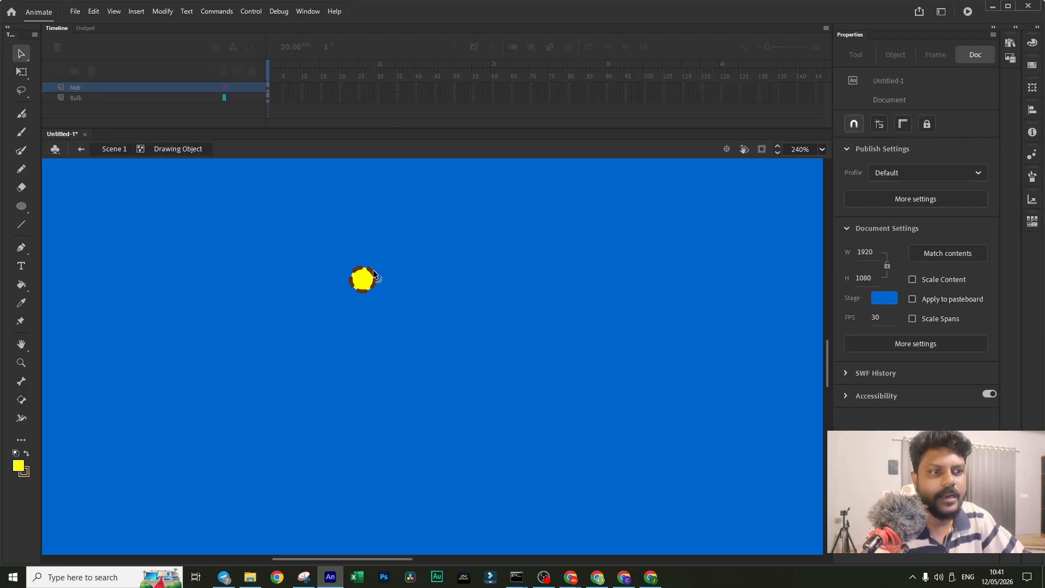
{"action": "left_click", "coordinate": [374, 276]}
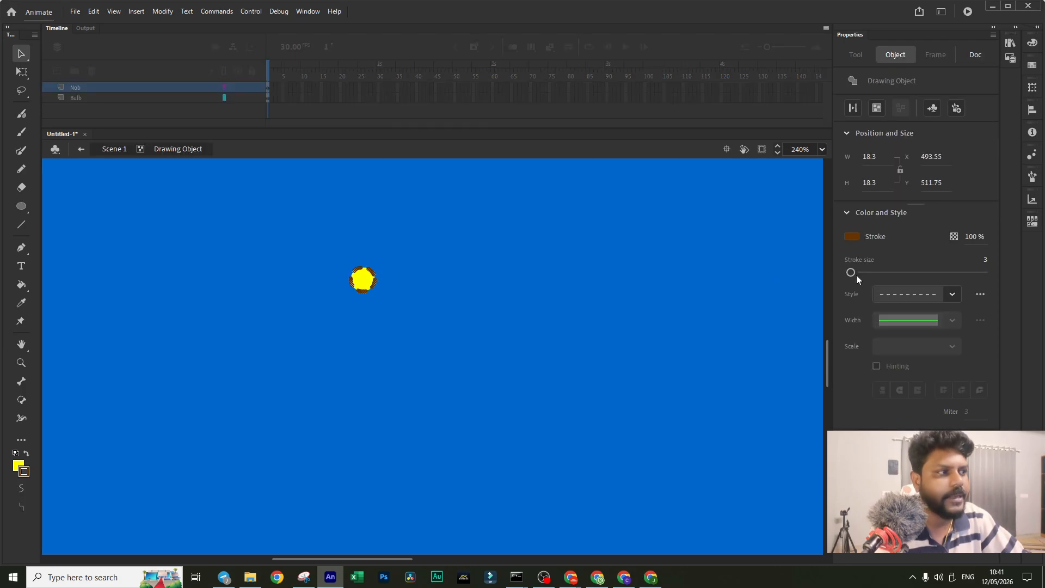
{"action": "left_click", "coordinate": [939, 294]}
{"action": "left_click", "coordinate": [922, 317]}
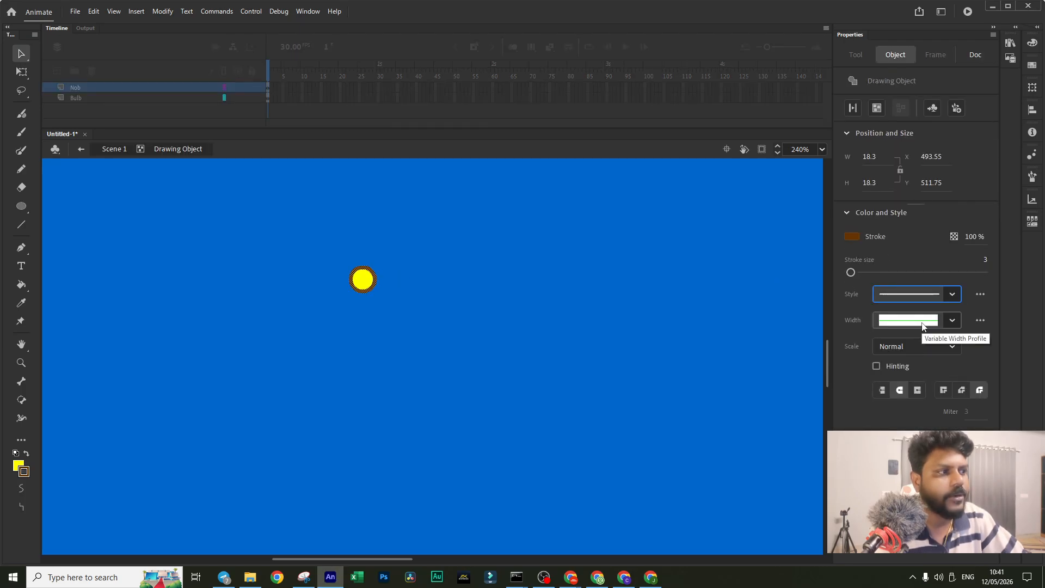
{"action": "double_click", "coordinate": [377, 311]}
{"action": "scroll", "coordinate": [378, 312], "scroll_direction": "down", "scroll_amount": 5}
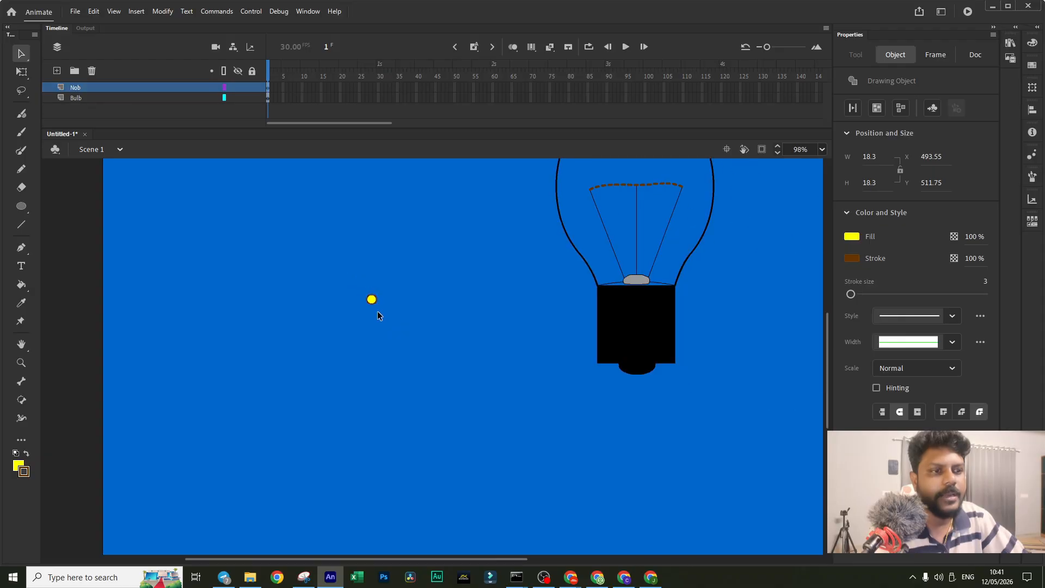
Step: Recolor the yellow circle's outline black inside its drawing object
{"action": "scroll", "coordinate": [375, 311], "scroll_direction": "up", "scroll_amount": 3}
{"action": "double_click", "coordinate": [357, 280]}
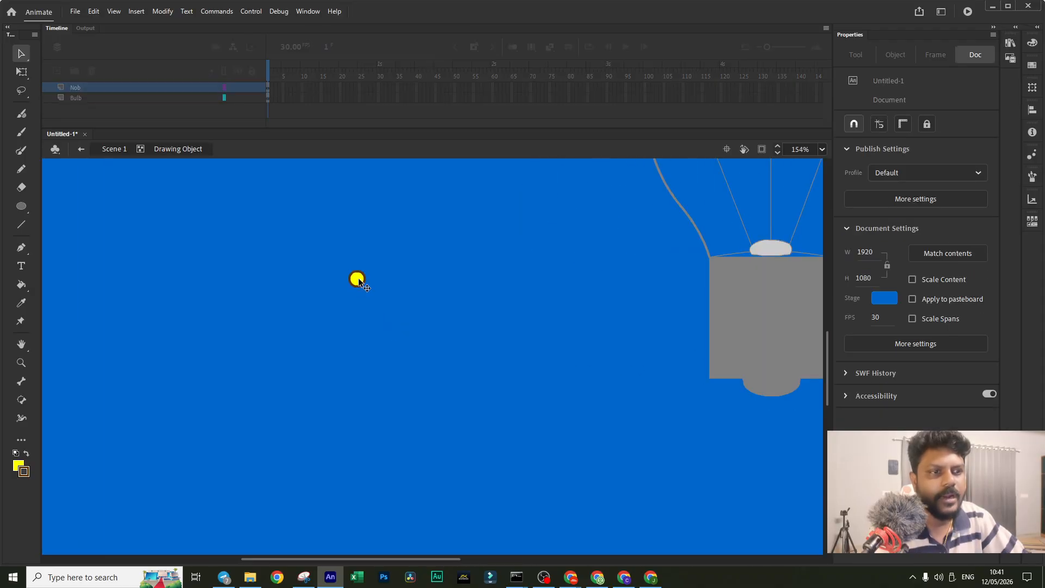
{"action": "left_click", "coordinate": [358, 279]}
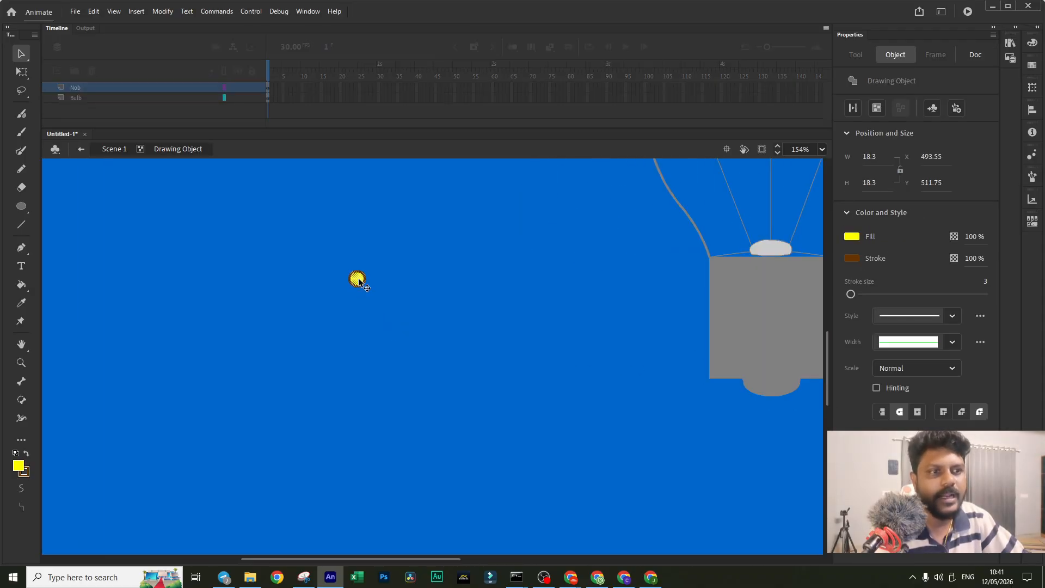
{"action": "left_click", "coordinate": [340, 281]}
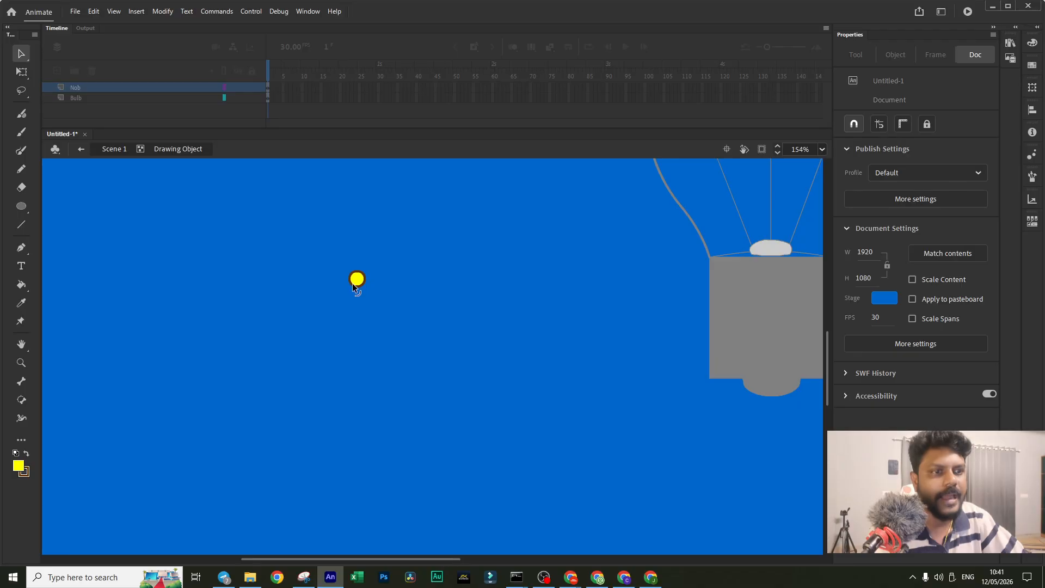
{"action": "left_click", "coordinate": [355, 282]}
{"action": "left_click", "coordinate": [852, 236]}
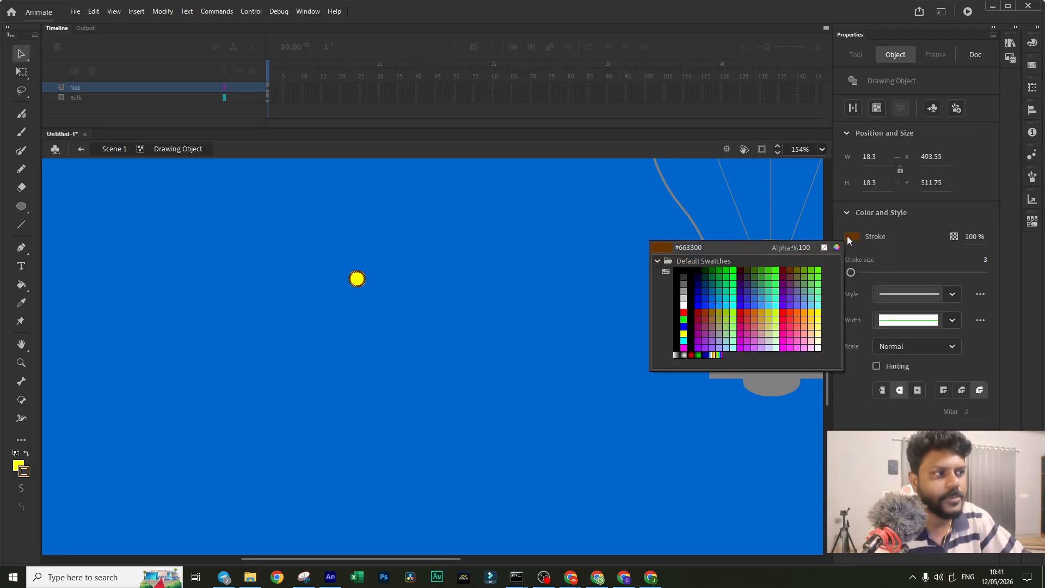
{"action": "left_click", "coordinate": [683, 271]}
{"action": "left_click", "coordinate": [423, 280]}
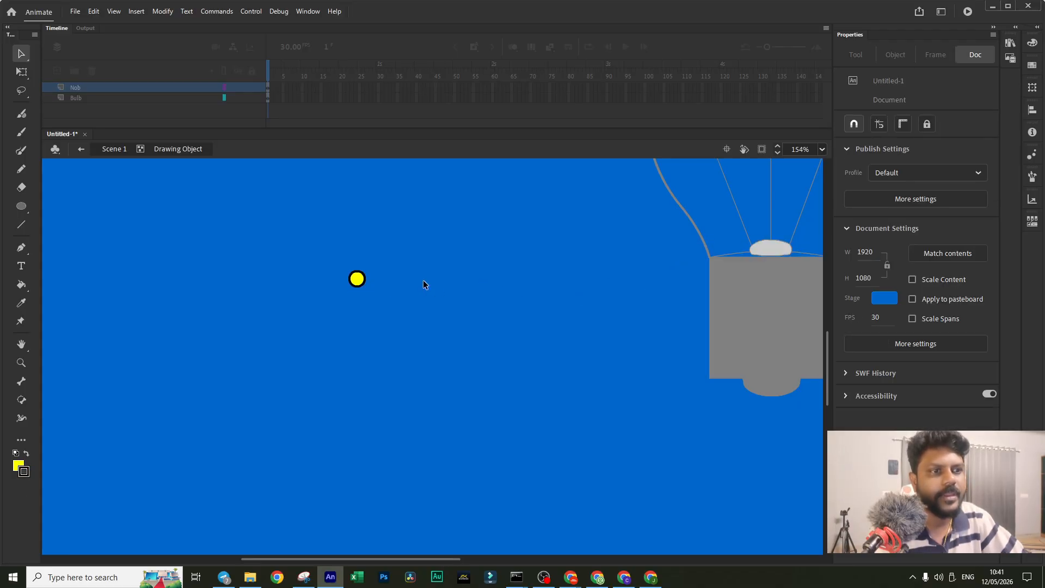
Step: Set the yellow circle's stroke size to 1 and return to the main scene
{"action": "left_click", "coordinate": [360, 283]}
{"action": "left_click", "coordinate": [984, 260]}
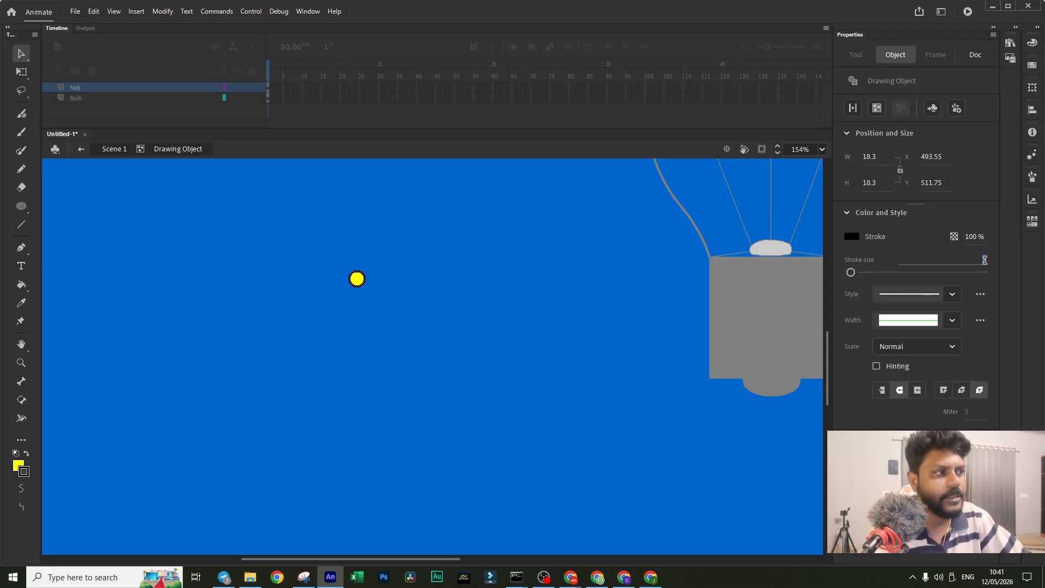
{"action": "type", "text": "1"}
{"action": "key", "text": "Return"}
{"action": "left_click", "coordinate": [441, 311]}
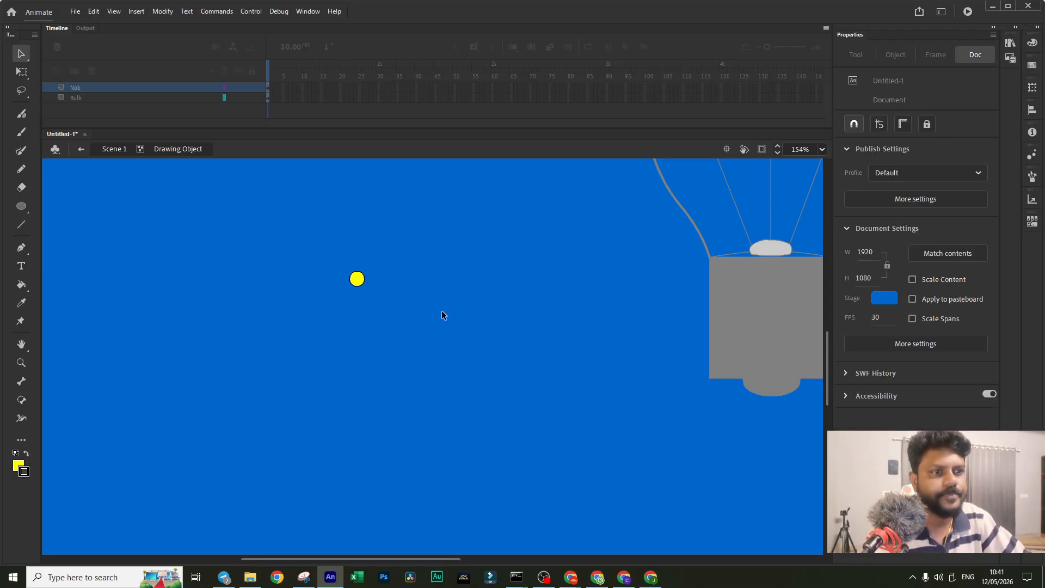
{"action": "double_click", "coordinate": [398, 313]}
{"action": "scroll", "coordinate": [398, 312], "scroll_direction": "down", "scroll_amount": 4}
{"action": "scroll", "coordinate": [398, 319], "scroll_direction": "up", "scroll_amount": 2}
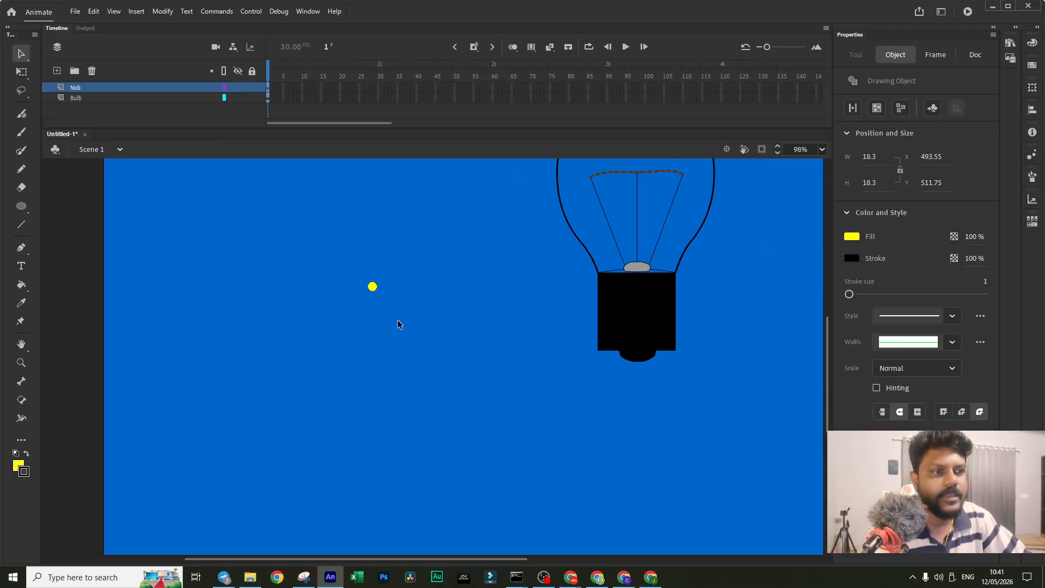
Step: Duplicate the yellow circle straight down, then repeatedly duplicate the resulting set to form a vertical column of eight circles
{"action": "scroll", "coordinate": [376, 292], "scroll_direction": "up", "scroll_amount": 3}
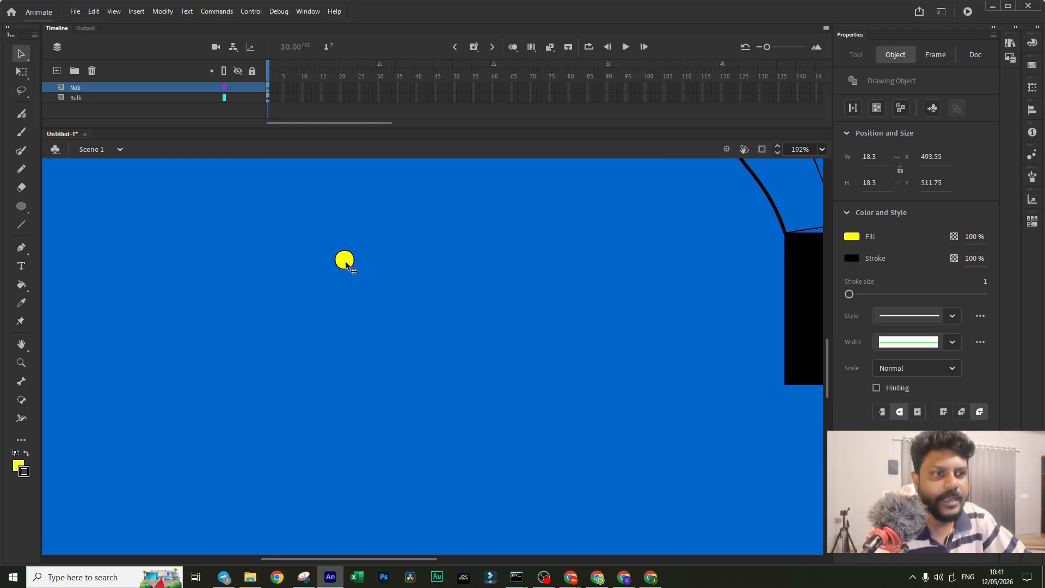
{"action": "left_click_drag", "start_coordinate": [346, 263], "coordinate": [346, 283]}
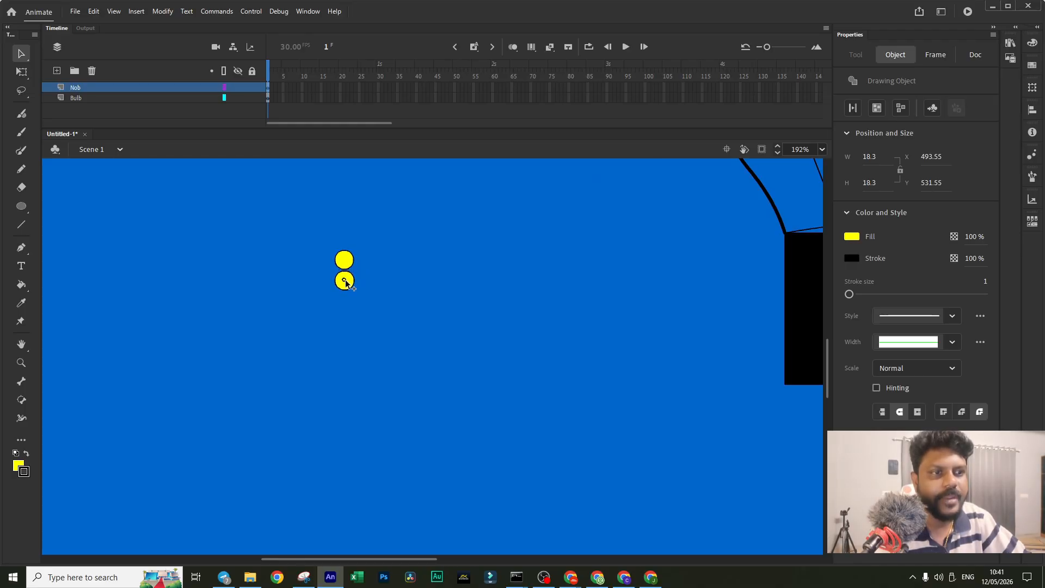
{"action": "left_click", "coordinate": [383, 286]}
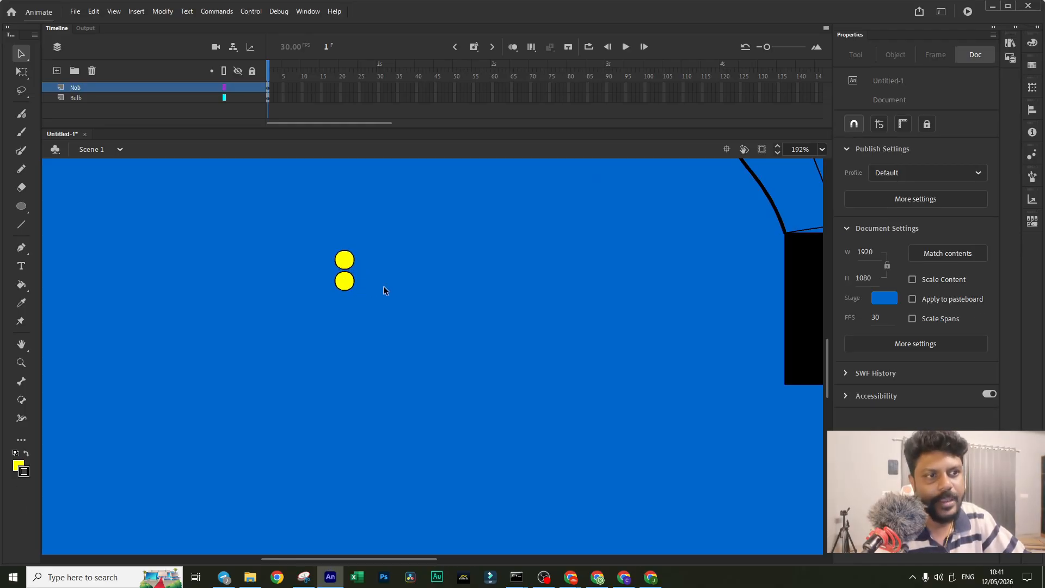
{"action": "mouse_move", "coordinate": [329, 248]}
{"action": "left_mouse_down"}
{"action": "mouse_move", "coordinate": [368, 309]}
{"action": "mouse_move", "coordinate": [344, 331]}
{"action": "left_mouse_up"}
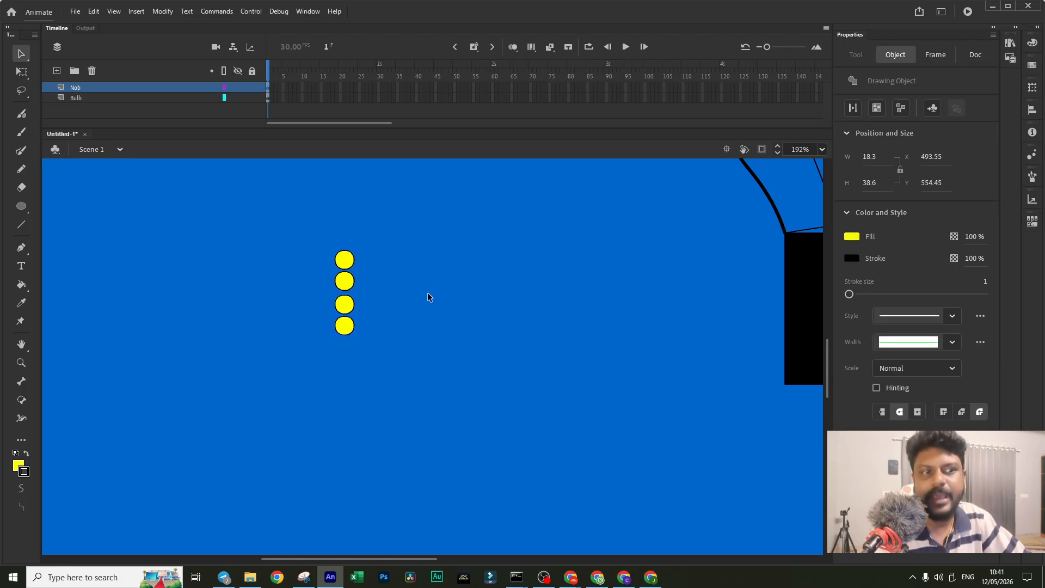
{"action": "left_click_drag", "start_coordinate": [300, 241], "coordinate": [404, 403]}
{"action": "left_click_drag", "start_coordinate": [346, 335], "coordinate": [346, 423]}
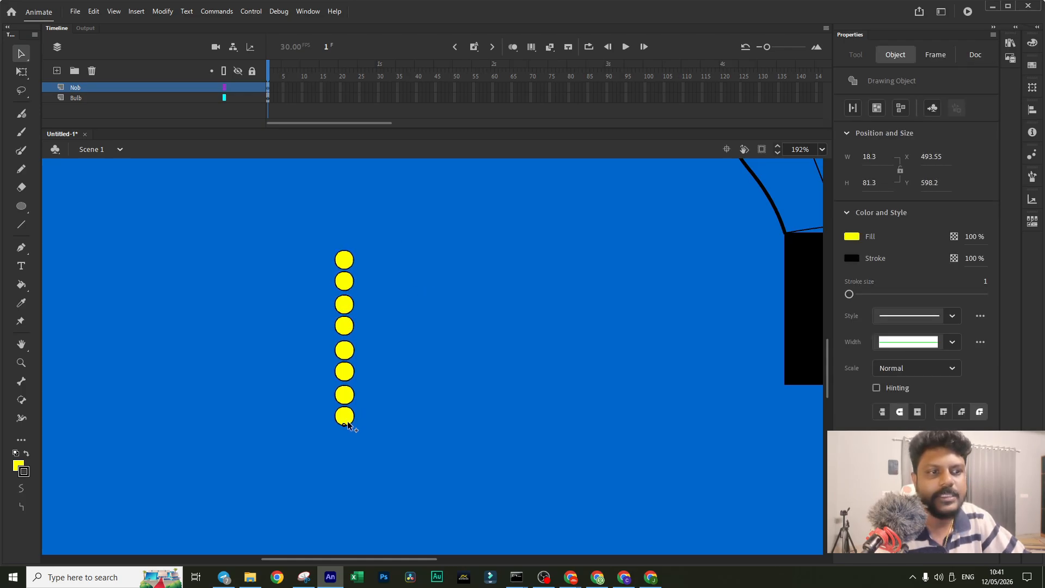
Step: Duplicate the eight-circle column straight down and shift the copy slightly lower so it continues the column without overlapping
{"action": "left_click_drag", "start_coordinate": [290, 244], "coordinate": [410, 470]}
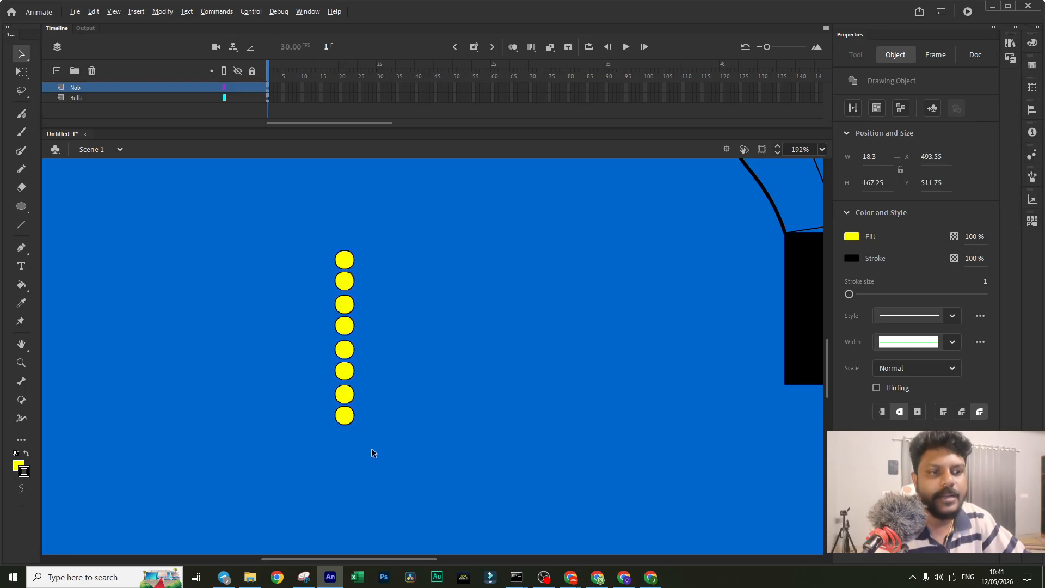
{"action": "left_click_drag", "start_coordinate": [348, 420], "coordinate": [343, 587]}
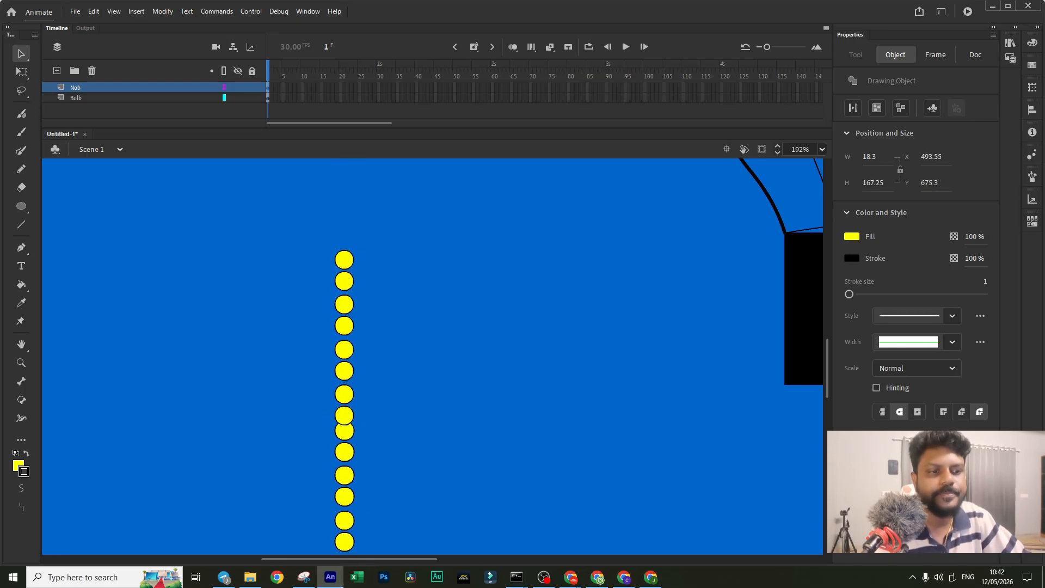
{"action": "scroll", "coordinate": [390, 327], "scroll_direction": "down", "scroll_amount": 5}
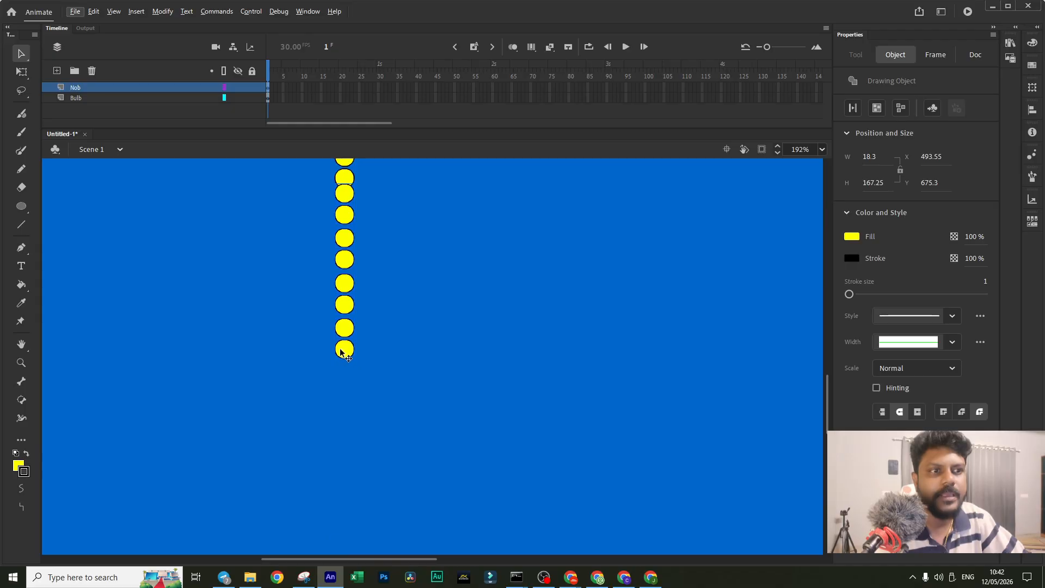
{"action": "left_click_drag", "start_coordinate": [339, 348], "coordinate": [339, 358]}
{"action": "left_click", "coordinate": [387, 292]}
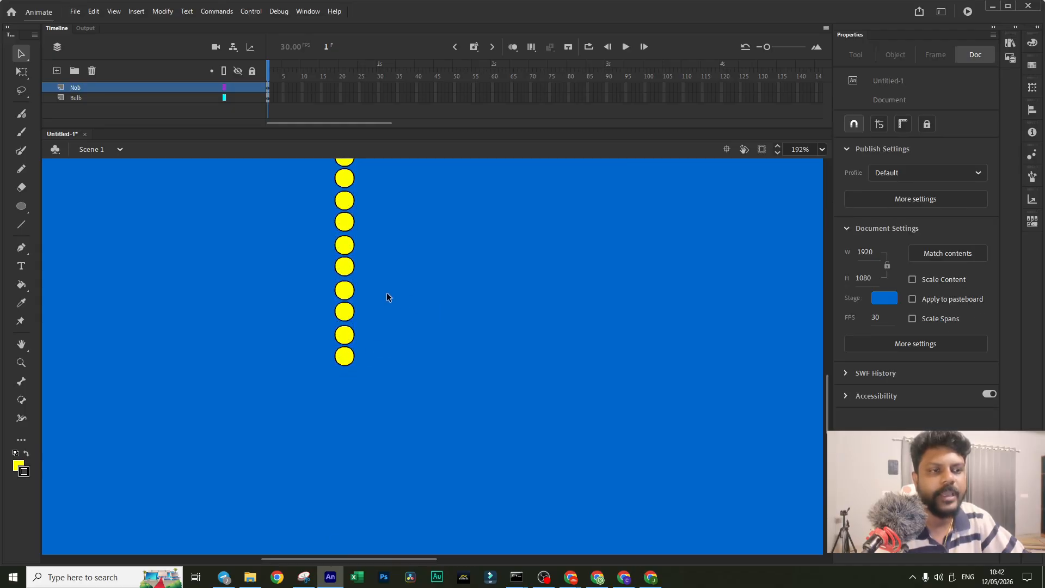
Step: Group all the yellow circles of the vertical column into one object
{"action": "scroll", "coordinate": [386, 291], "scroll_direction": "down", "scroll_amount": 5}
{"action": "left_click", "coordinate": [372, 287]}
{"action": "scroll", "coordinate": [429, 365], "scroll_direction": "up", "scroll_amount": 2}
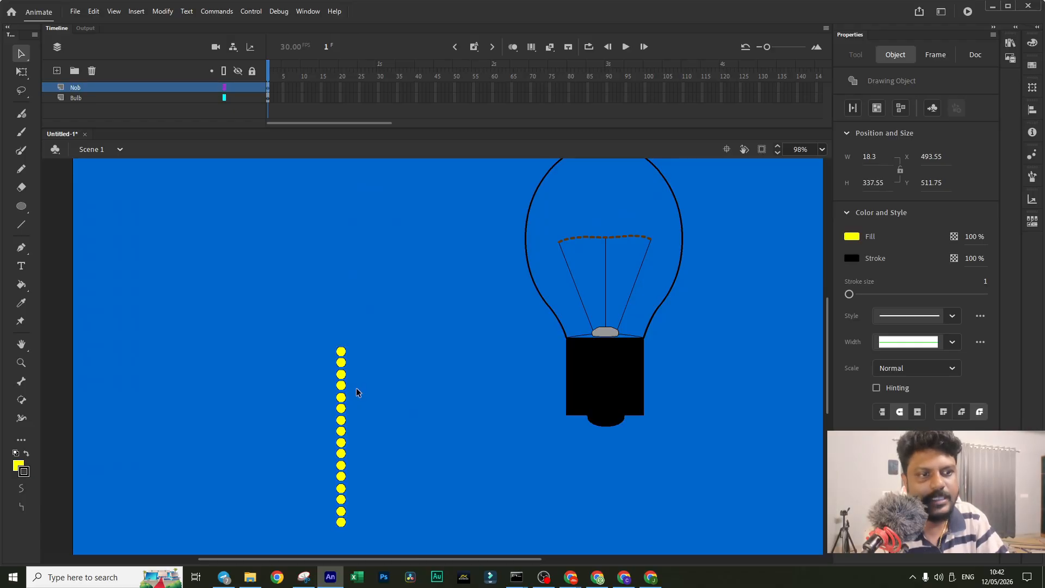
{"action": "key", "text": "ctrl+g"}
Step: Inside the column's group, draw a tall yellow oval about 41 by 74 px just below the last circle
{"action": "scroll", "coordinate": [363, 370], "scroll_direction": "down", "scroll_amount": 5}
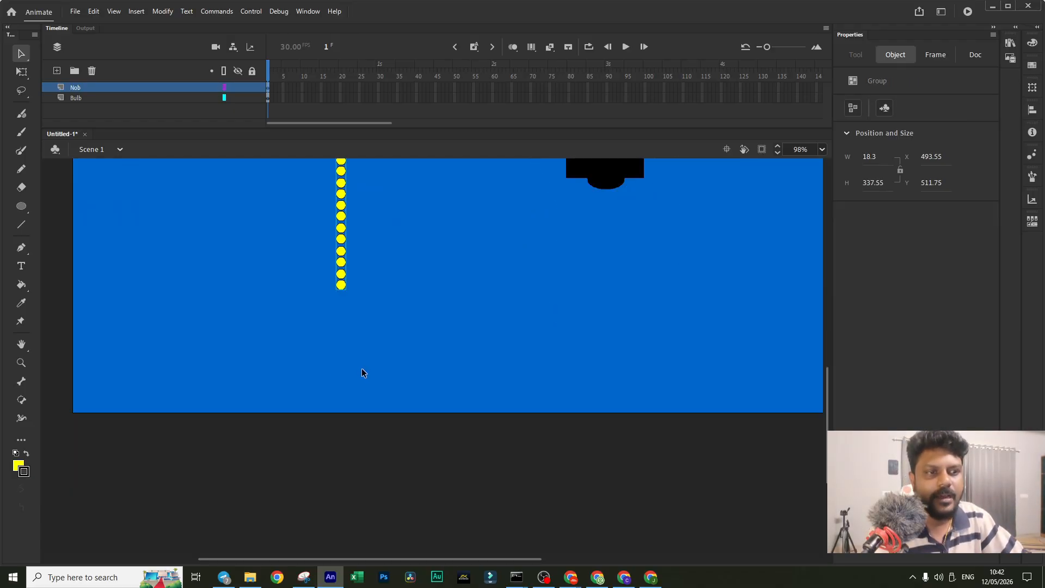
{"action": "scroll", "coordinate": [354, 354], "scroll_direction": "down", "scroll_amount": 2}
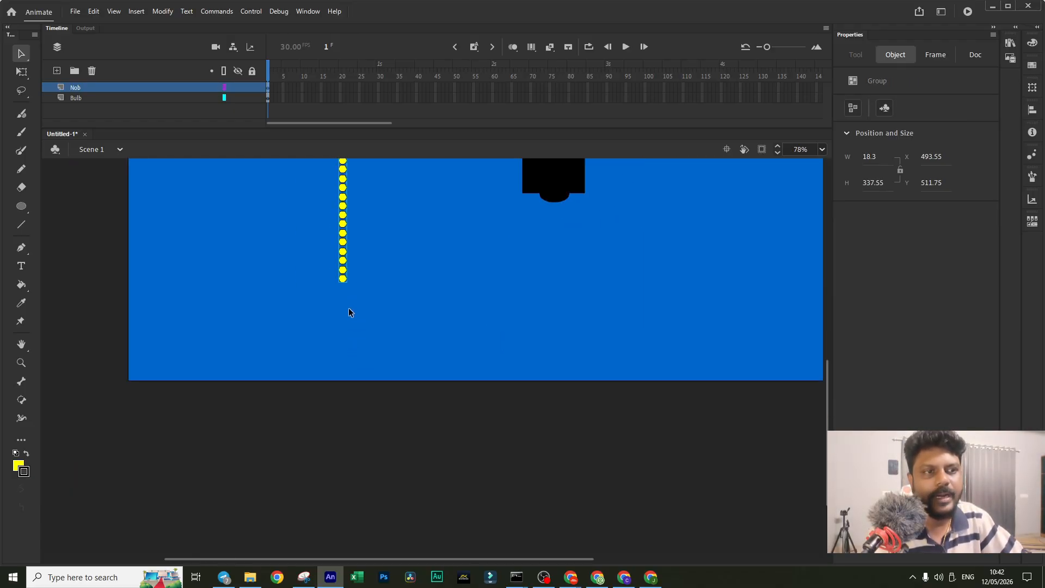
{"action": "double_click", "coordinate": [342, 278]}
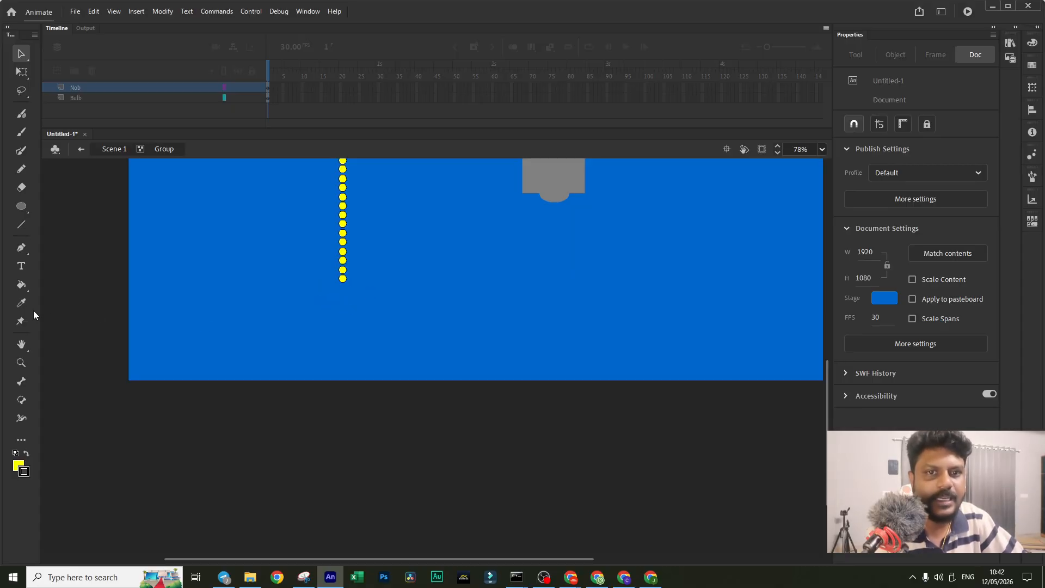
{"action": "left_click", "coordinate": [22, 206]}
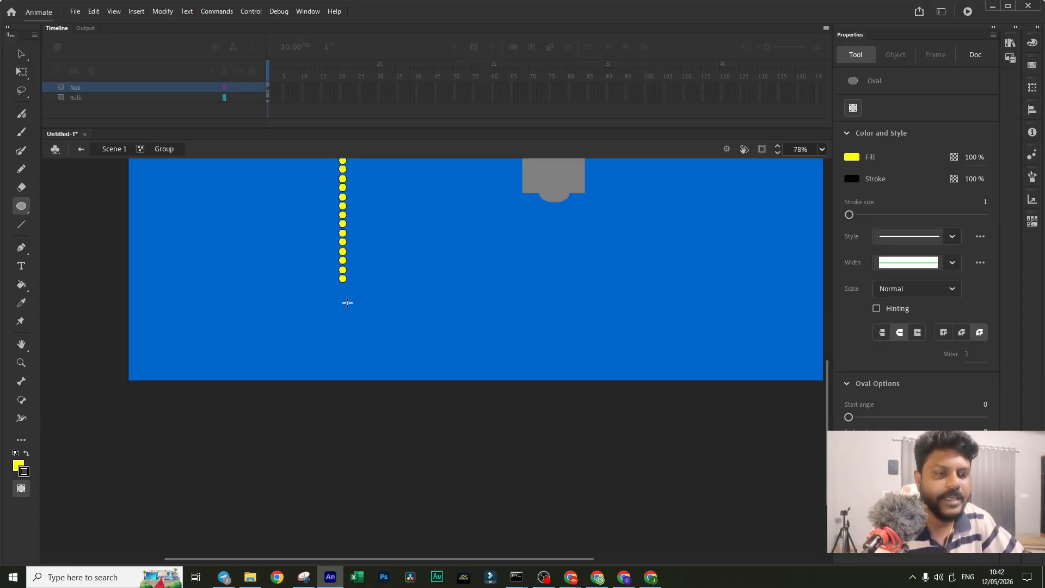
{"action": "scroll", "coordinate": [344, 297], "scroll_direction": "up", "scroll_amount": 2}
{"action": "key", "text": "v"}
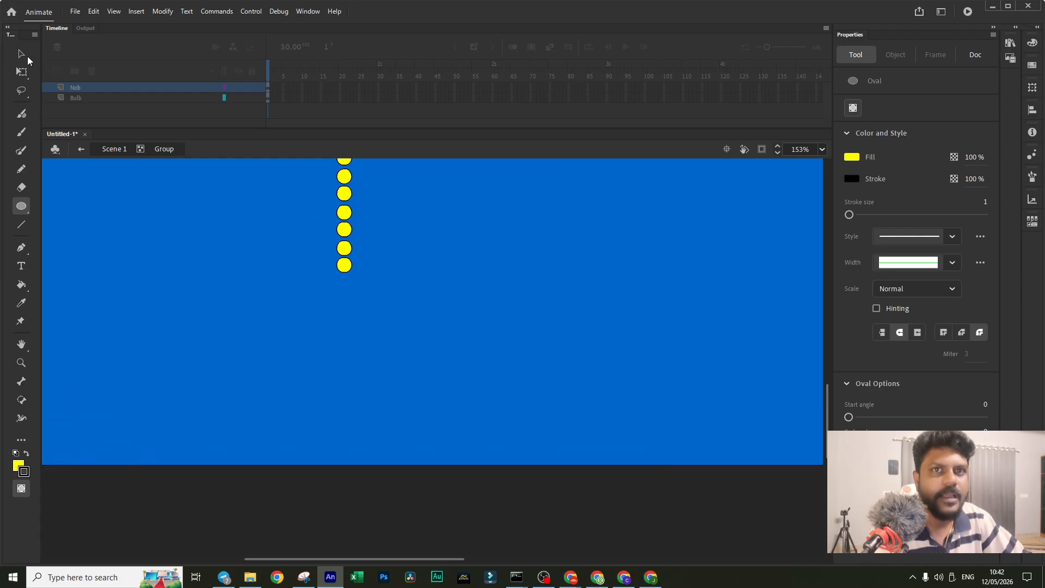
{"action": "left_click", "coordinate": [329, 289]}
{"action": "left_click", "coordinate": [351, 270]}
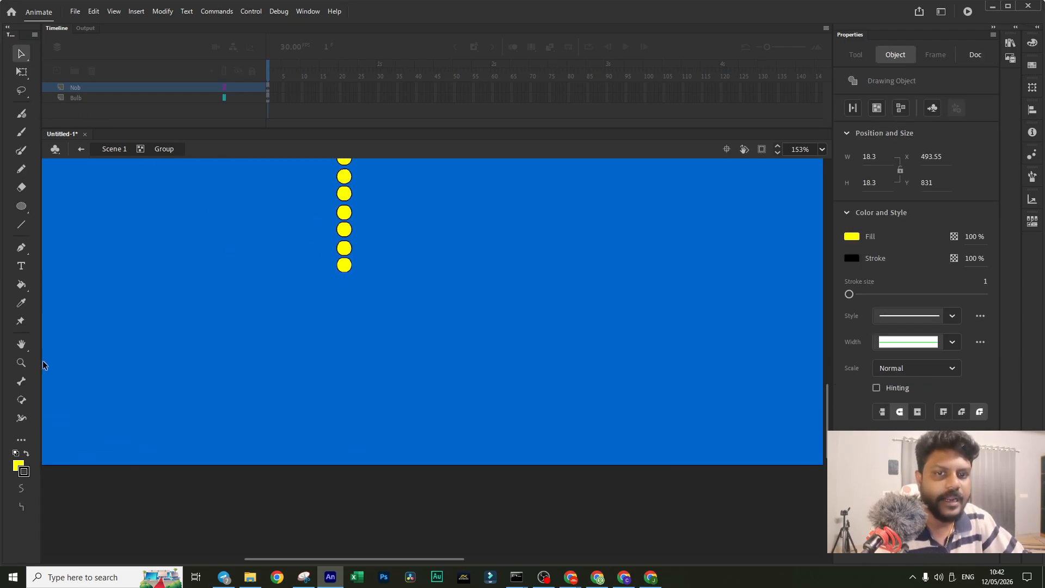
{"action": "left_click", "coordinate": [22, 206]}
{"action": "mouse_move", "coordinate": [328, 276]}
{"action": "left_mouse_down"}
{"action": "mouse_move", "coordinate": [364, 314]}
{"action": "mouse_move", "coordinate": [363, 338]}
{"action": "left_mouse_up"}
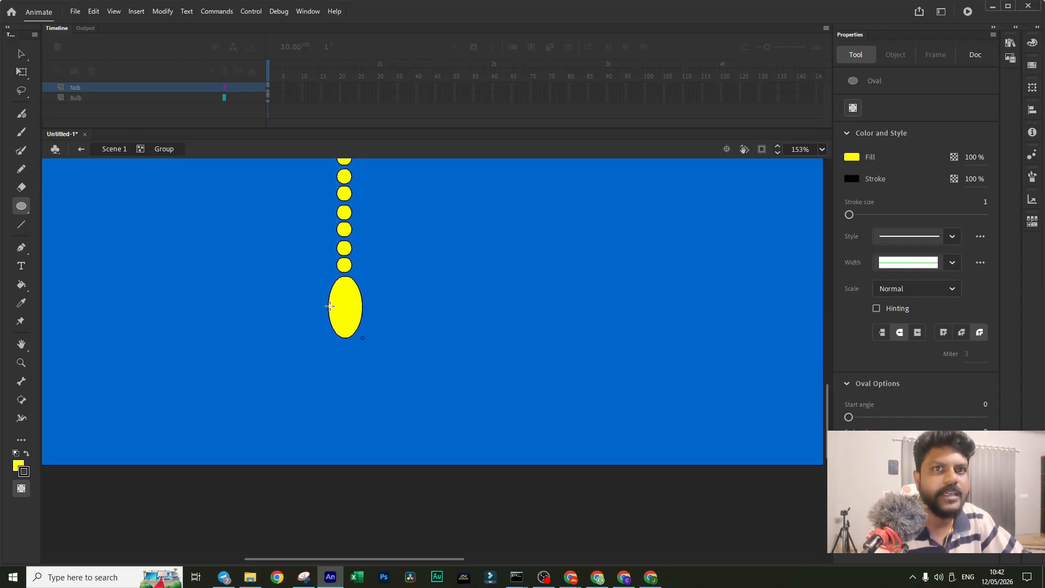
Step: Move the yellow oval slightly up to meet the lowest circle and return to the main scene
{"action": "left_click", "coordinate": [22, 54]}
{"action": "left_click", "coordinate": [351, 301]}
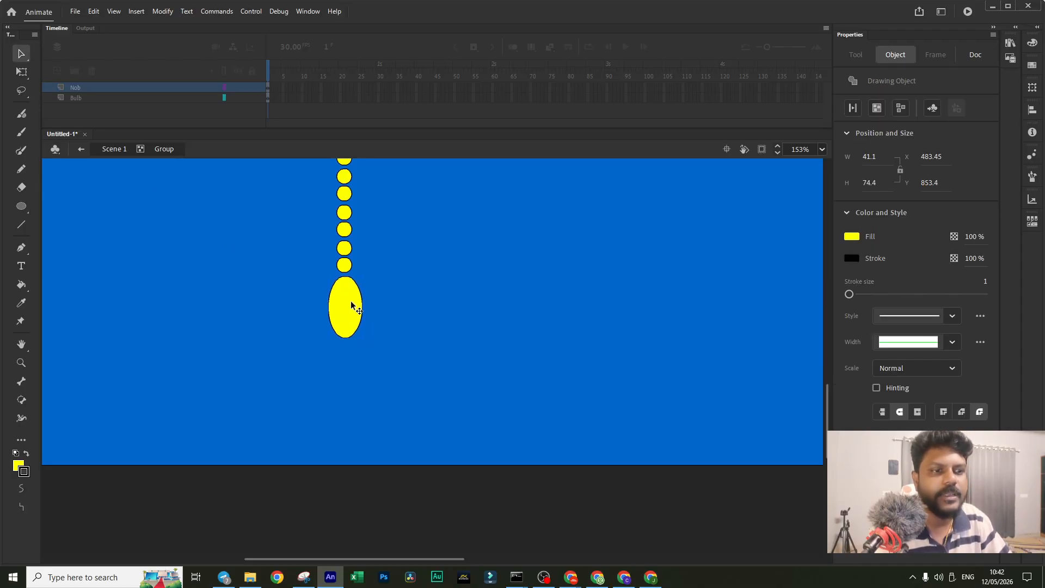
{"action": "left_click_drag", "start_coordinate": [351, 305], "coordinate": [350, 299]}
{"action": "left_click", "coordinate": [504, 294]}
{"action": "scroll", "coordinate": [391, 299], "scroll_direction": "down", "scroll_amount": 5}
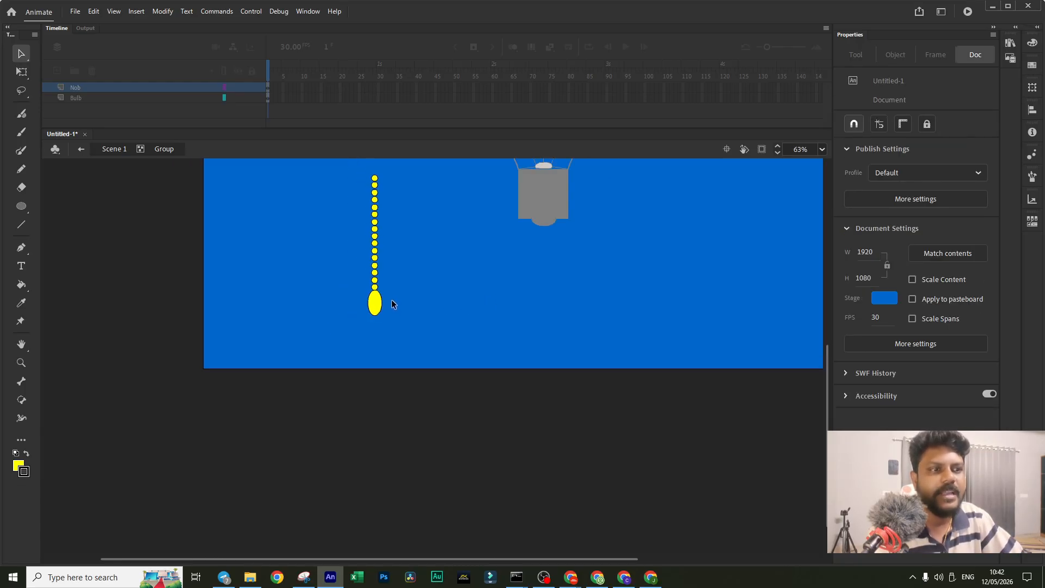
{"action": "double_click", "coordinate": [443, 303]}
{"action": "scroll", "coordinate": [370, 294], "scroll_direction": "up", "scroll_amount": 2}
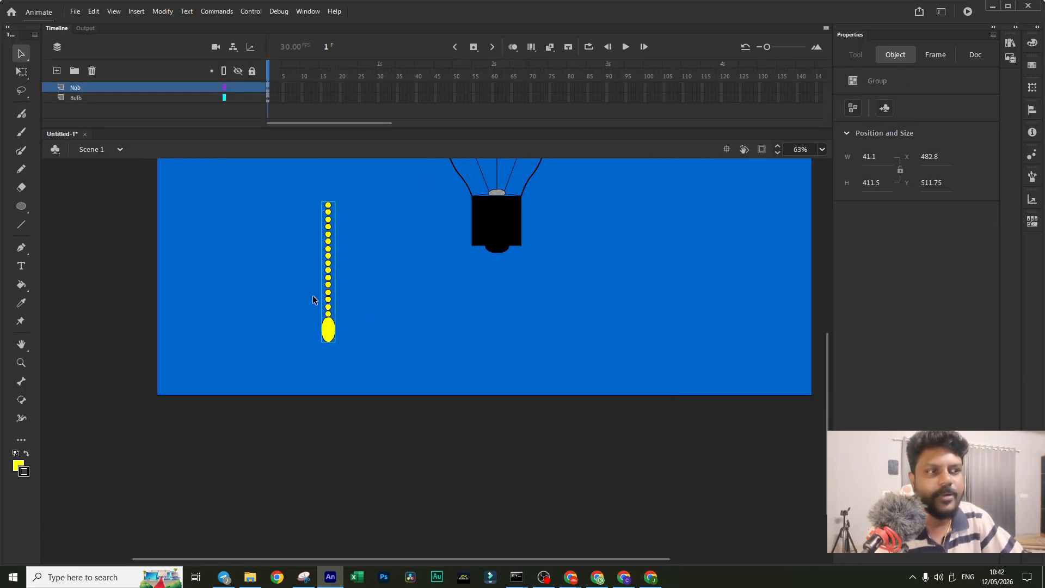
Step: Inside the bulb group, change the square base's fill color to dark teal
{"action": "scroll", "coordinate": [452, 293], "scroll_direction": "up", "scroll_amount": 3}
{"action": "scroll", "coordinate": [451, 293], "scroll_direction": "down", "scroll_amount": 3}
{"action": "left_click", "coordinate": [495, 234]}
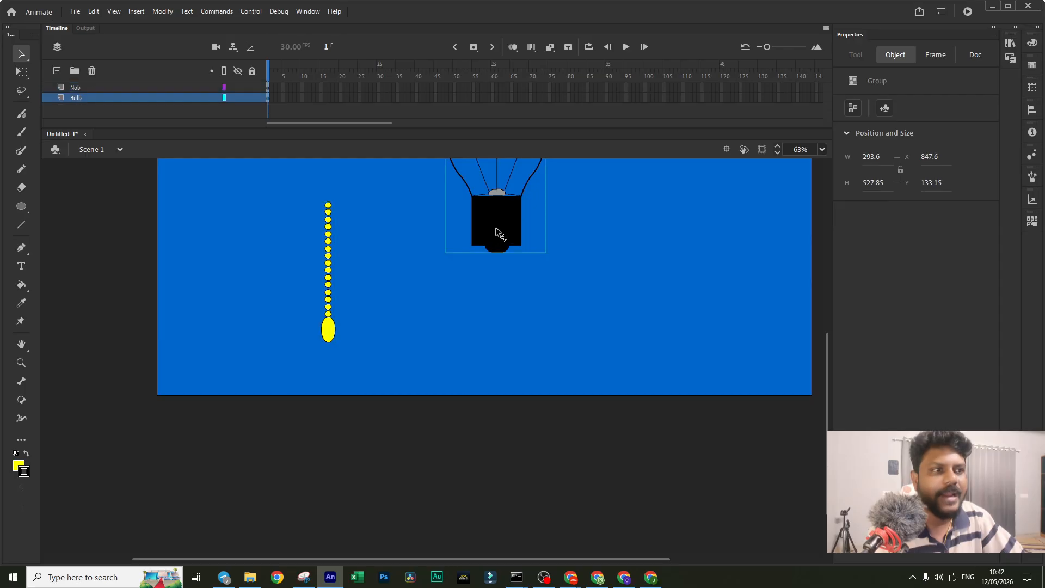
{"action": "double_click", "coordinate": [498, 235]}
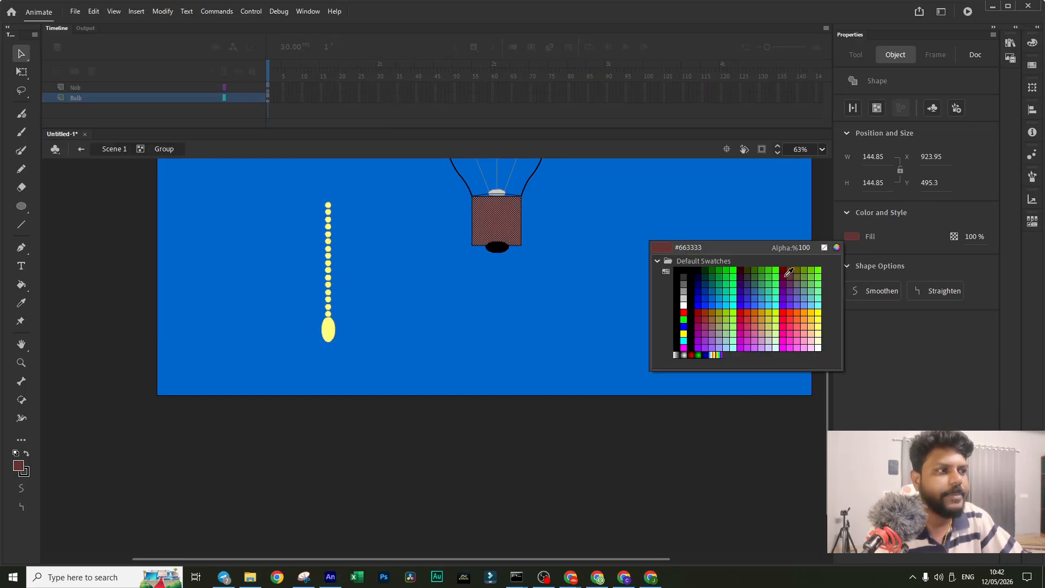
{"action": "left_click", "coordinate": [756, 279]}
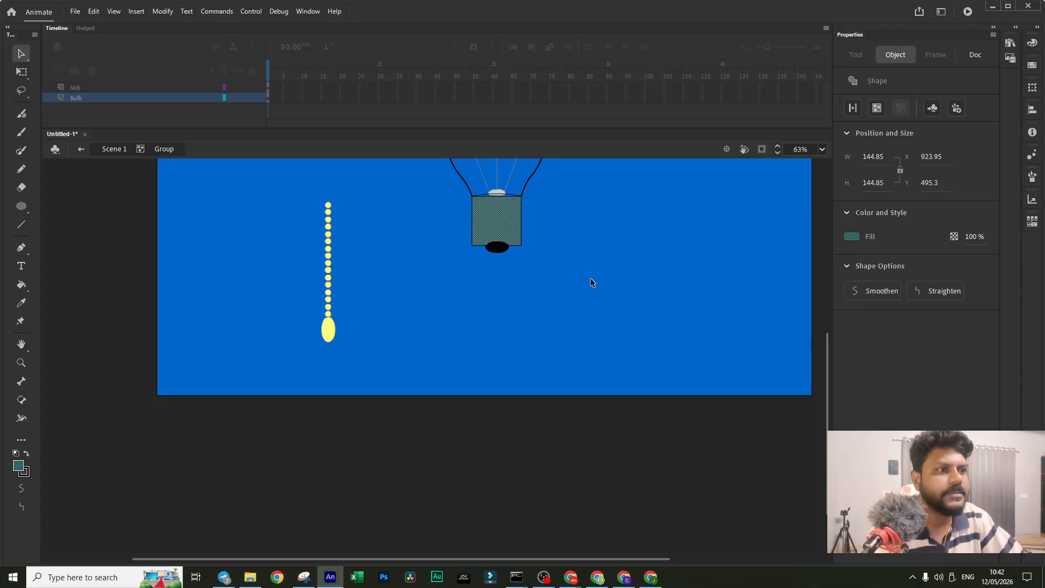
{"action": "left_click", "coordinate": [591, 278]}
Step: Try to bulge the side edges of the bulb's base outward, and undo the bends
{"action": "scroll", "coordinate": [521, 222], "scroll_direction": "up", "scroll_amount": 4}
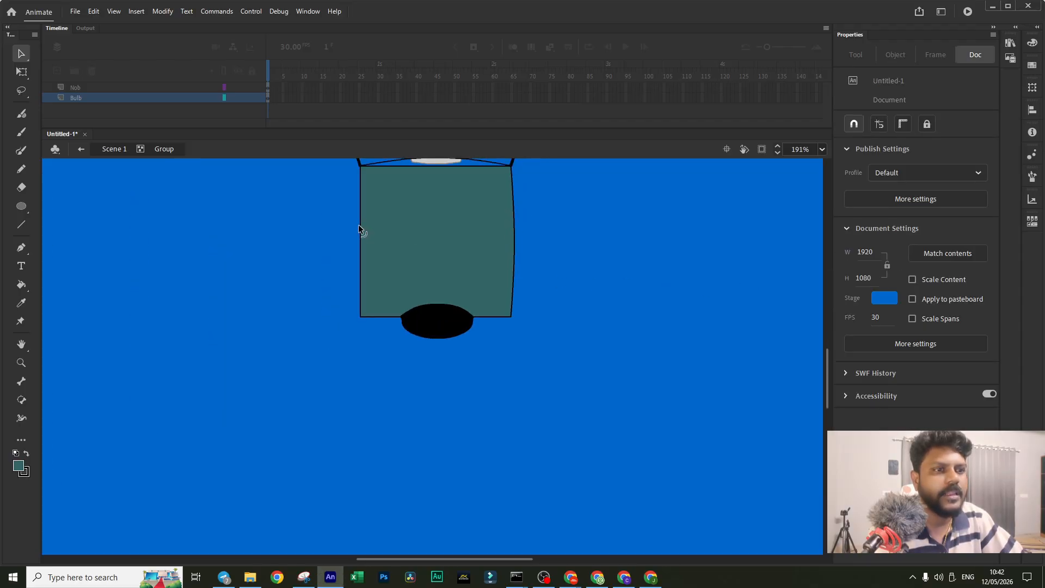
{"action": "left_click_drag", "start_coordinate": [358, 224], "coordinate": [352, 224]}
{"action": "key", "text": "ctrl+z"}
{"action": "key", "text": "ctrl+z"}
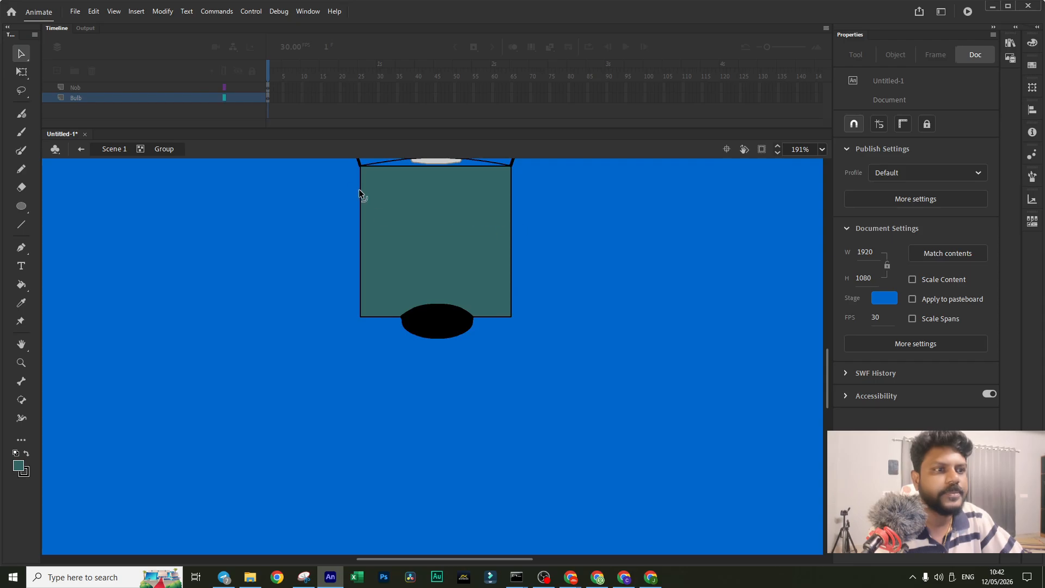
Step: Set the Line tool to a lens-shaped width profile tapering at both ends, with a stroke size of 7
{"action": "left_click", "coordinate": [25, 229]}
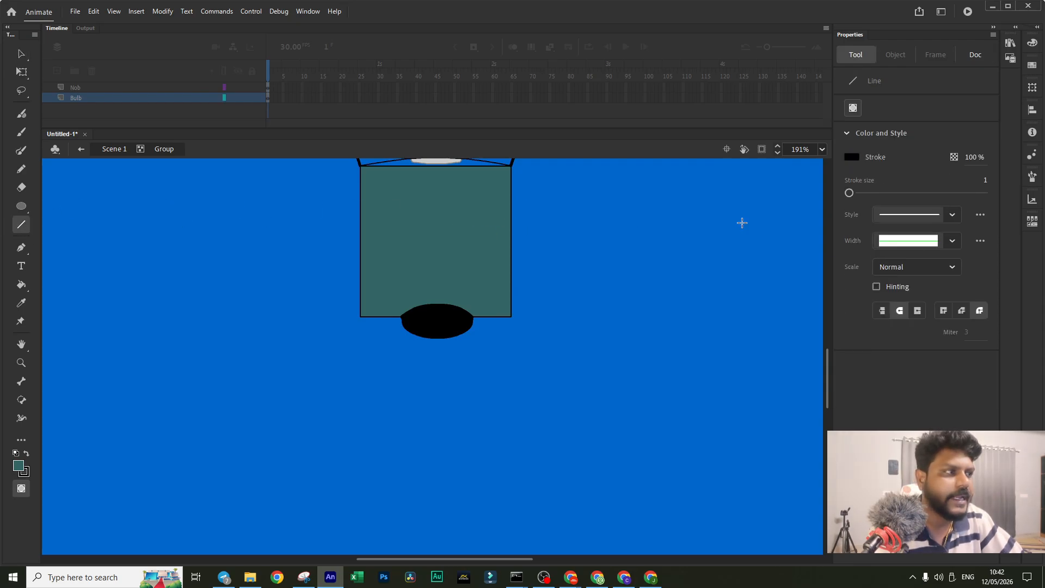
{"action": "left_click", "coordinate": [917, 241]}
{"action": "left_click", "coordinate": [919, 271]}
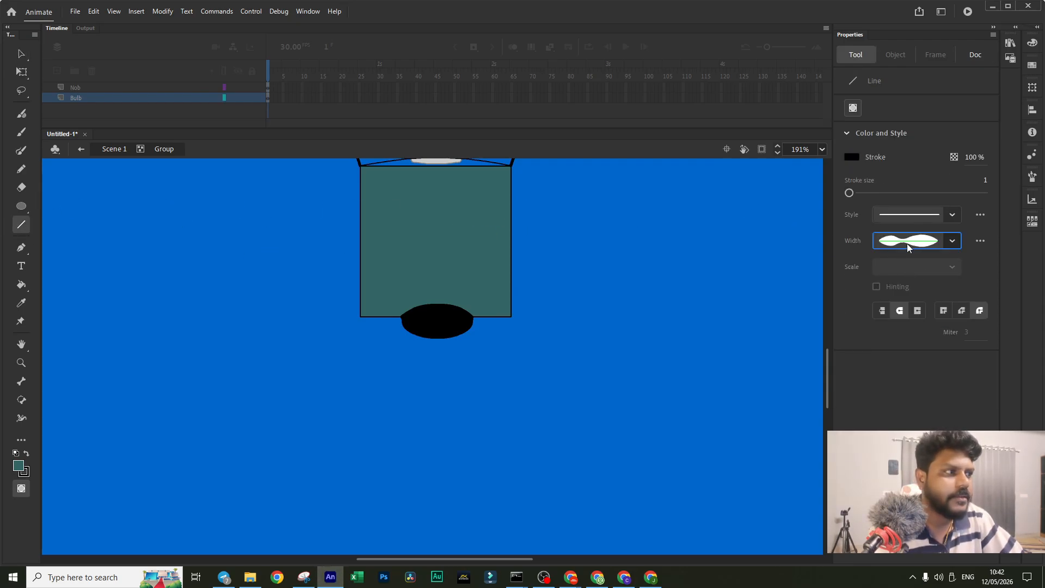
{"action": "left_click", "coordinate": [907, 243]}
{"action": "left_click", "coordinate": [919, 256]}
{"action": "left_click_drag", "start_coordinate": [849, 193], "coordinate": [854, 199]}
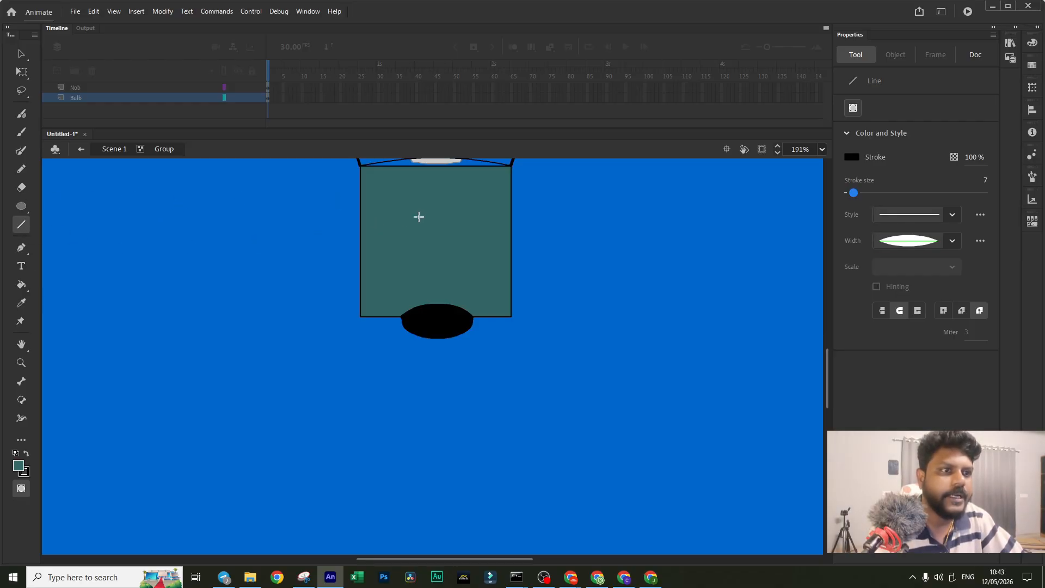
Step: Change the line's stroke color to gray and draw three evenly spaced horizontal thread lines across the bulb's base
{"action": "left_click_drag", "start_coordinate": [361, 206], "coordinate": [509, 200]}
{"action": "key", "text": "ctrl+z"}
{"action": "left_click", "coordinate": [853, 157]}
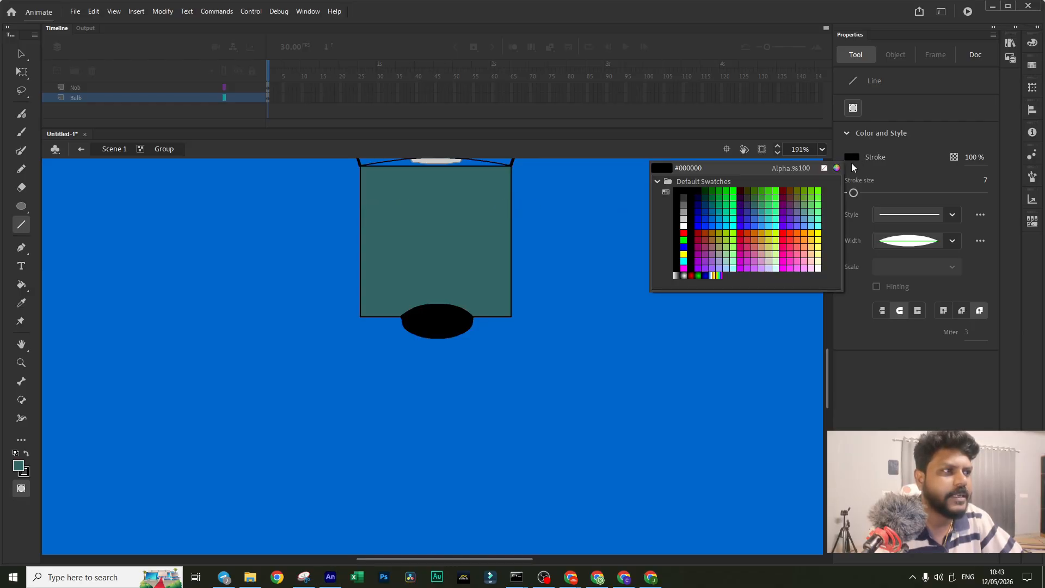
{"action": "left_click", "coordinate": [684, 212]}
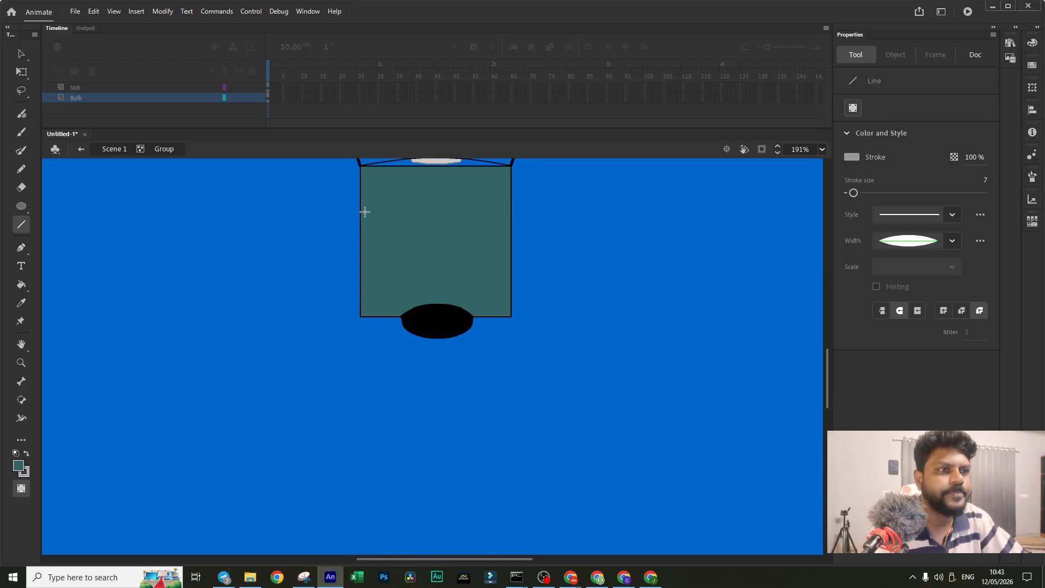
{"action": "left_click_drag", "start_coordinate": [360, 198], "coordinate": [483, 196]}
{"action": "left_click_drag", "start_coordinate": [483, 196], "coordinate": [510, 196]}
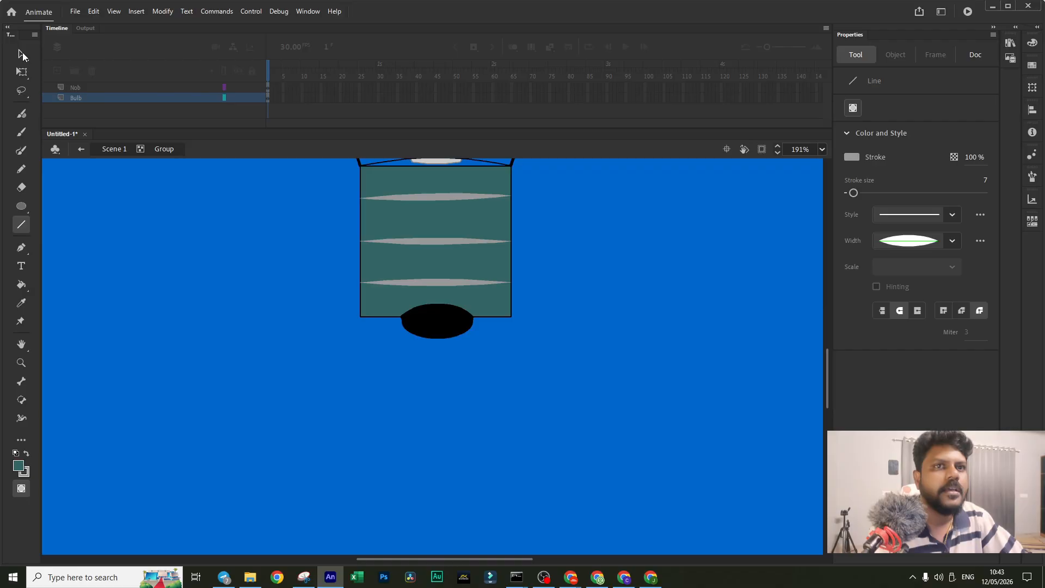
Step: Break apart the gray thread lines and level the top one by lowering its end on the base's side edge
{"action": "key", "text": "v"}
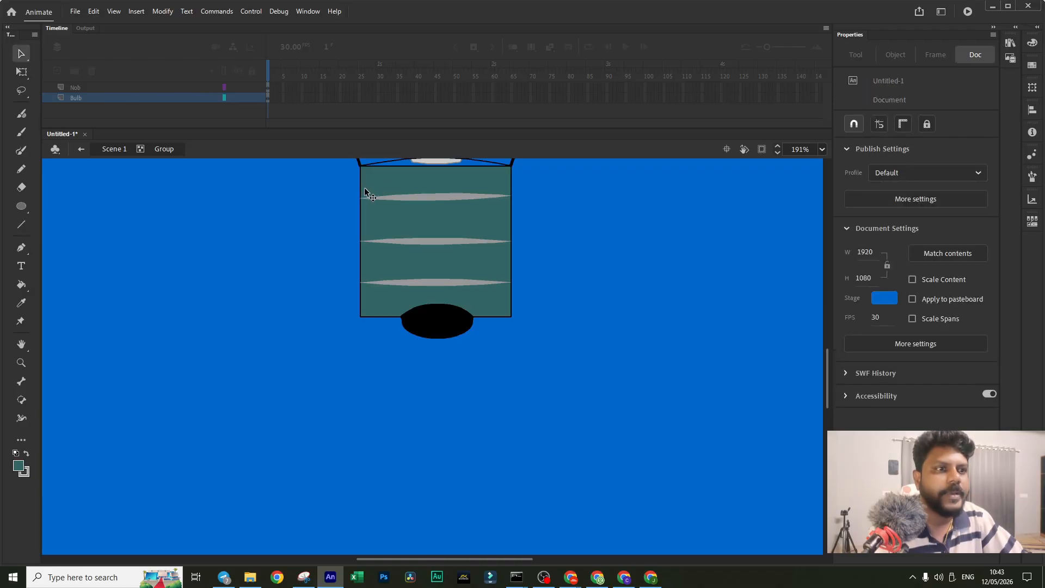
{"action": "scroll", "coordinate": [356, 194], "scroll_direction": "up", "scroll_amount": 4}
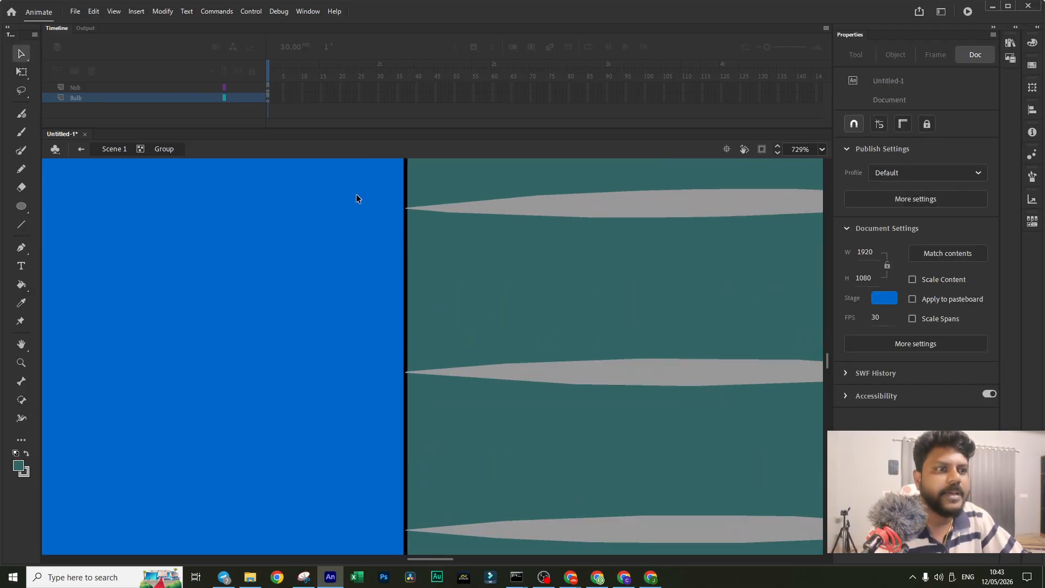
{"action": "scroll", "coordinate": [444, 208], "scroll_direction": "down", "scroll_amount": 5}
{"action": "left_click", "coordinate": [541, 207]}
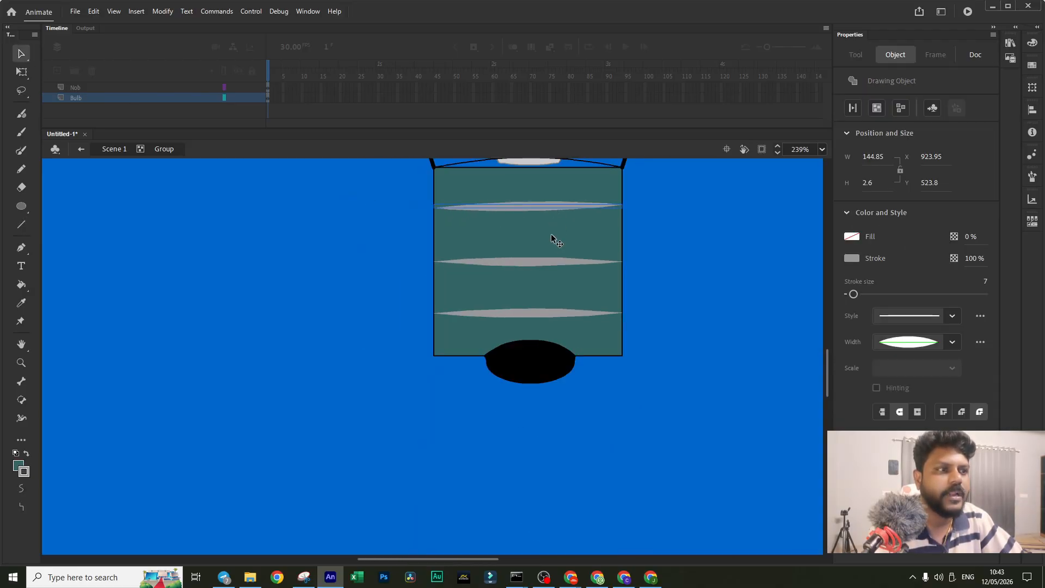
{"action": "left_click", "coordinate": [561, 314]}
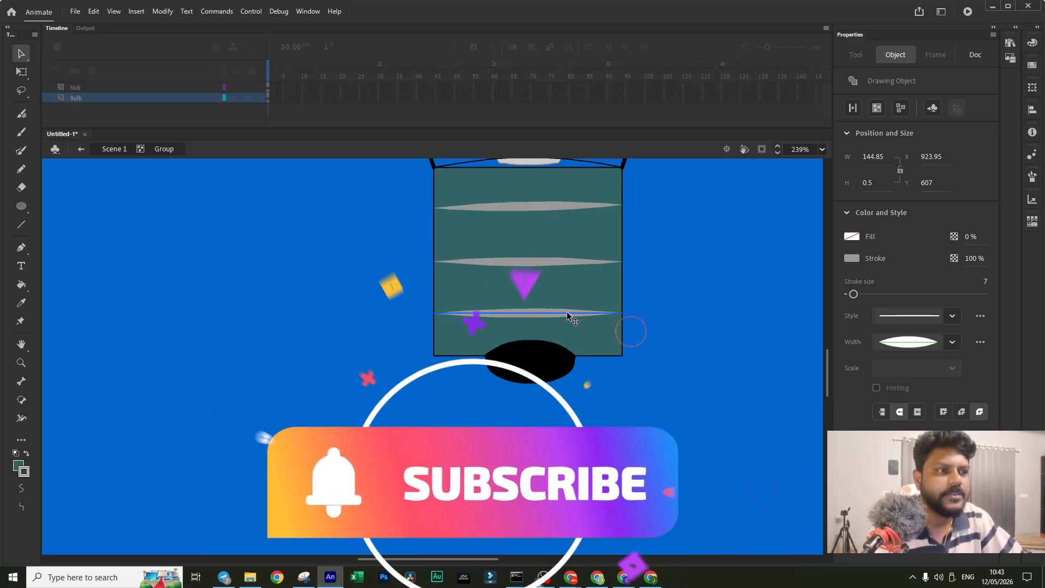
{"action": "left_click", "coordinate": [554, 262]}
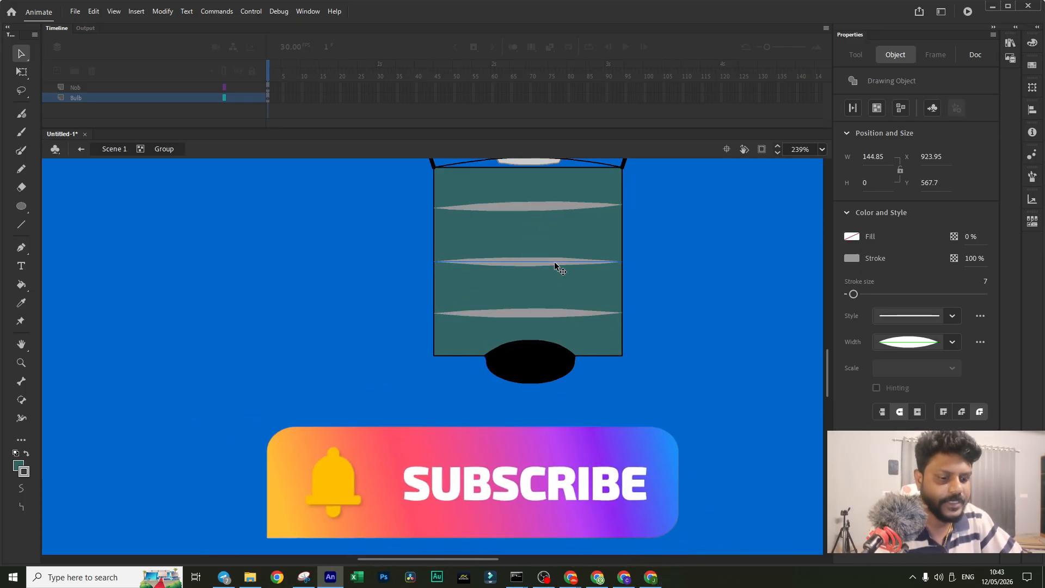
{"action": "left_click", "coordinate": [554, 207]}
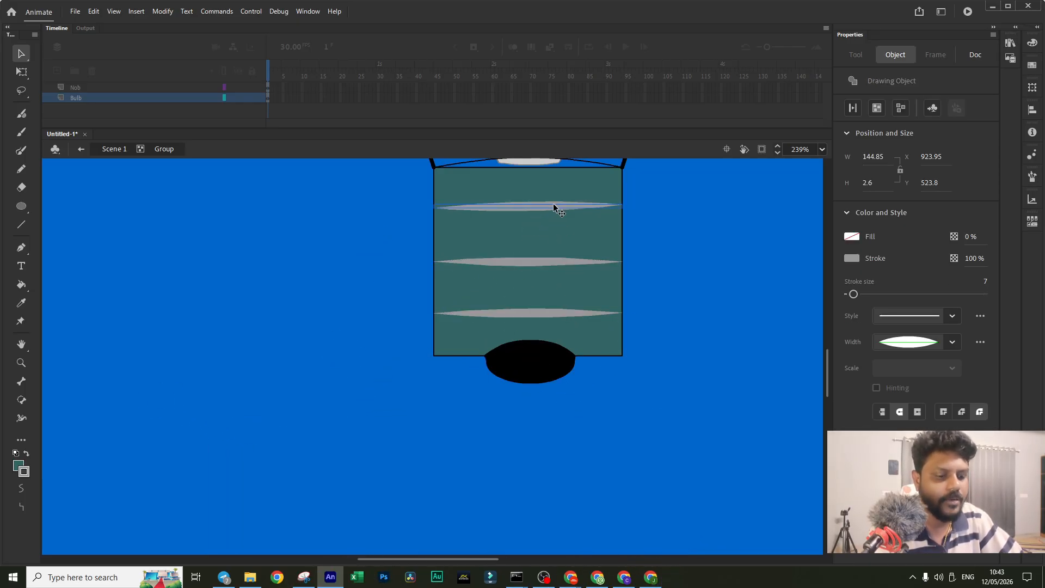
{"action": "key", "text": "ctrl+b"}
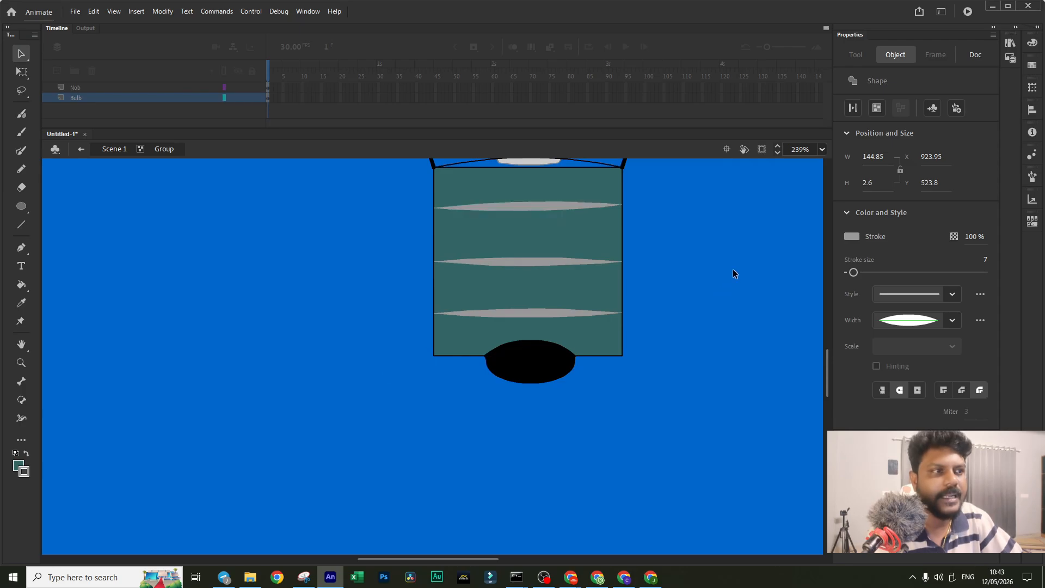
{"action": "left_click", "coordinate": [732, 273]}
{"action": "left_click_drag", "start_coordinate": [622, 201], "coordinate": [624, 205]}
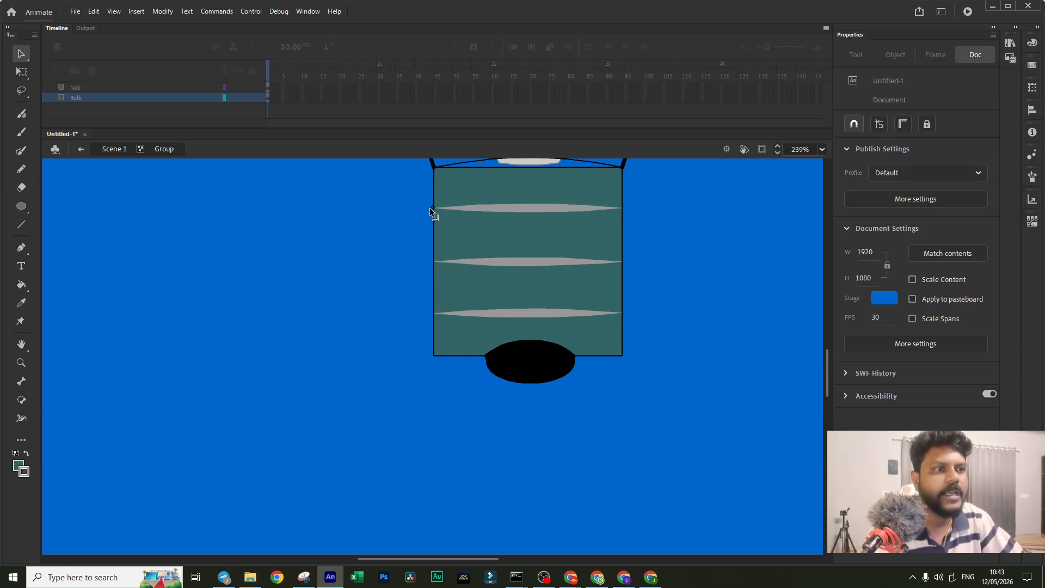
Step: Bend each side segment of the base between the thread lines outward to form rounded screw ridges
{"action": "scroll", "coordinate": [439, 192], "scroll_direction": "up", "scroll_amount": 3}
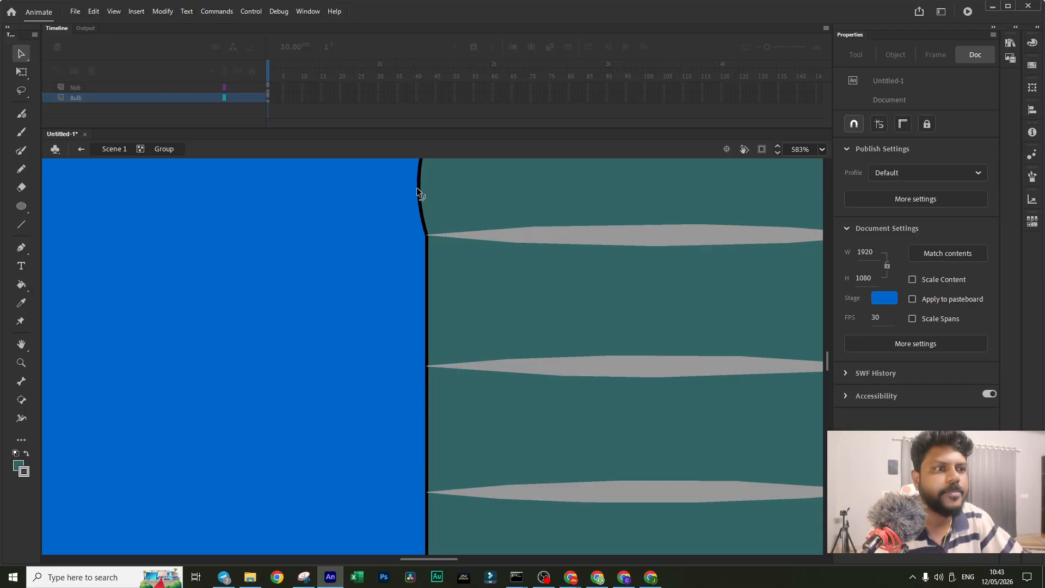
{"action": "scroll", "coordinate": [417, 192], "scroll_direction": "down", "scroll_amount": 2}
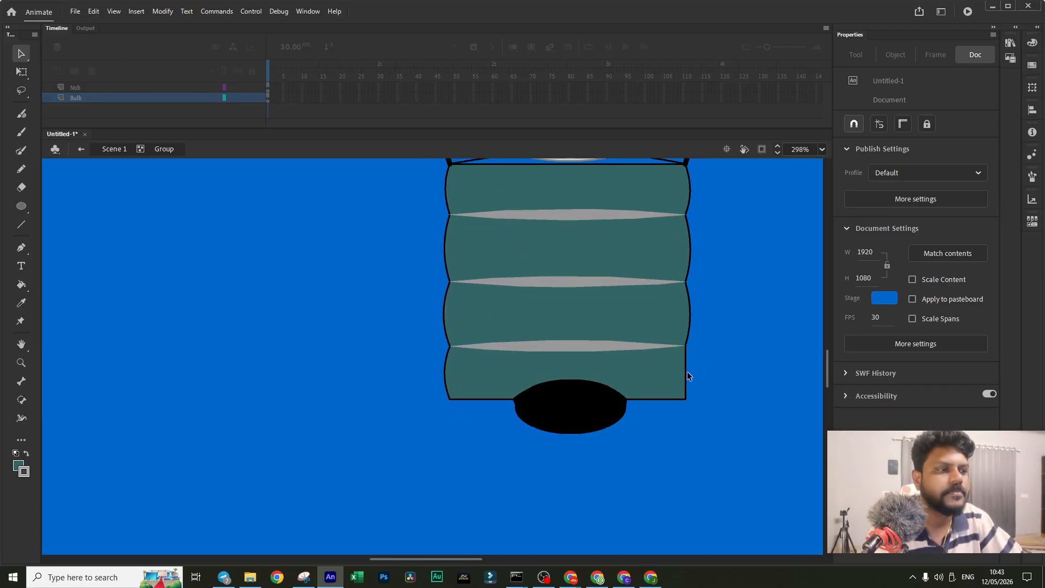
{"action": "left_click_drag", "start_coordinate": [688, 371], "coordinate": [691, 372]}
Step: Bow the base's bottom edges slightly downward and pull the top edge of the black contact down
{"action": "left_click_drag", "start_coordinate": [481, 399], "coordinate": [482, 402]}
{"action": "left_click_drag", "start_coordinate": [660, 399], "coordinate": [660, 402]}
{"action": "left_click_drag", "start_coordinate": [571, 380], "coordinate": [571, 404]}
{"action": "scroll", "coordinate": [462, 360], "scroll_direction": "down", "scroll_amount": 3}
{"action": "scroll", "coordinate": [433, 358], "scroll_direction": "down", "scroll_amount": 3}
{"action": "scroll", "coordinate": [469, 370], "scroll_direction": "up", "scroll_amount": 2}
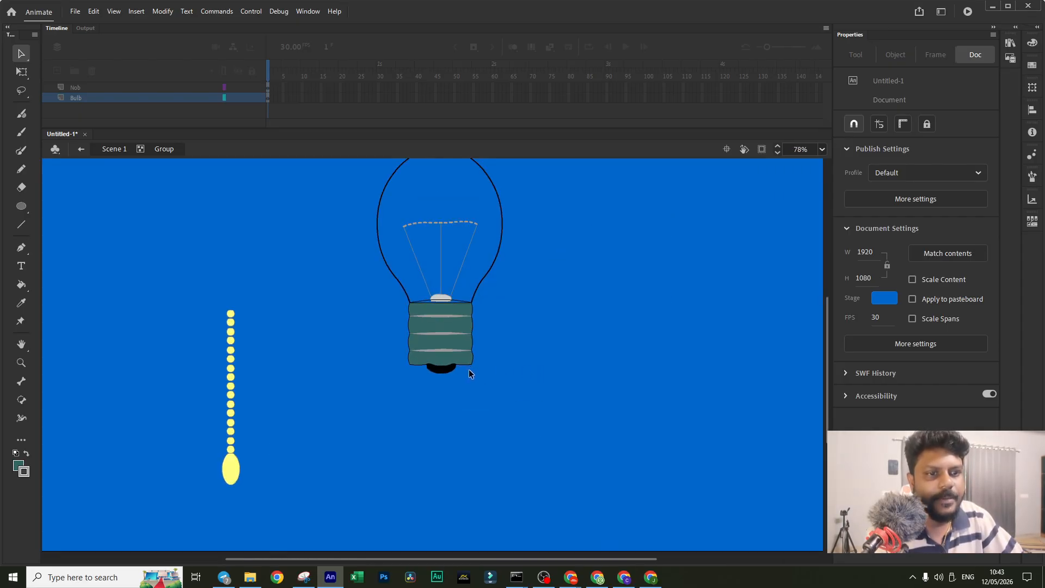
Step: Return to the main scene and move the beaded chain over the bulb's center, to about X 980, Y 505
{"action": "scroll", "coordinate": [469, 370], "scroll_direction": "down", "scroll_amount": 1}
{"action": "left_click_drag", "start_coordinate": [257, 346], "coordinate": [344, 470]}
{"action": "double_click", "coordinate": [407, 442]}
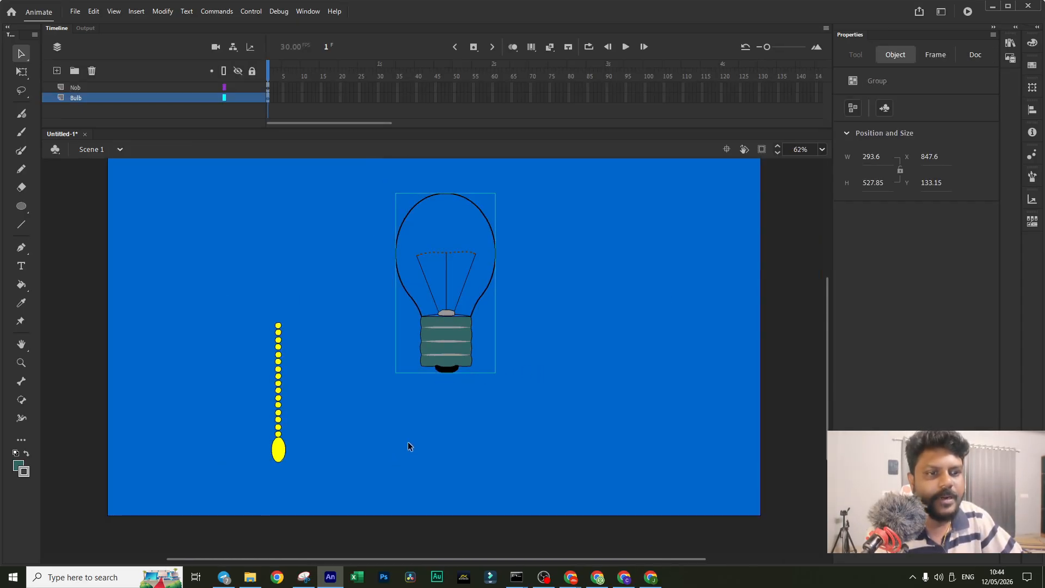
{"action": "left_click_drag", "start_coordinate": [215, 320], "coordinate": [355, 476]}
{"action": "left_click_drag", "start_coordinate": [277, 460], "coordinate": [444, 451]}
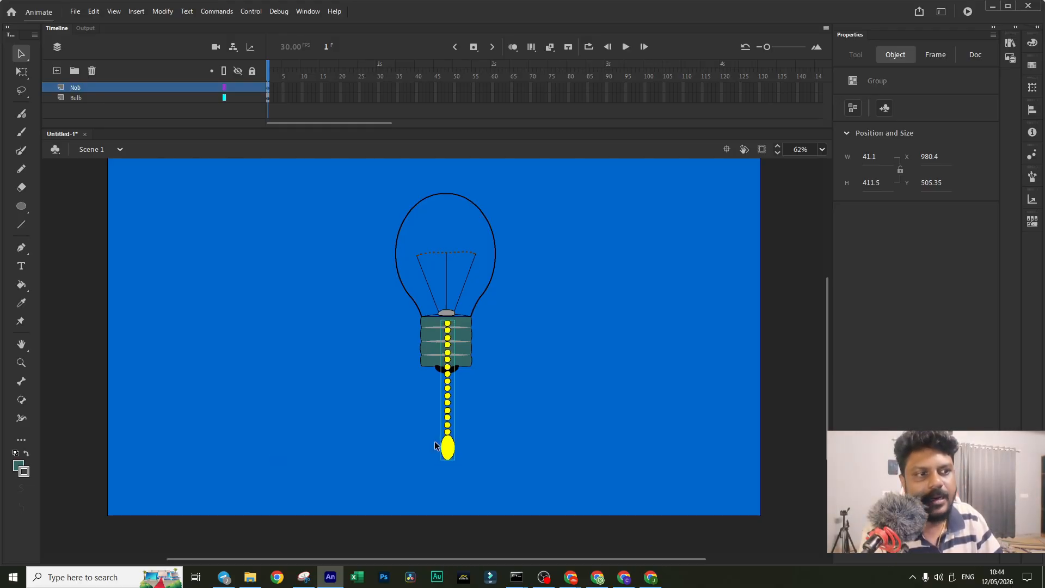
Step: Move the Nob layer below the Bulb layer so the upper part of the chain sits behind the base
{"action": "left_click", "coordinate": [530, 369]}
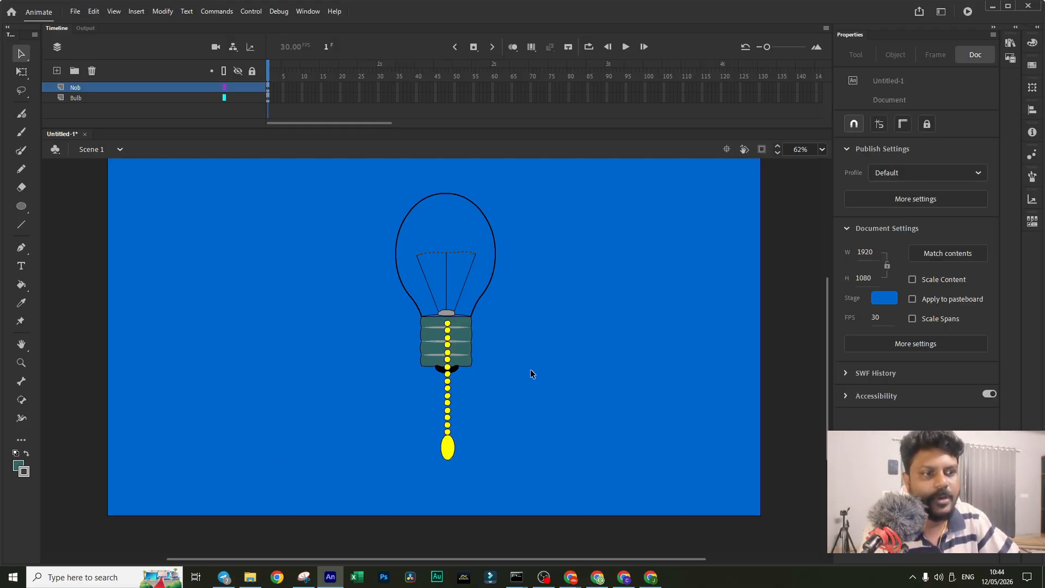
{"action": "left_click", "coordinate": [84, 87]}
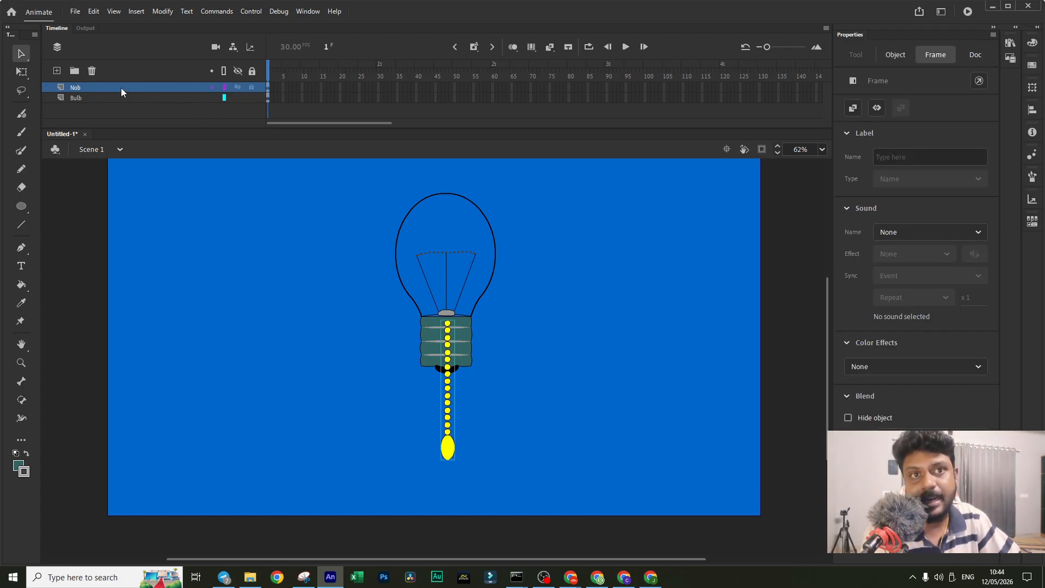
{"action": "left_click_drag", "start_coordinate": [121, 87], "coordinate": [119, 102]}
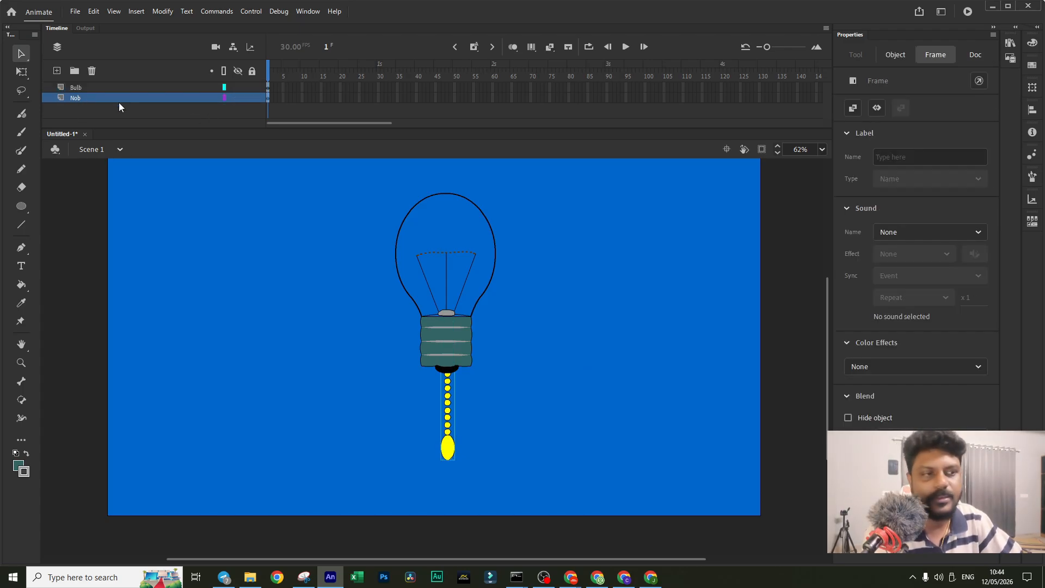
{"action": "left_click", "coordinate": [601, 424]}
{"action": "scroll", "coordinate": [548, 306], "scroll_direction": "down", "scroll_amount": 4}
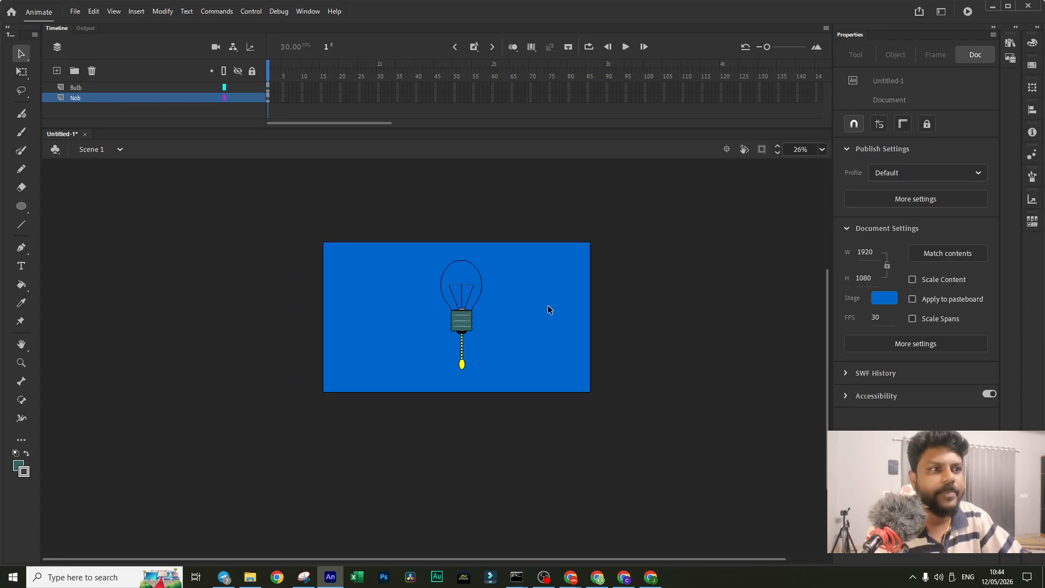
{"action": "scroll", "coordinate": [547, 306], "scroll_direction": "up", "scroll_amount": 3}
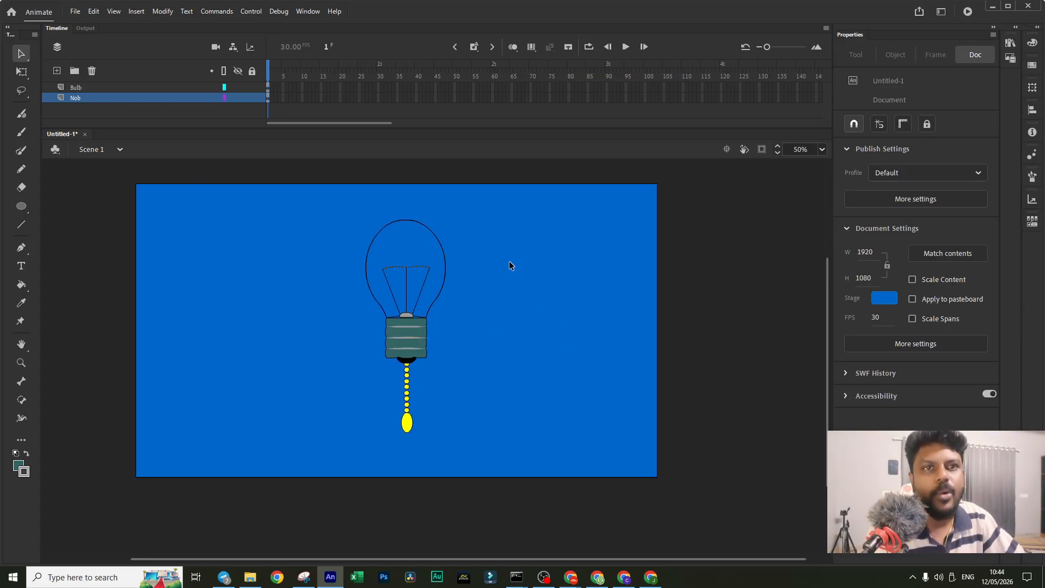
Step: Add a new layer named Han above the Bulb layer
{"action": "left_click", "coordinate": [79, 88]}
{"action": "left_click", "coordinate": [57, 70]}
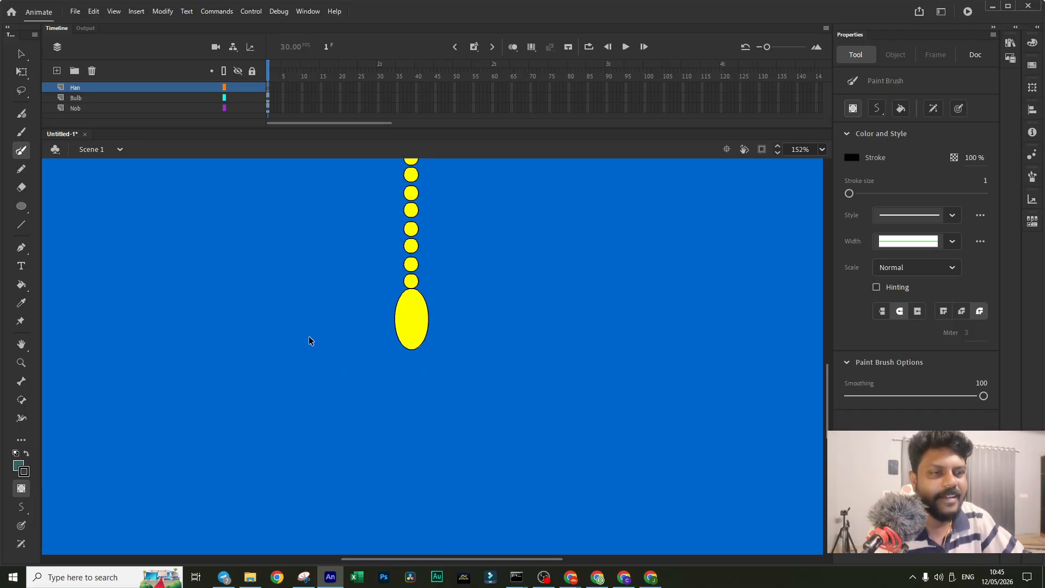
{"action": "scroll", "coordinate": [310, 345], "scroll_direction": "down", "scroll_amount": 1}
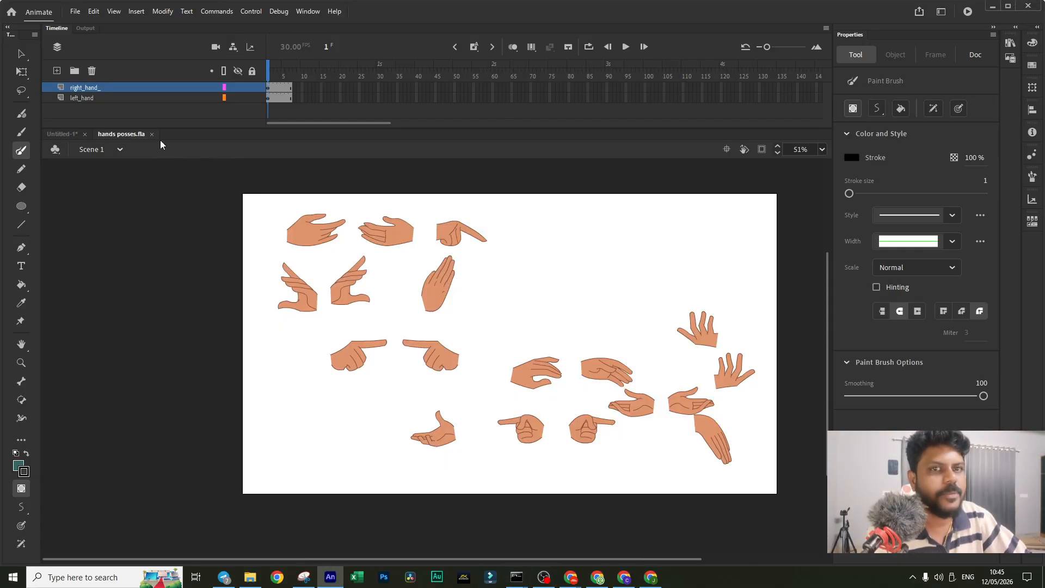
Step: Copy the tilted open hand with raised thumb from hands posses.fla and paste it into frame 1 of the Han layer
{"action": "left_click", "coordinate": [62, 134]}
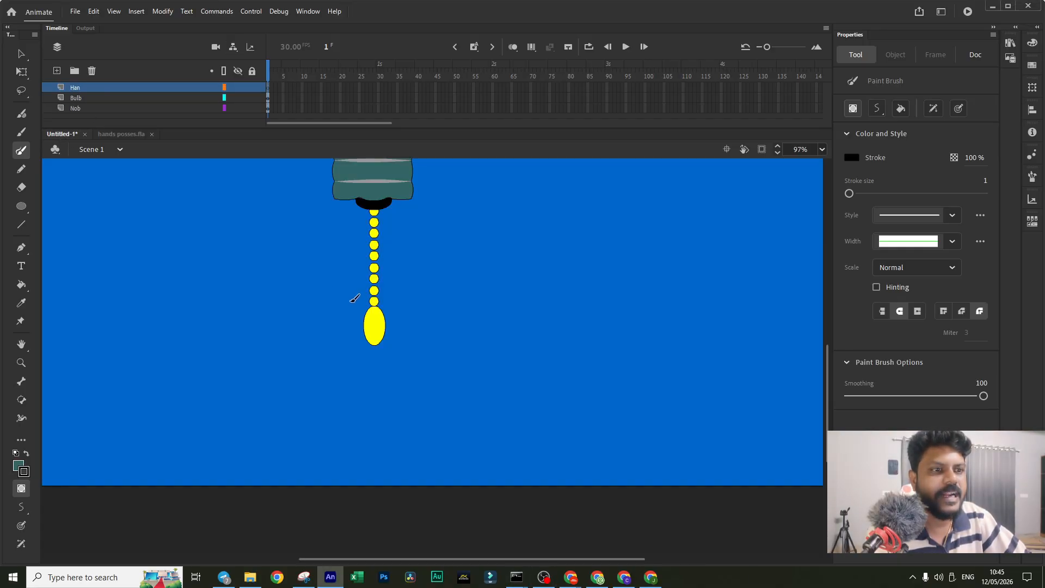
{"action": "left_click", "coordinate": [104, 135]}
{"action": "left_click_drag", "start_coordinate": [444, 433], "coordinate": [326, 289]}
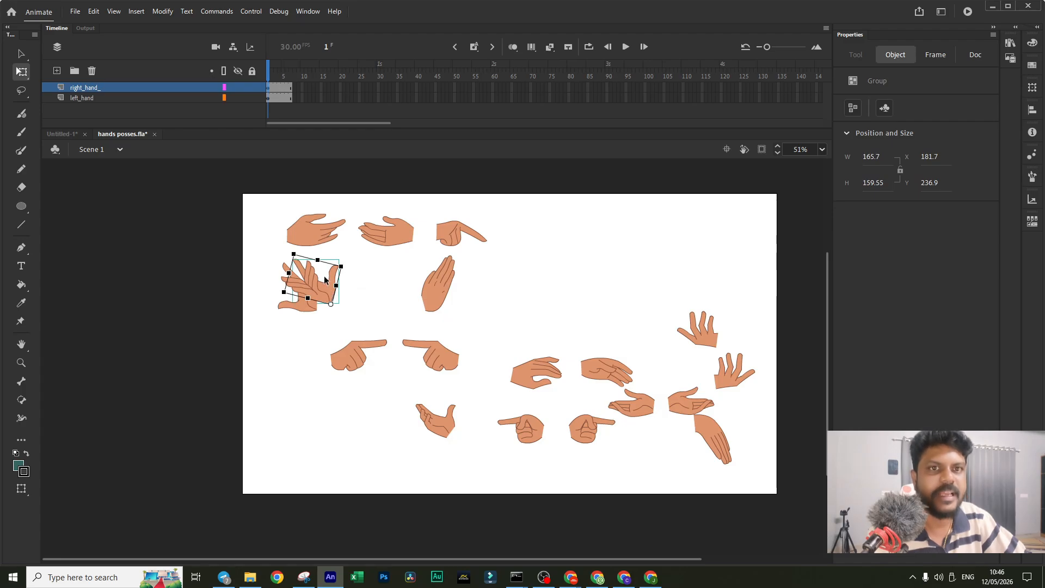
{"action": "left_click", "coordinate": [54, 134]}
{"action": "left_click", "coordinate": [268, 93]}
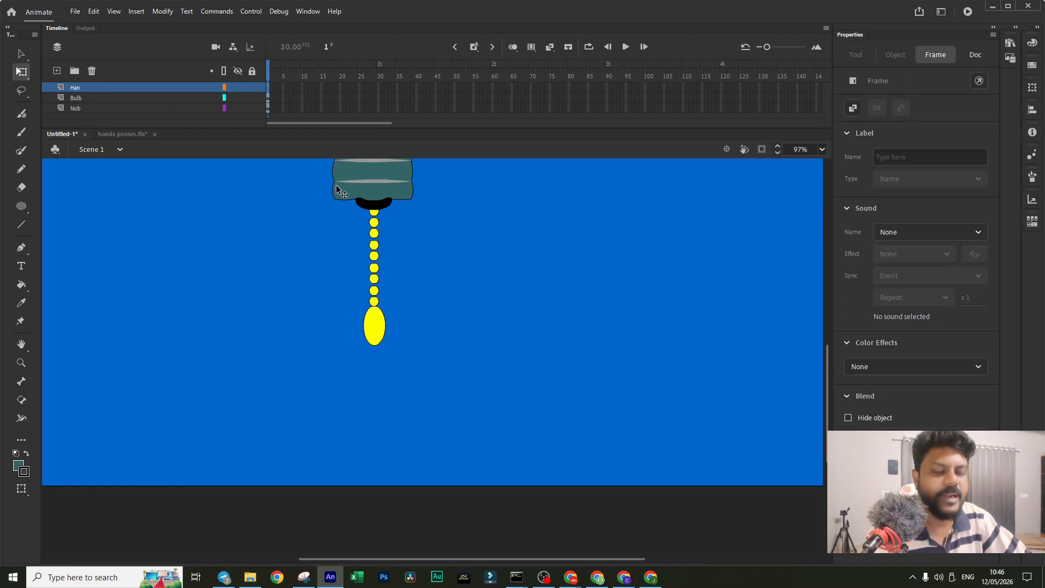
{"action": "key", "text": "ctrl+v"}
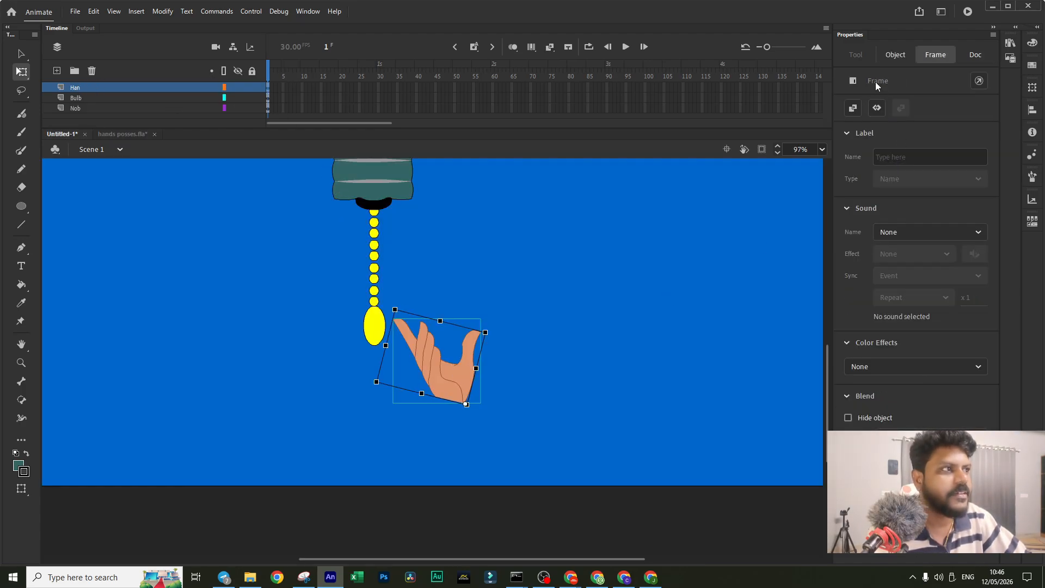
Step: Move the hand behind the yellow pull at the chain's end, with the Han layer below the Nob layer
{"action": "left_click", "coordinate": [456, 376]}
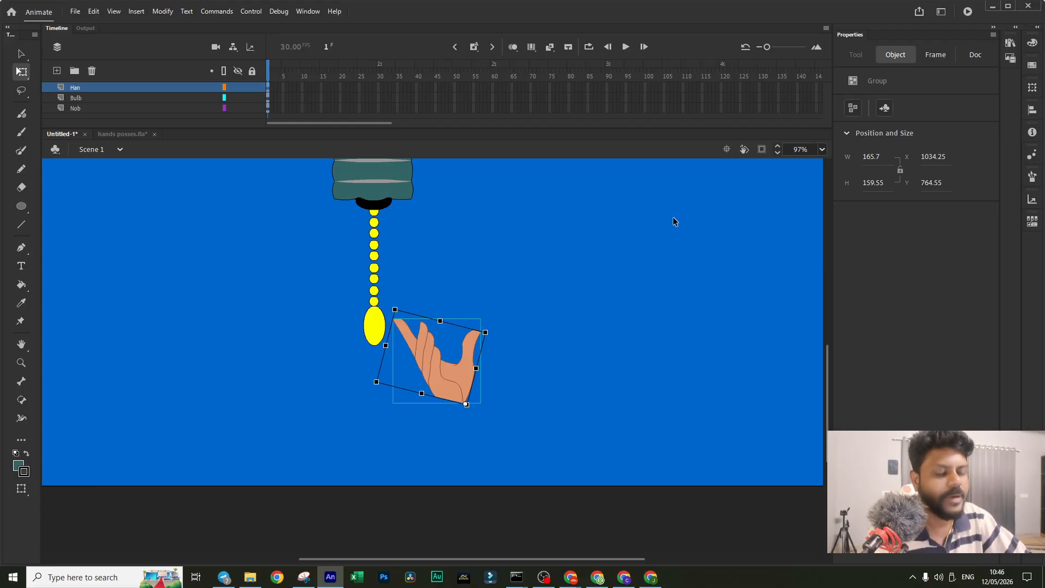
{"action": "left_click_drag", "start_coordinate": [441, 381], "coordinate": [373, 381]}
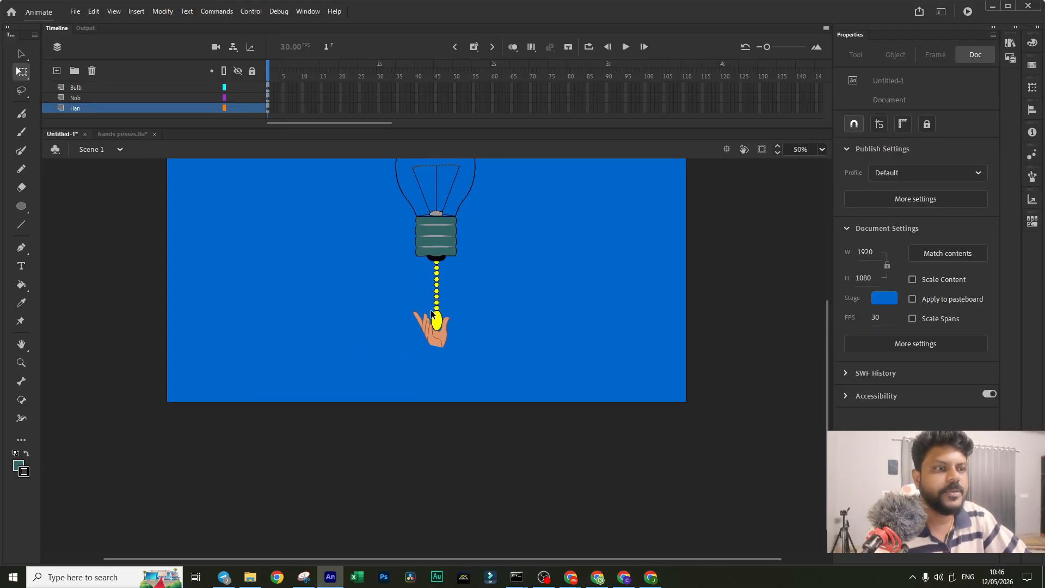
{"action": "scroll", "coordinate": [431, 314], "scroll_direction": "down", "scroll_amount": 1}
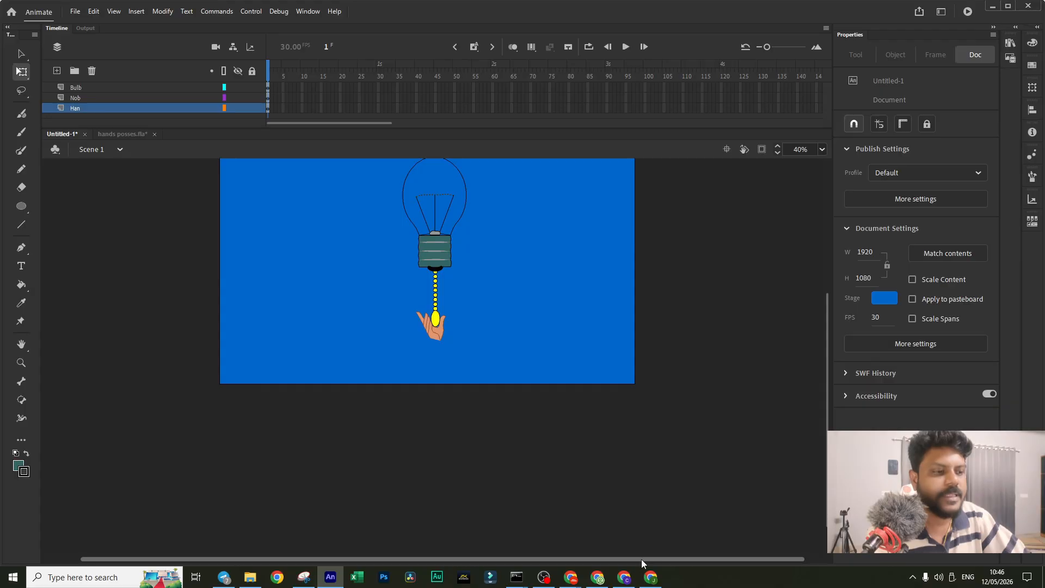
{"action": "left_click_drag", "start_coordinate": [642, 560], "coordinate": [712, 565]}
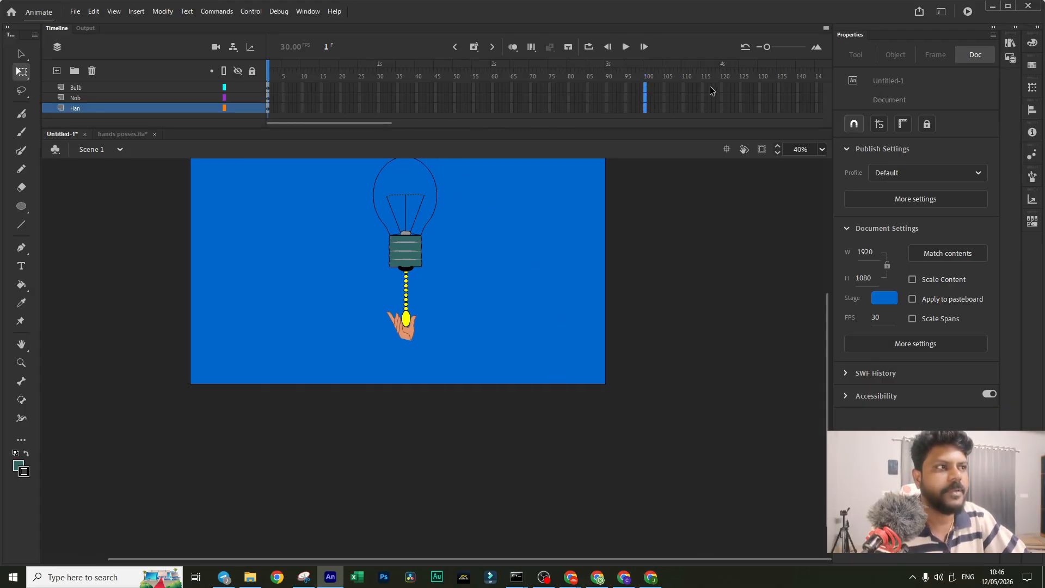
Step: Extend the Bulb, Nob and Han layers to frame 120 and return the playhead to frame 1
{"action": "left_click_drag", "start_coordinate": [721, 87], "coordinate": [722, 108]}
{"action": "key", "text": "F5"}
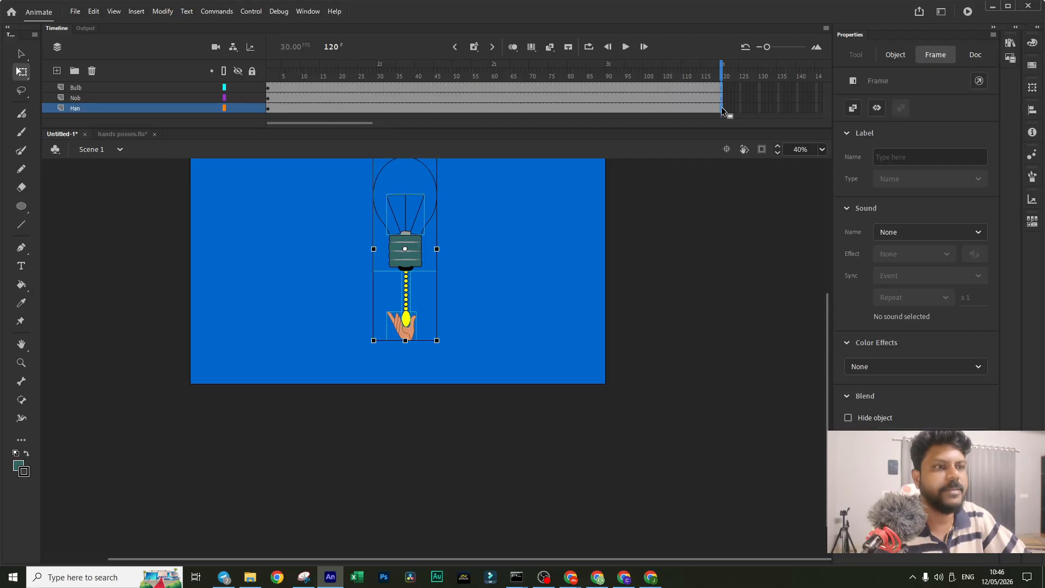
{"action": "left_click_drag", "start_coordinate": [726, 76], "coordinate": [206, 66]}
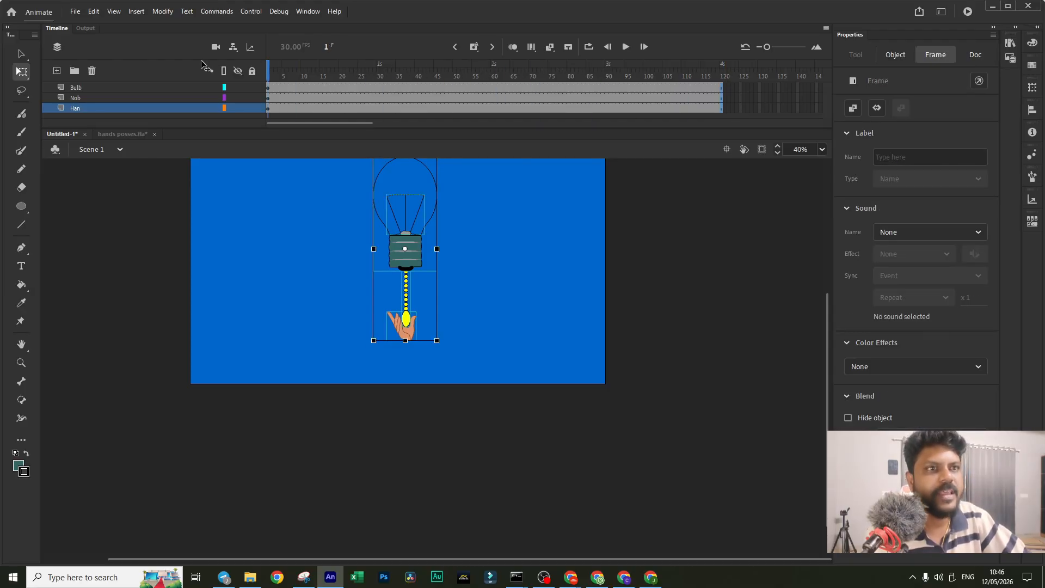
{"action": "left_click", "coordinate": [787, 291]}
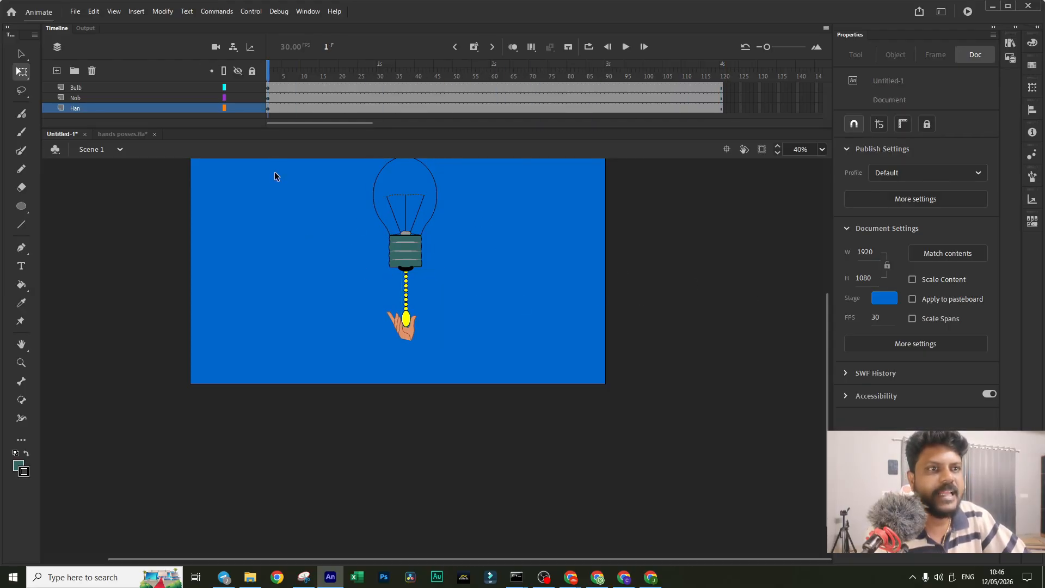
Step: Convert the hand on the Han layer and the beaded chain on the Nob layer into separate graphic symbols
{"action": "left_click", "coordinate": [267, 112]}
{"action": "left_click", "coordinate": [776, 48]}
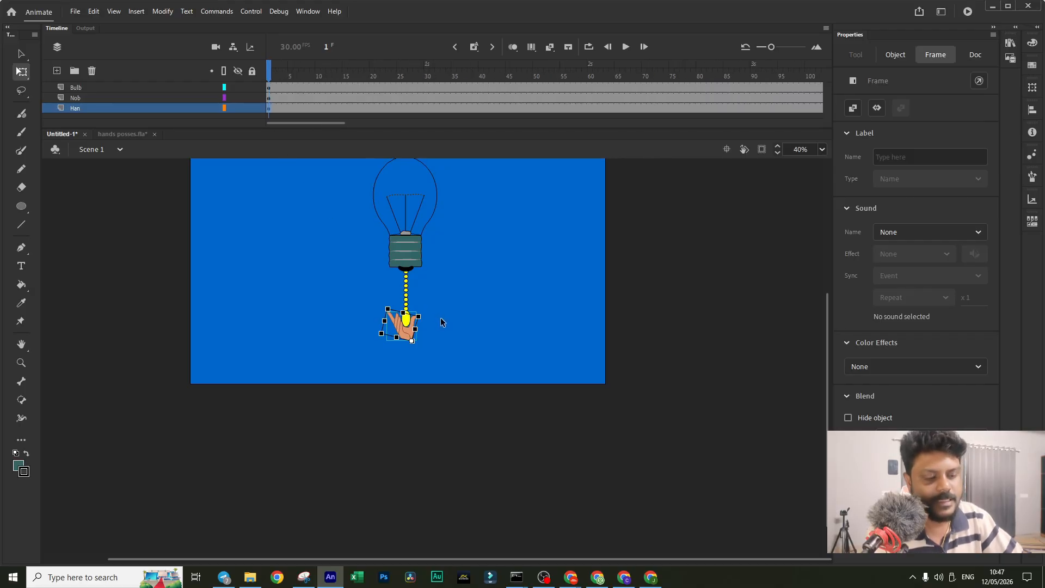
{"action": "key", "text": "F8"}
{"action": "key", "text": "Return"}
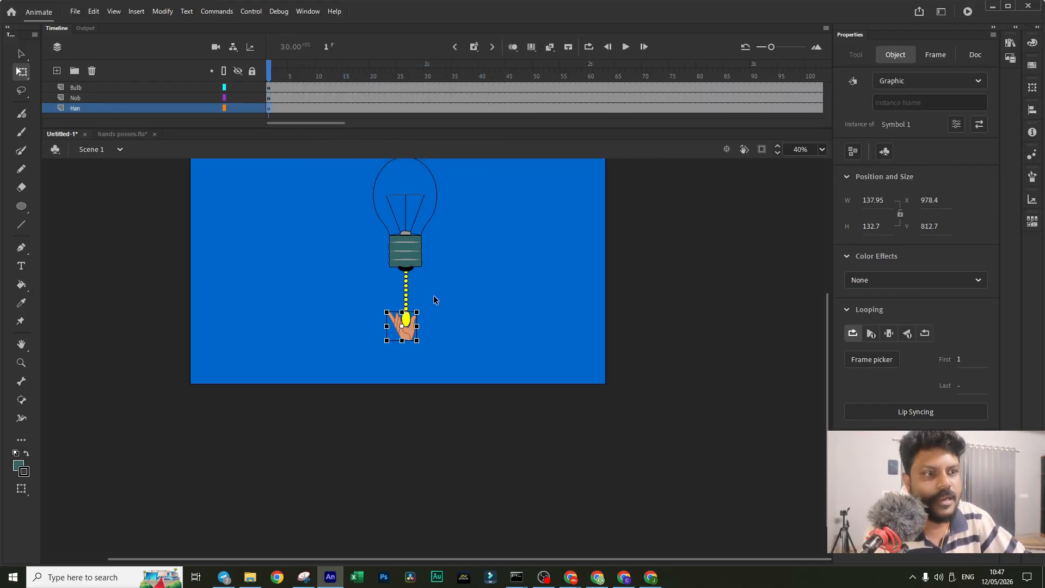
{"action": "left_click", "coordinate": [406, 286]}
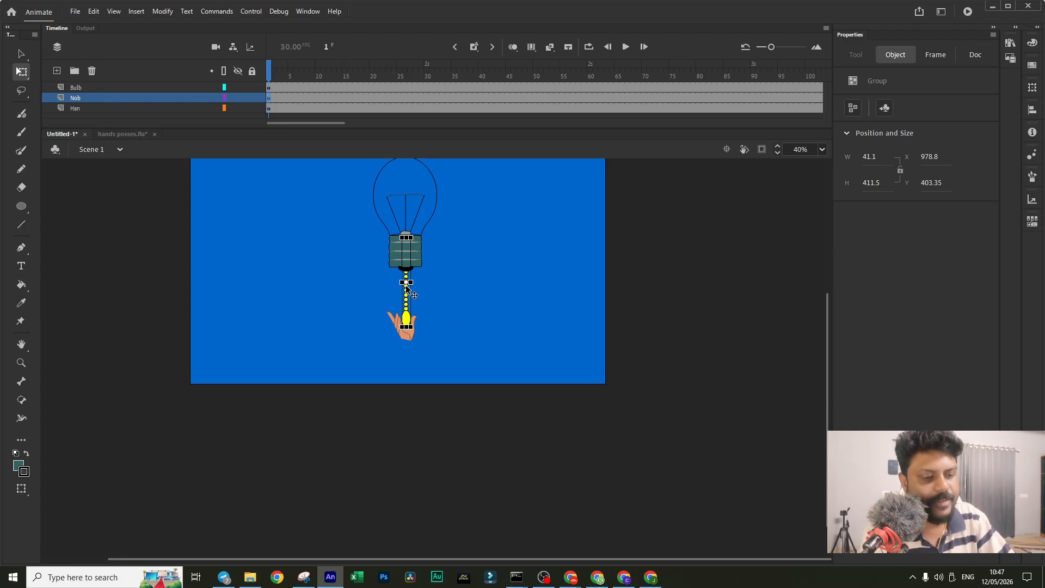
{"action": "key", "text": "F8"}
{"action": "key", "text": "Return"}
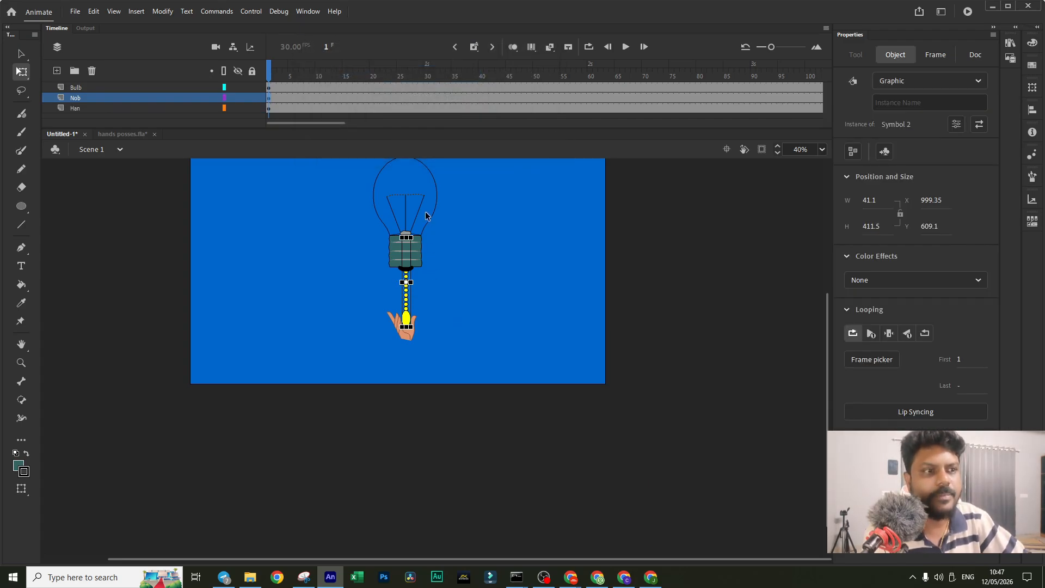
Step: Try to convert all the artwork on the Bulb layer's first frame into a graphic symbol
{"action": "left_click", "coordinate": [269, 88]}
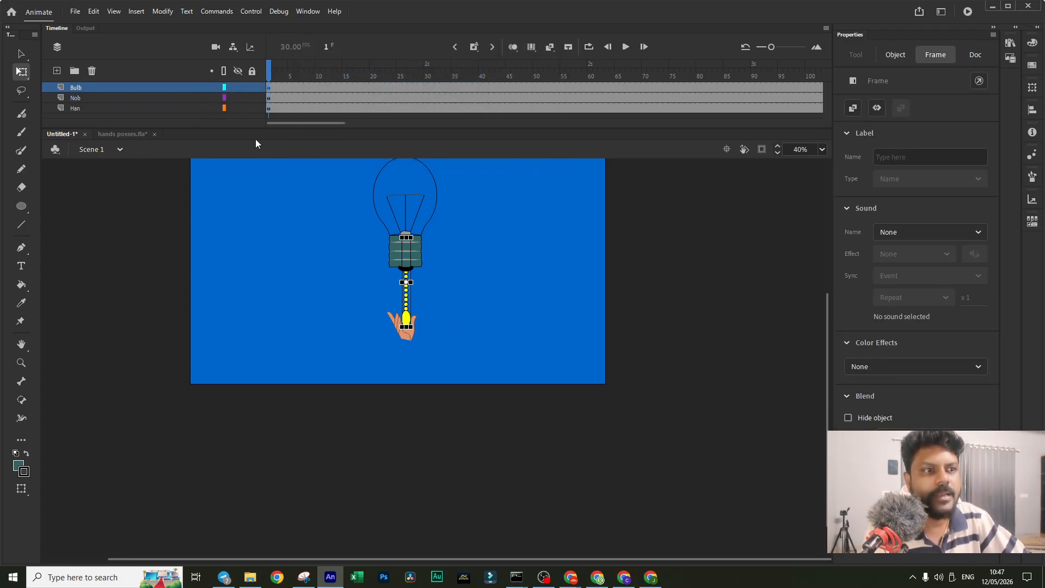
{"action": "key", "text": "F8"}
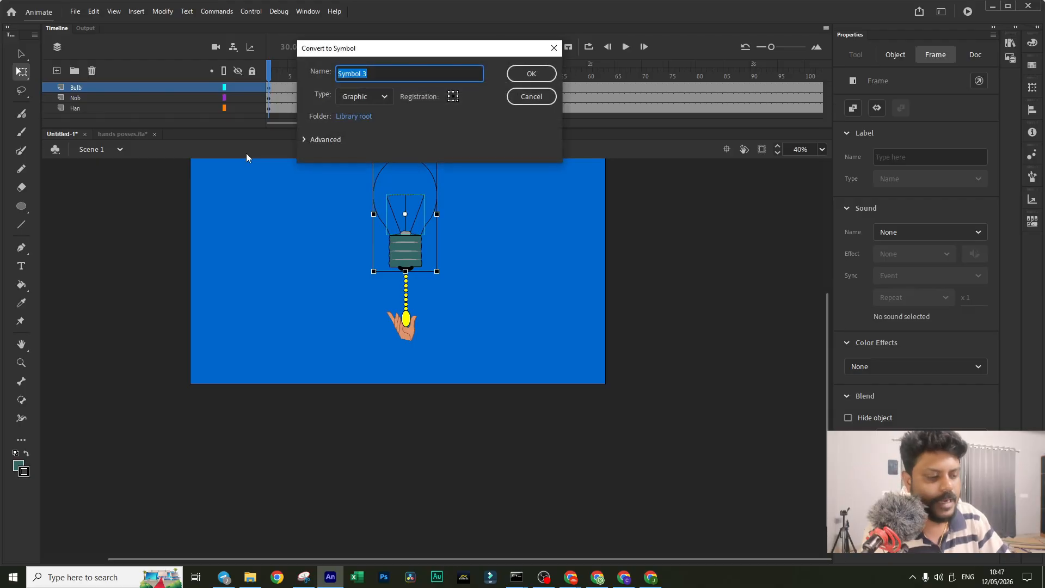
{"action": "key", "text": "Return"}
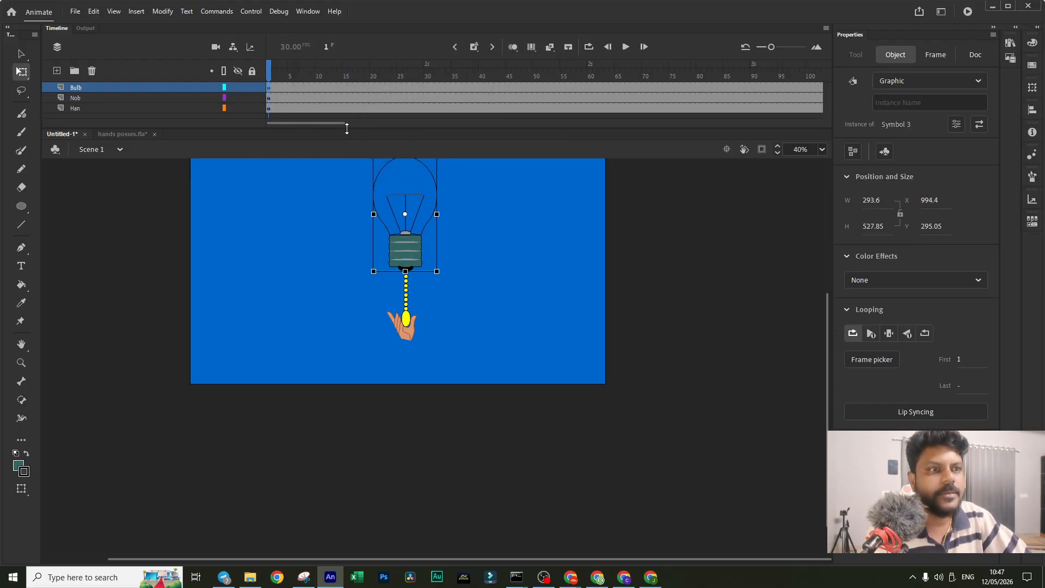
{"action": "left_click_drag", "start_coordinate": [347, 128], "coordinate": [346, 138]}
{"action": "left_click", "coordinate": [708, 251]}
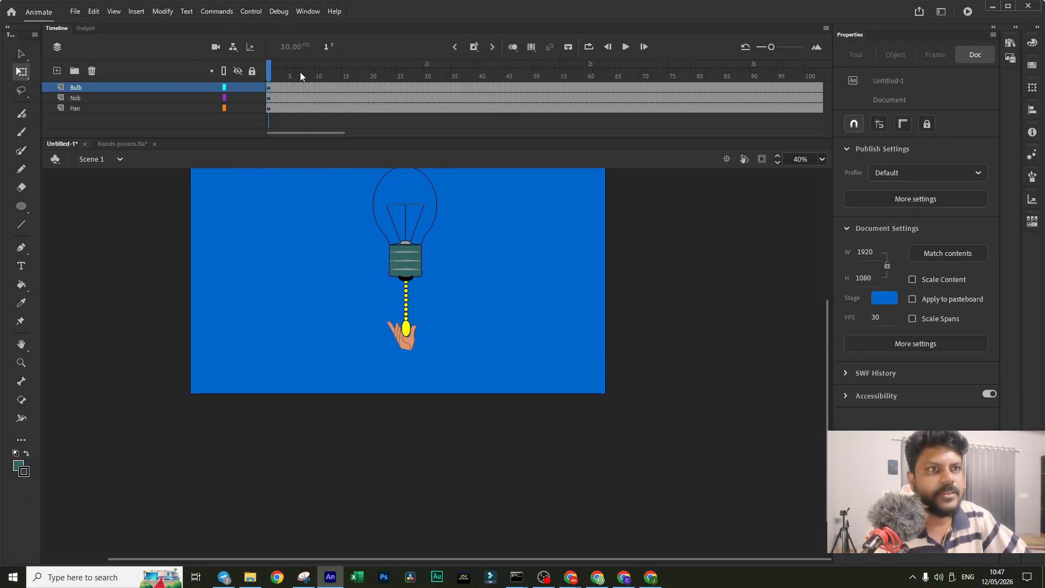
{"action": "left_click_drag", "start_coordinate": [268, 73], "coordinate": [375, 75]}
{"action": "left_click", "coordinate": [375, 88]}
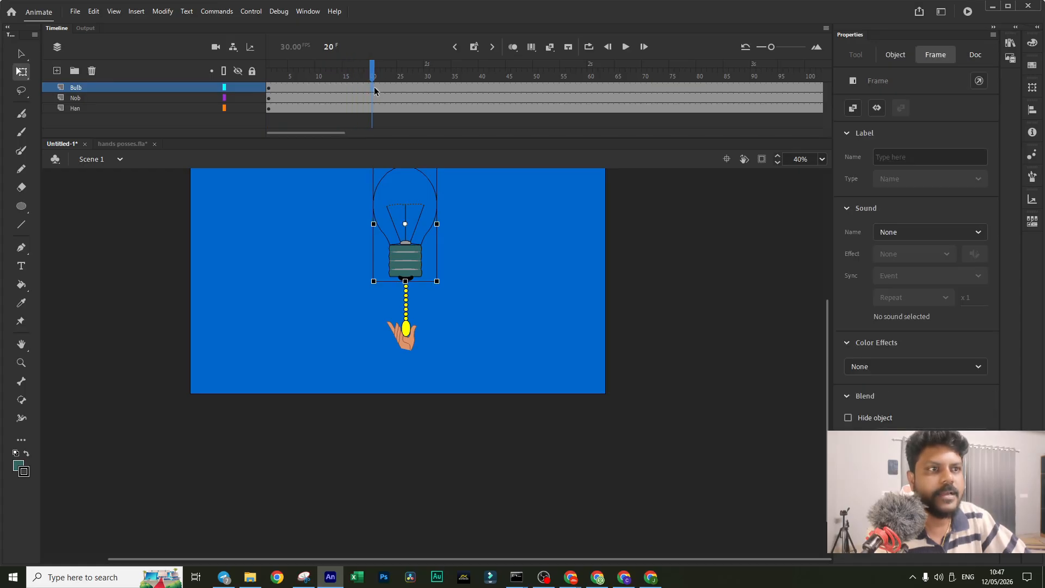
{"action": "left_click", "coordinate": [371, 97]}
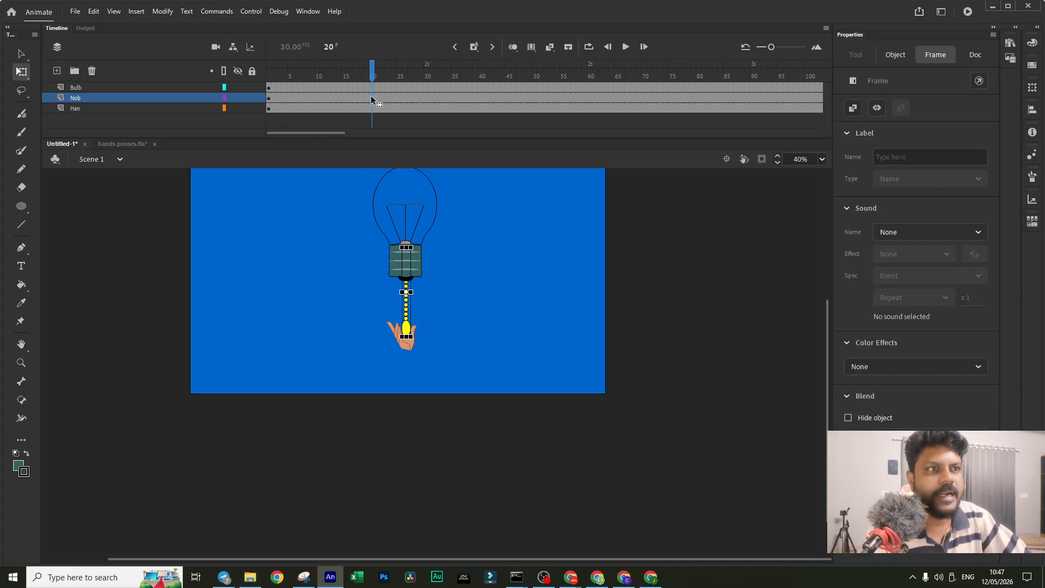
{"action": "left_click", "coordinate": [370, 108]}
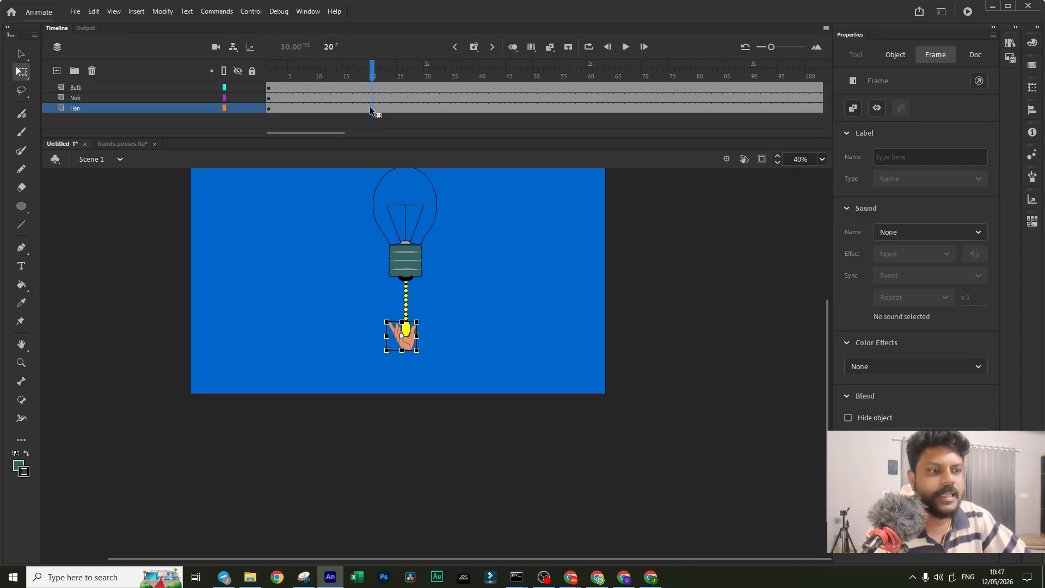
{"action": "left_click", "coordinate": [370, 96]}
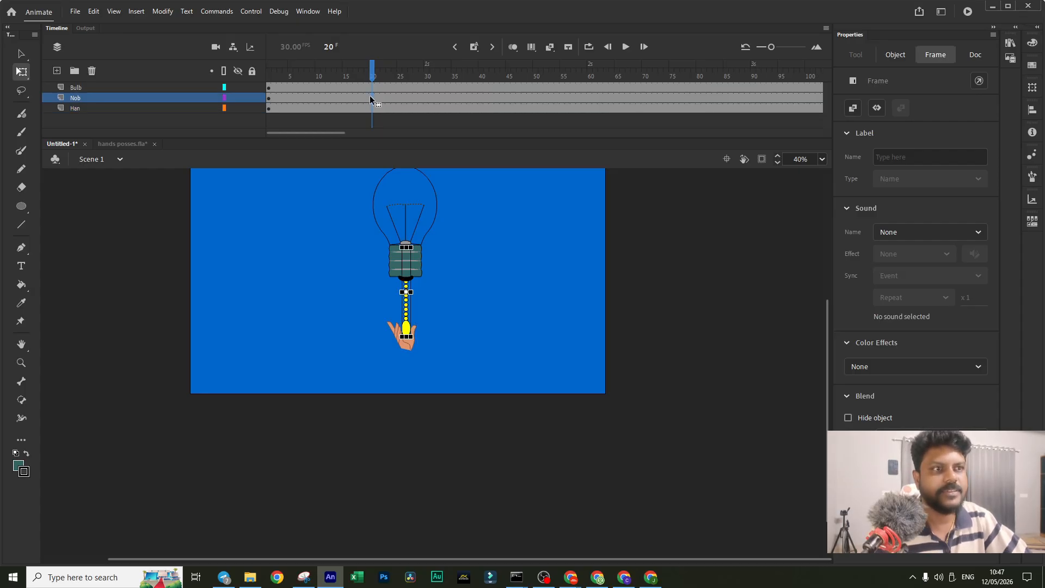
{"action": "key", "text": "F4"}
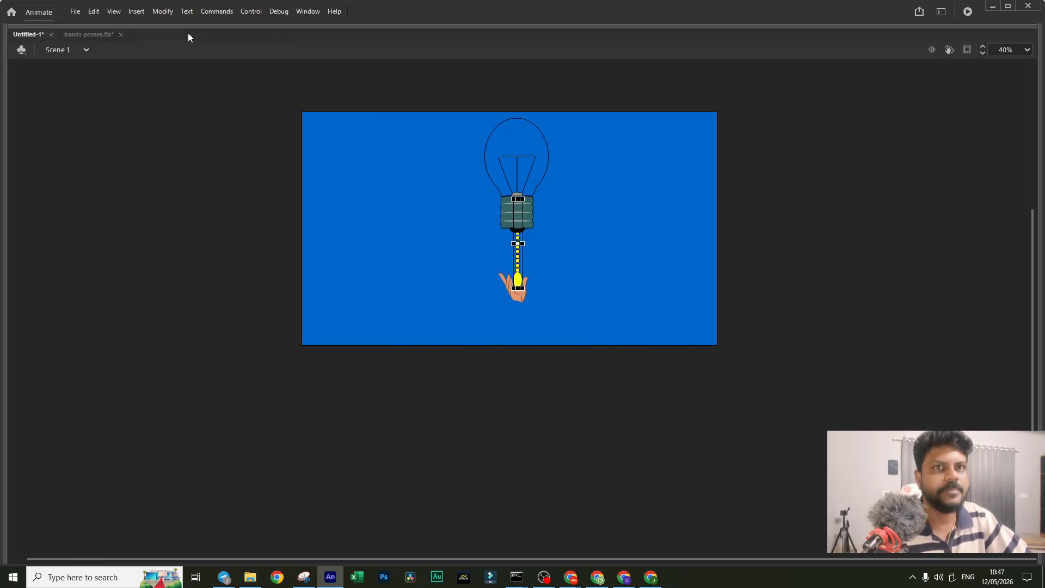
{"action": "key", "text": "F4"}
Step: Convert the grouped light bulb on the Bulb layer into a graphic symbol
{"action": "left_click", "coordinate": [498, 256]}
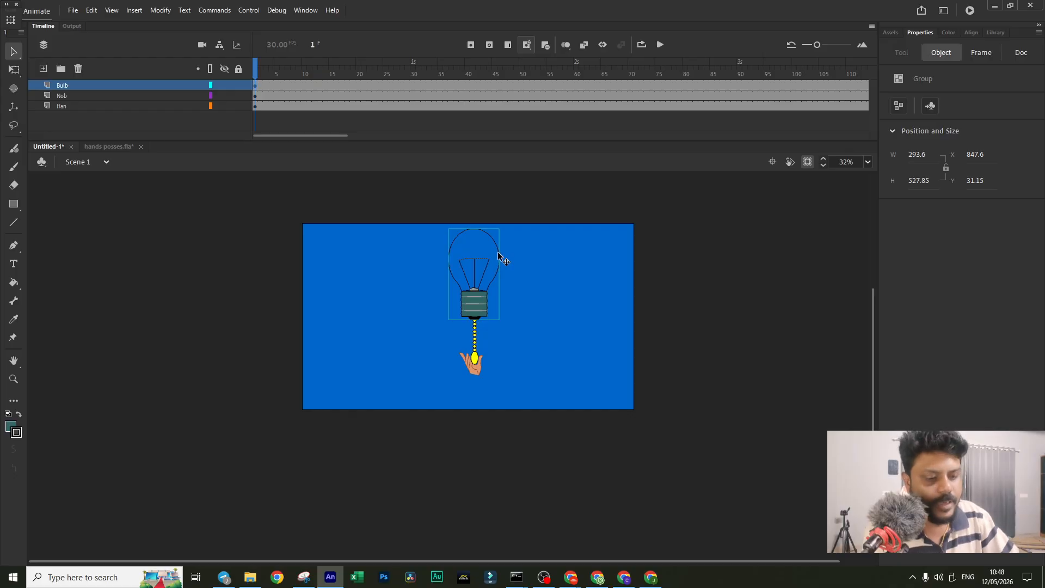
{"action": "key", "text": "F8"}
{"action": "key", "text": "Return"}
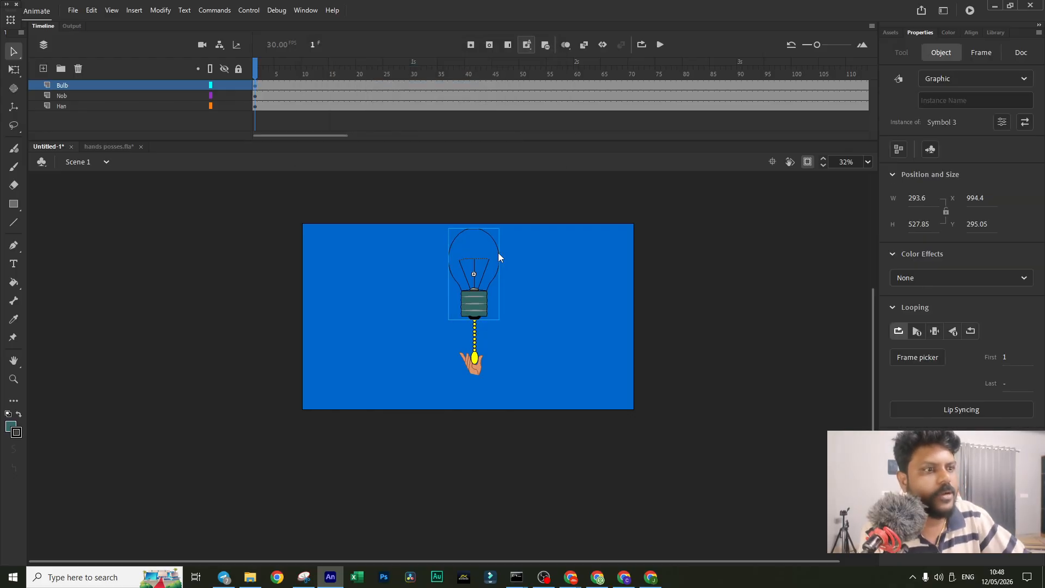
Step: Insert keyframes at frames 20 and 46 on both the Nob and Han layers
{"action": "left_click", "coordinate": [475, 341]}
{"action": "left_click", "coordinate": [471, 364]}
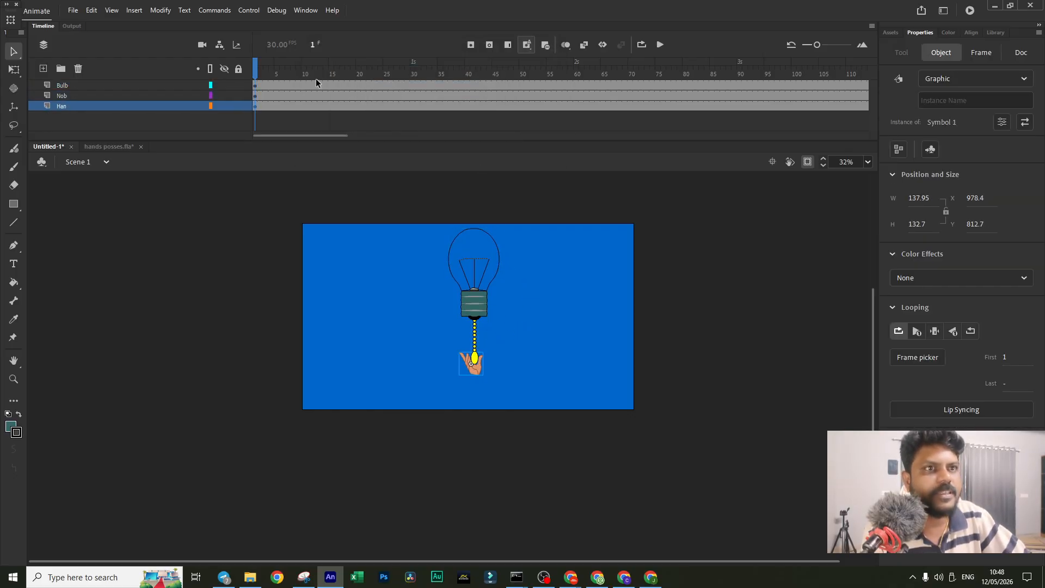
{"action": "left_click_drag", "start_coordinate": [256, 68], "coordinate": [360, 68]}
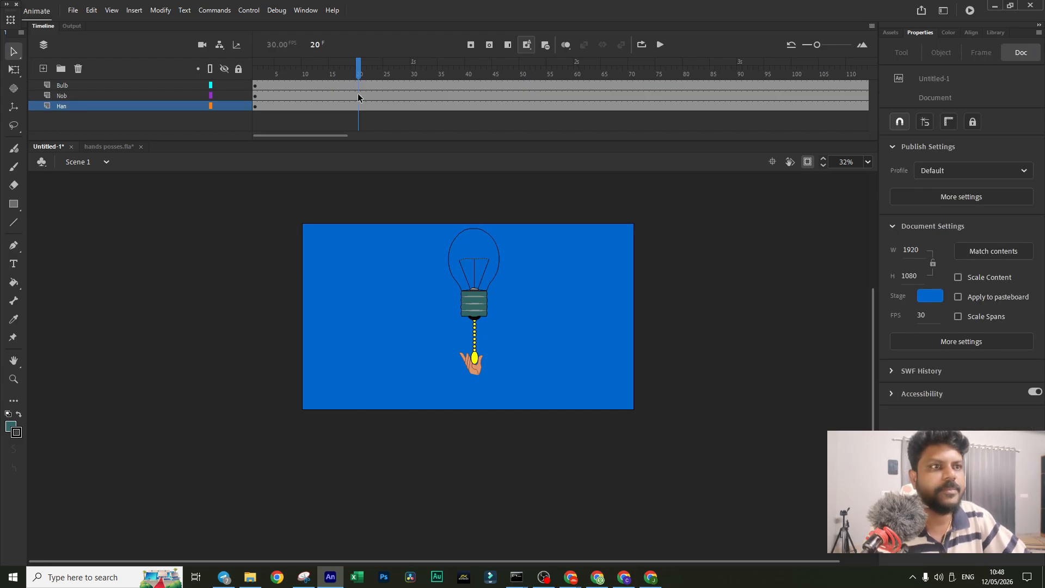
{"action": "key", "text": "F6"}
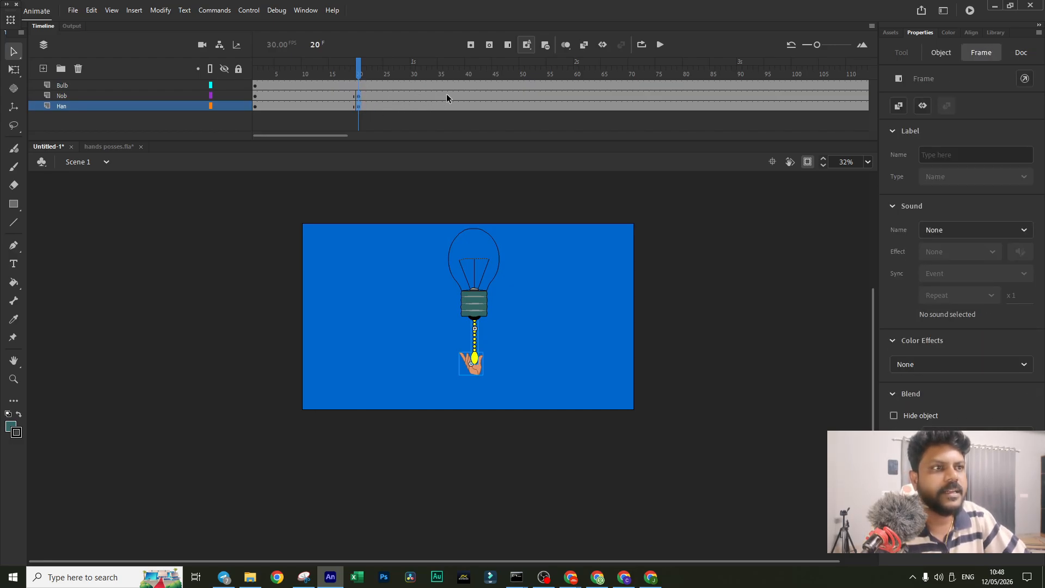
{"action": "left_click_drag", "start_coordinate": [414, 96], "coordinate": [412, 109]}
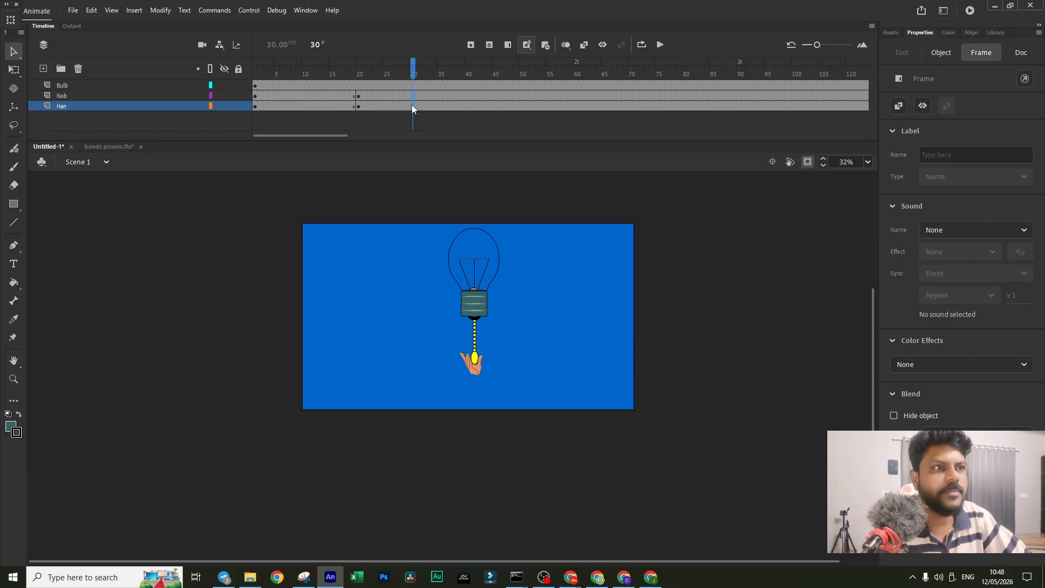
{"action": "left_click_drag", "start_coordinate": [500, 96], "coordinate": [500, 107]}
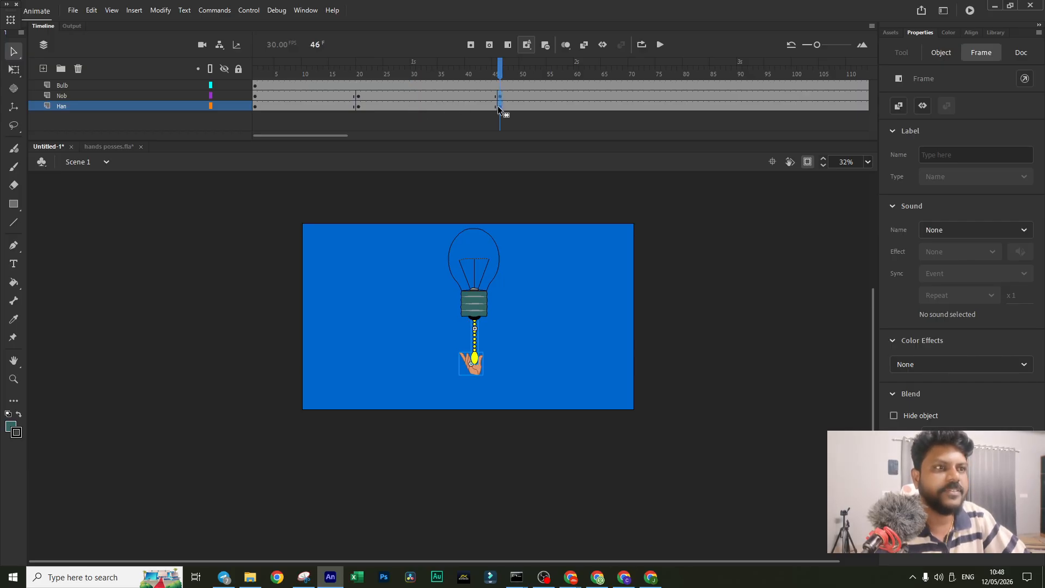
{"action": "key", "text": "F6"}
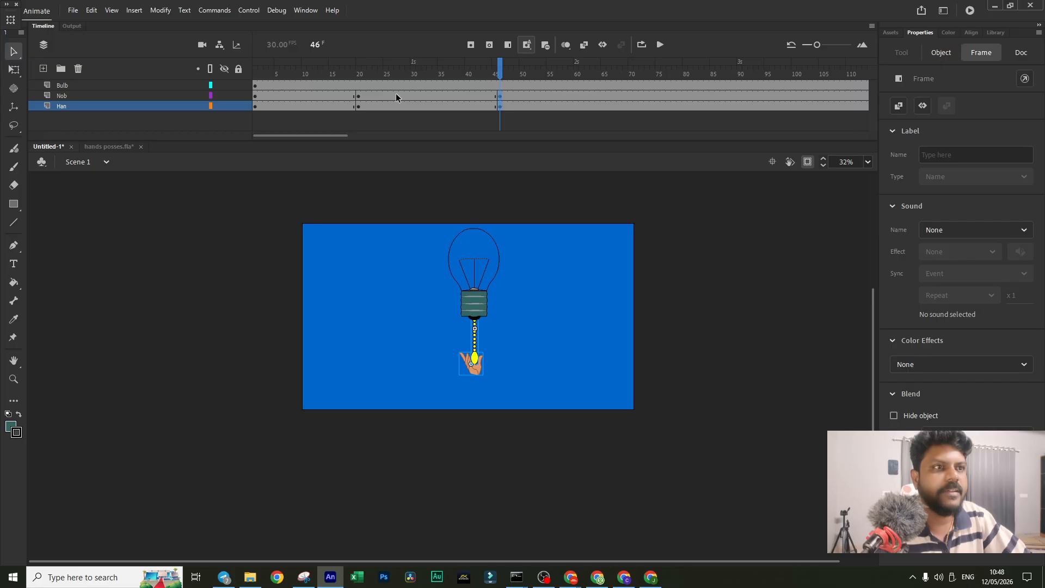
Step: Insert keyframes at frame 30 on the Nob and Han layers
{"action": "left_click_drag", "start_coordinate": [391, 96], "coordinate": [391, 105]}
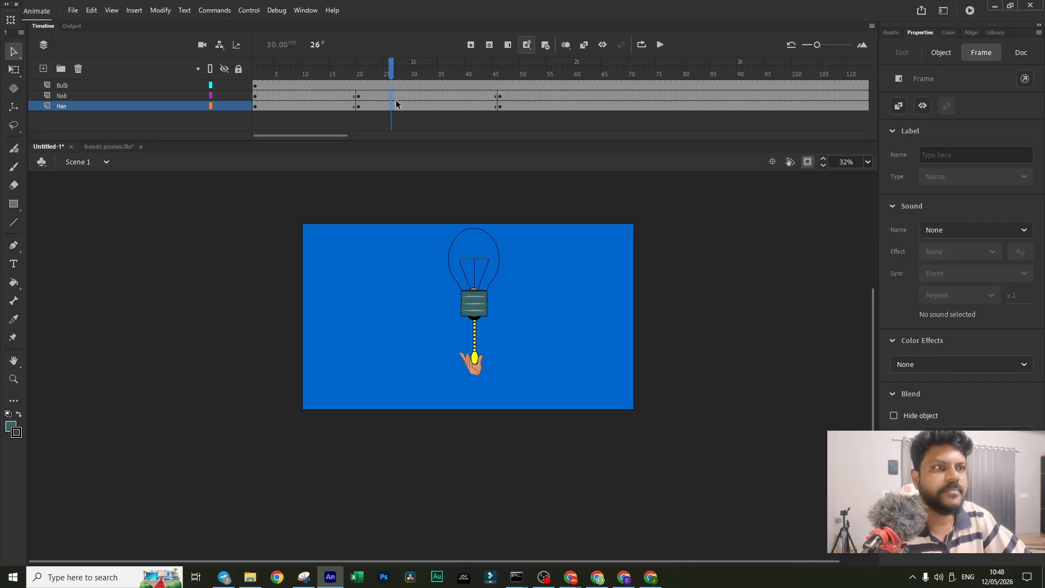
{"action": "left_click", "coordinate": [402, 96]}
{"action": "left_click", "coordinate": [407, 106]}
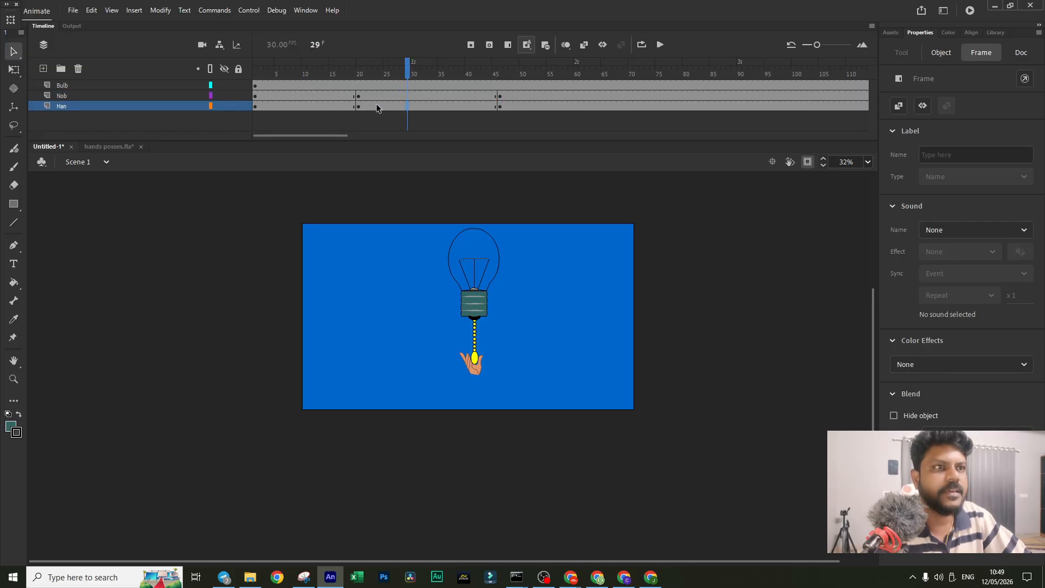
{"action": "left_click", "coordinate": [358, 97]}
{"action": "left_click_drag", "start_coordinate": [412, 95], "coordinate": [413, 109]}
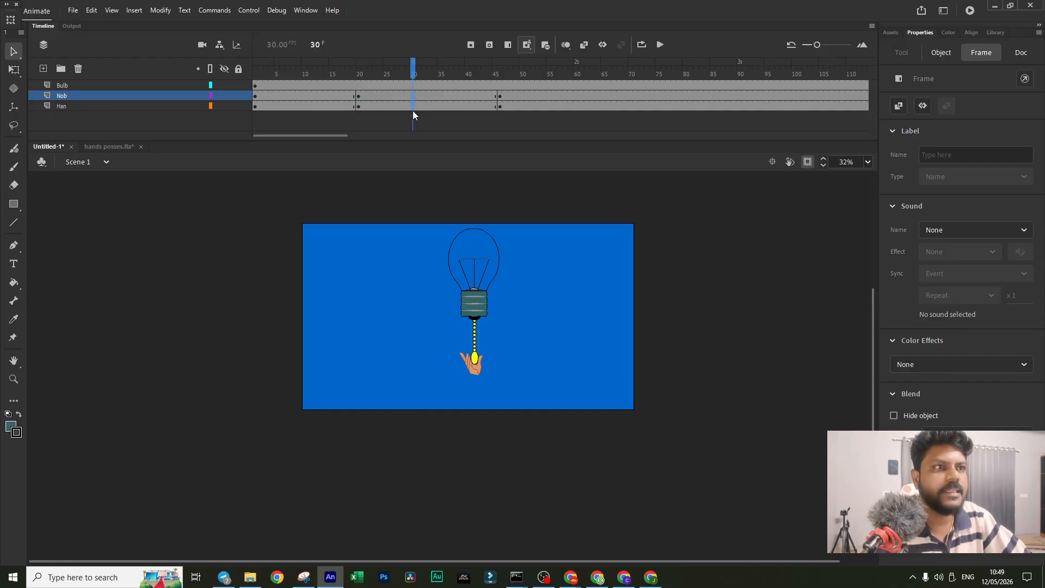
{"action": "key", "text": "F6"}
Step: Shift the hand and the beaded chain straight down together at frame 30 to form the pulled pose
{"action": "key", "text": "shift+Down"}
{"action": "key", "text": "shift+Down"}
{"action": "key", "text": "shift+Down"}
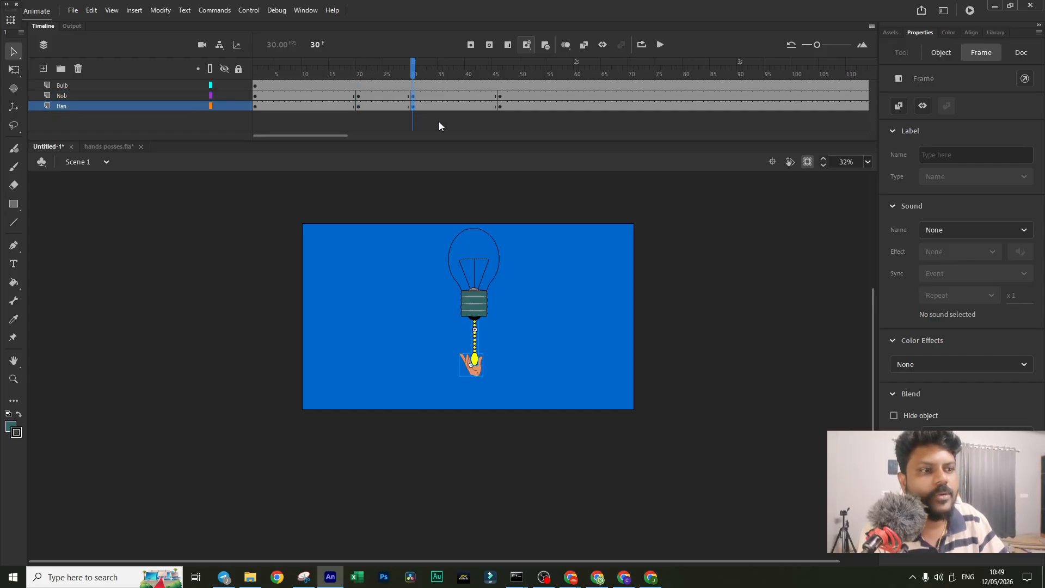
{"action": "key", "text": "shift+Down"}
{"action": "key", "text": "shift+Down"}
{"action": "key", "text": "shift+Down"}
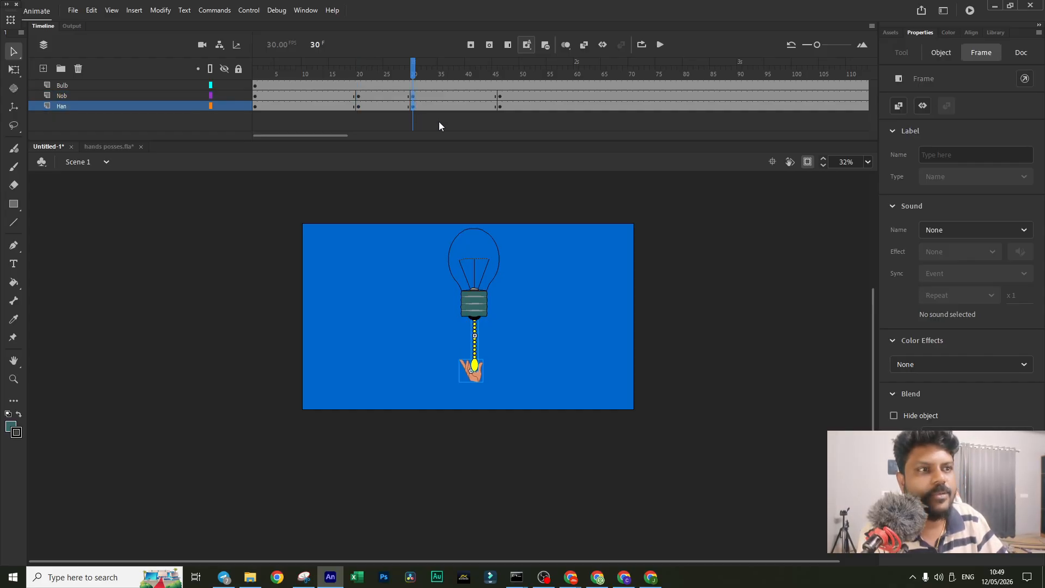
{"action": "key", "text": "shift+Down"}
{"action": "key", "text": "shift+Down"}
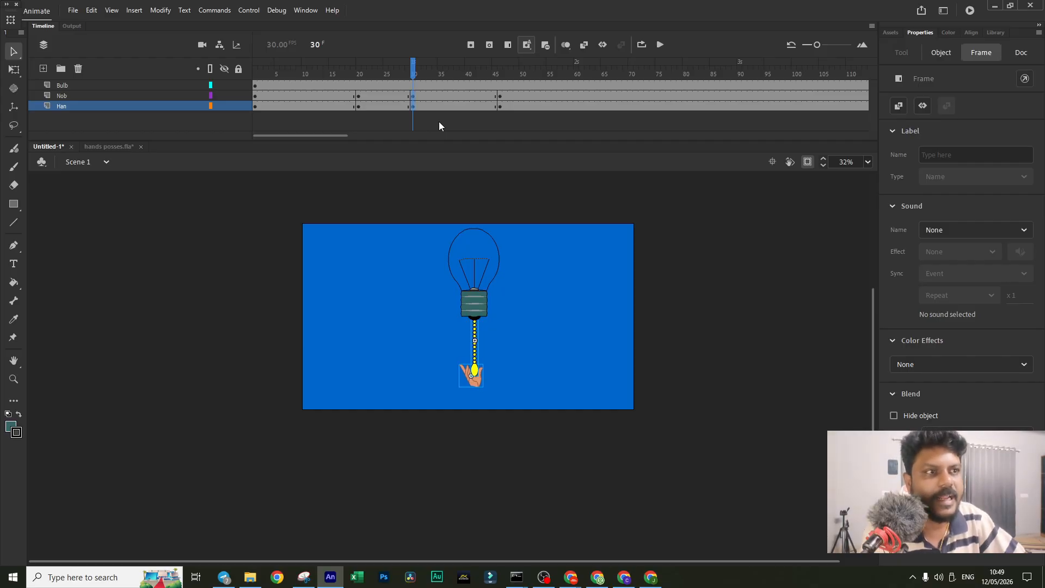
Step: Move the Nob and Han keyframes from frame 46 to frame 40
{"action": "left_click", "coordinate": [500, 106]}
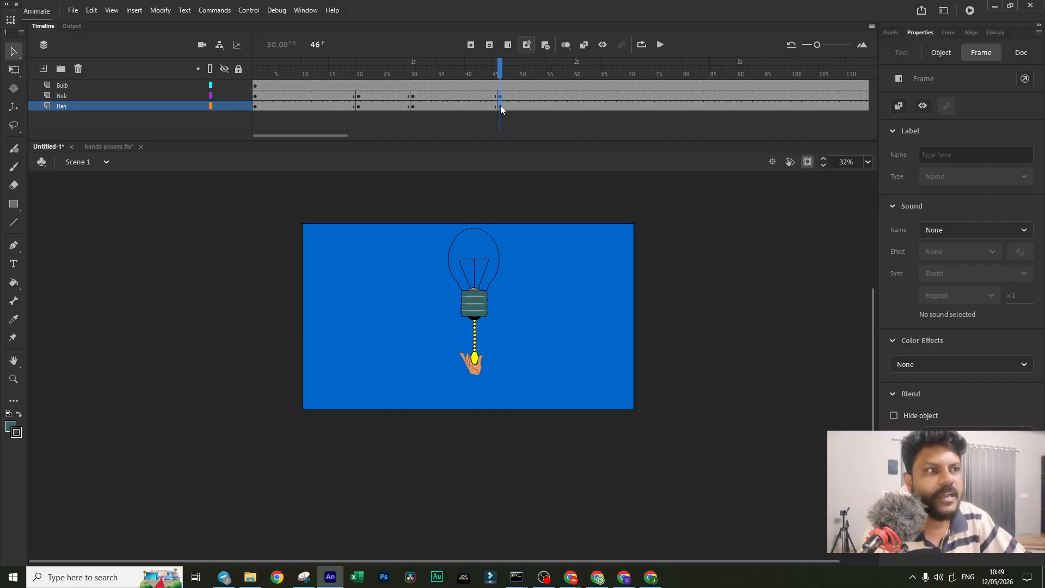
{"action": "left_click", "coordinate": [501, 106]}
{"action": "left_click_drag", "start_coordinate": [466, 97], "coordinate": [468, 98]}
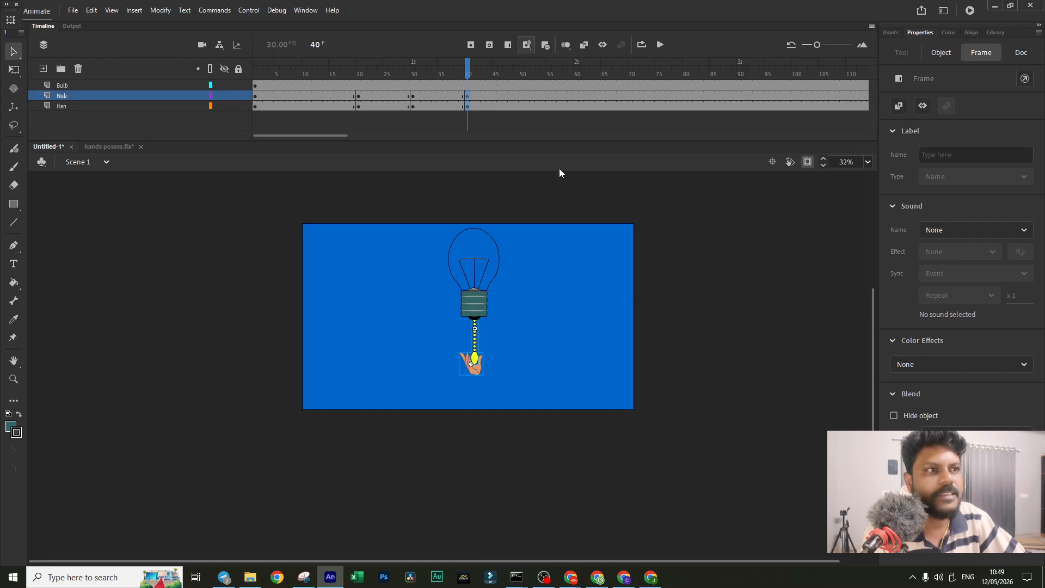
Step: Create classic tweens on the Nob and Han layers between frames 20 and 40
{"action": "left_click_drag", "start_coordinate": [383, 96], "coordinate": [416, 105]}
{"action": "right_click", "coordinate": [415, 105]}
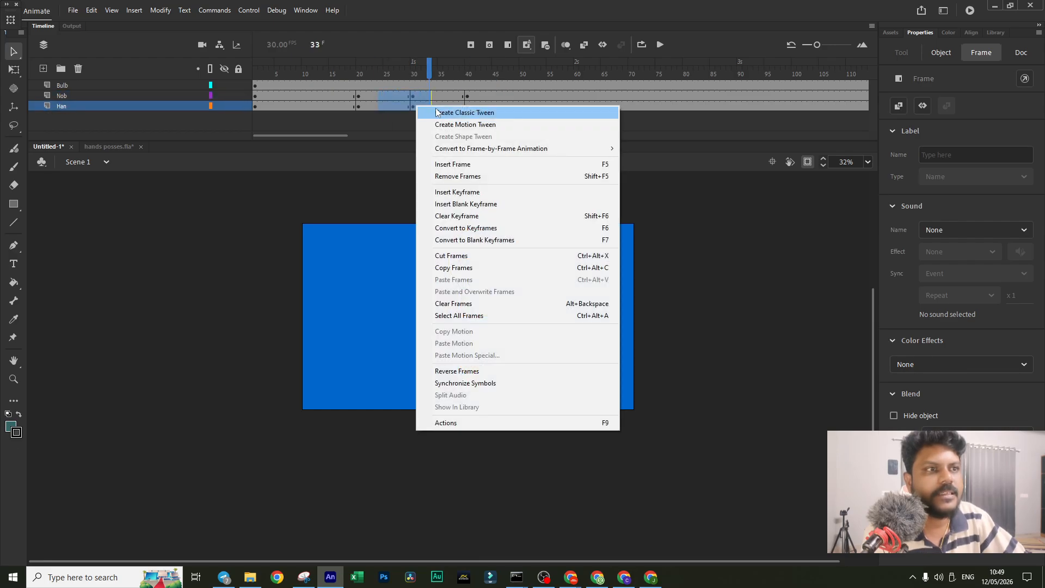
{"action": "left_click", "coordinate": [444, 135]}
Step: Play back the chain pull and scrub around frame 30 to check the motion
{"action": "left_click", "coordinate": [326, 74]}
{"action": "left_click", "coordinate": [660, 45]}
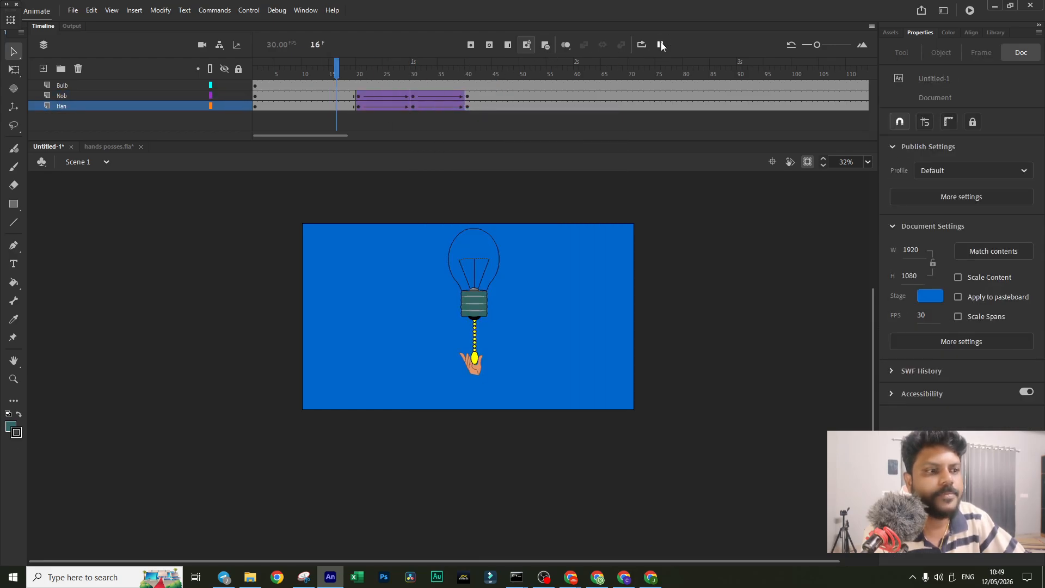
{"action": "left_click_drag", "start_coordinate": [488, 78], "coordinate": [432, 81]}
{"action": "left_click_drag", "start_coordinate": [452, 85], "coordinate": [415, 86]}
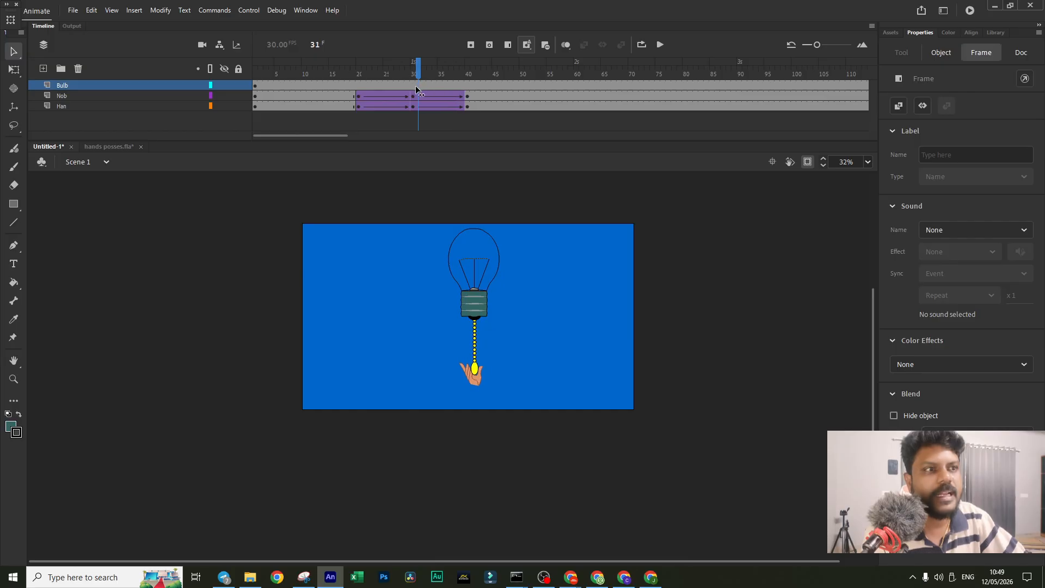
{"action": "left_click", "coordinate": [436, 200]}
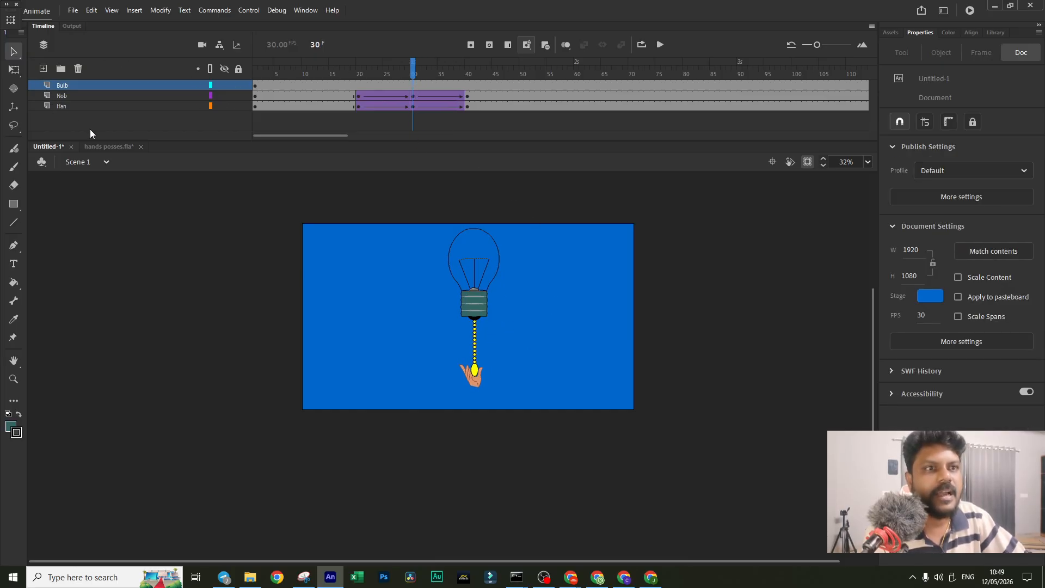
Step: Add a new layer beneath the Han layer and insert a blank keyframe on it at frame 30
{"action": "left_click", "coordinate": [44, 69]}
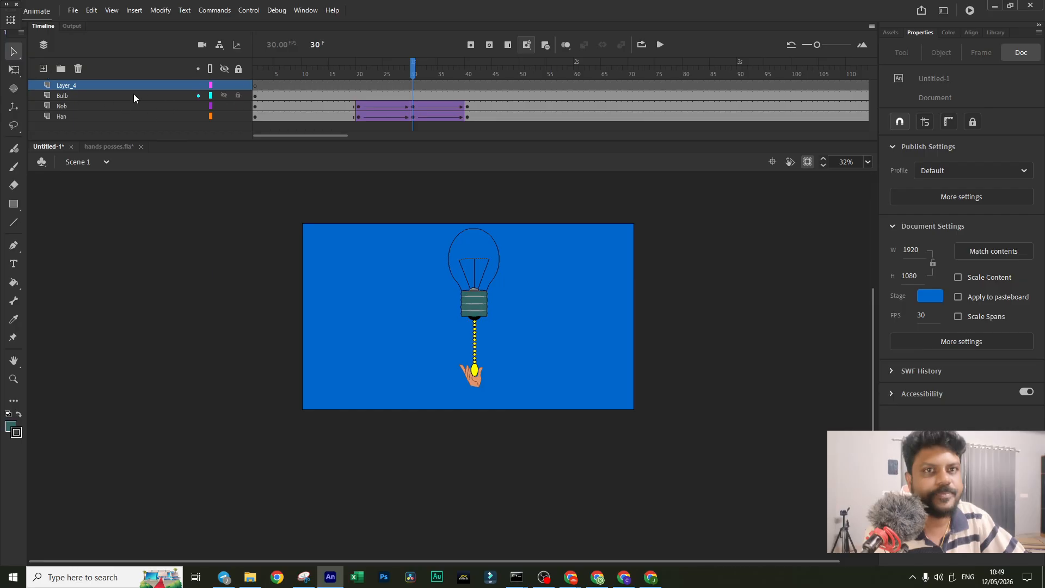
{"action": "left_click_drag", "start_coordinate": [134, 94], "coordinate": [93, 125]}
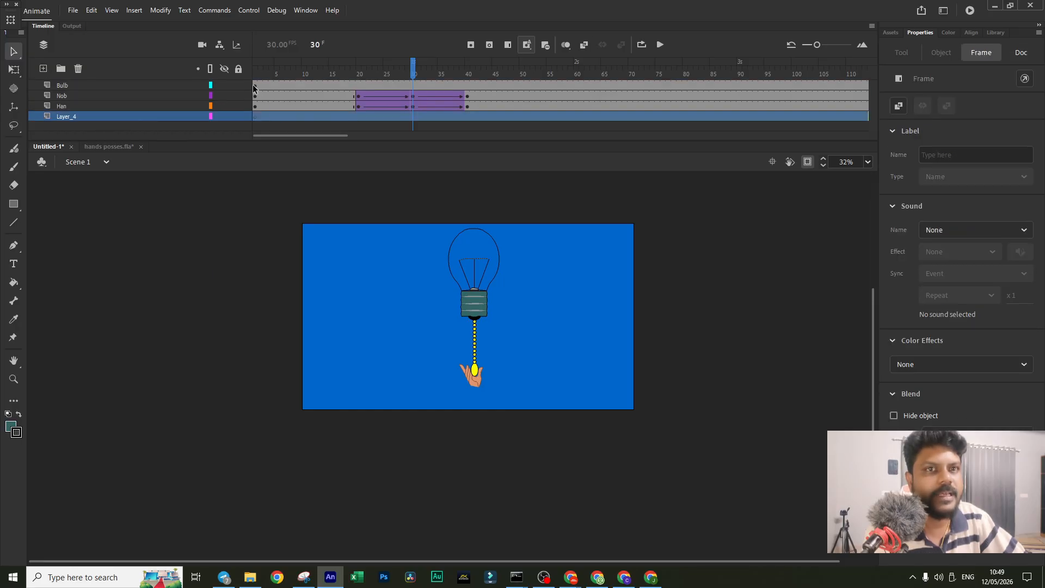
{"action": "left_click", "coordinate": [418, 323]}
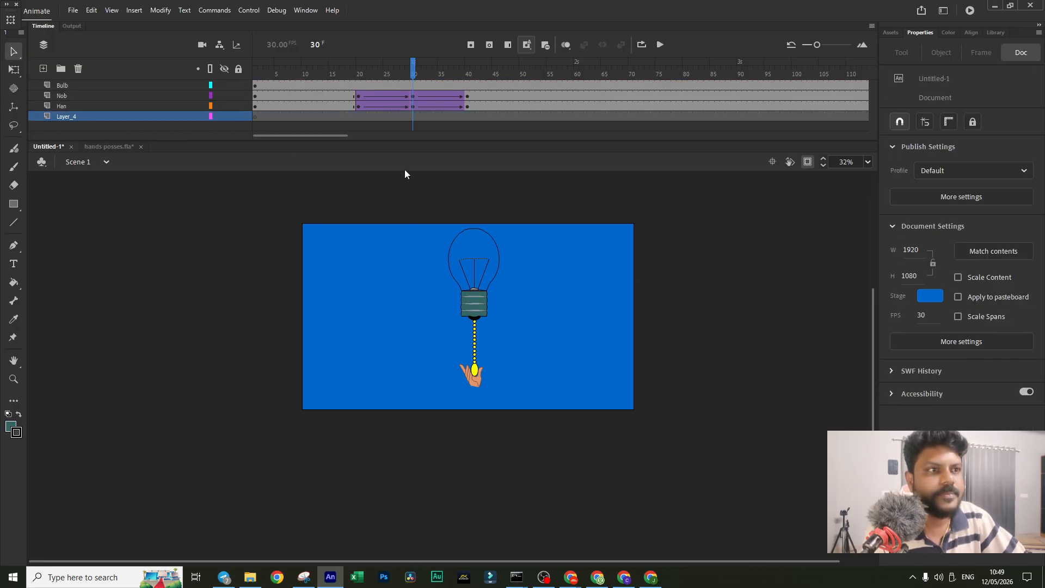
{"action": "left_click", "coordinate": [414, 118]}
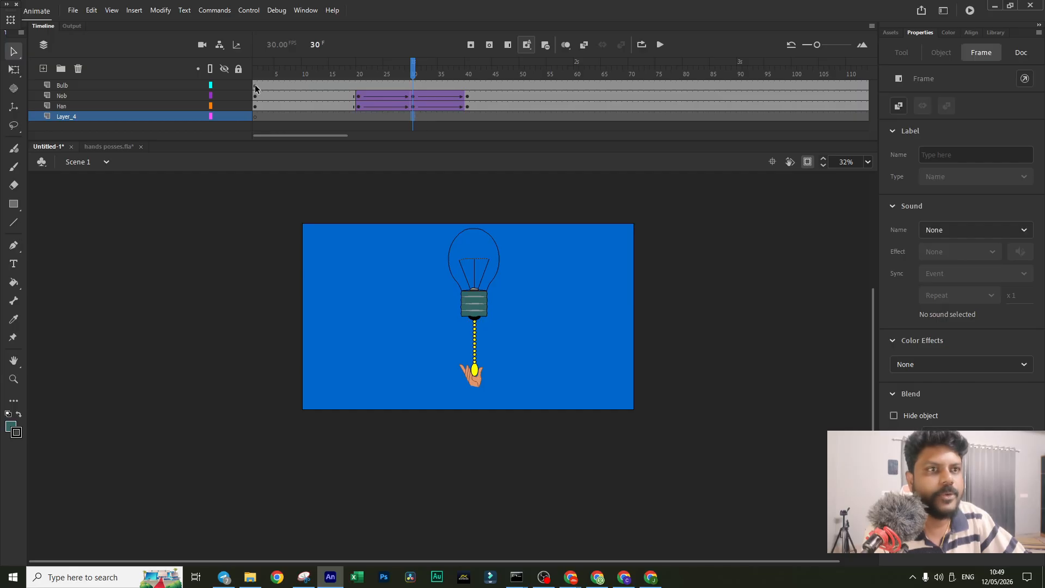
{"action": "left_click", "coordinate": [610, 351]}
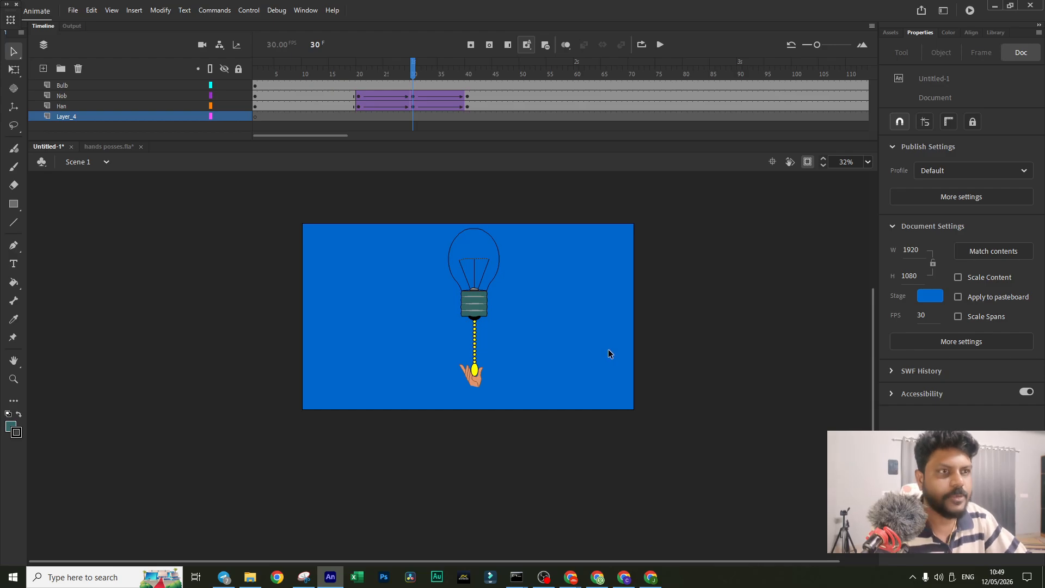
{"action": "left_click", "coordinate": [254, 117]}
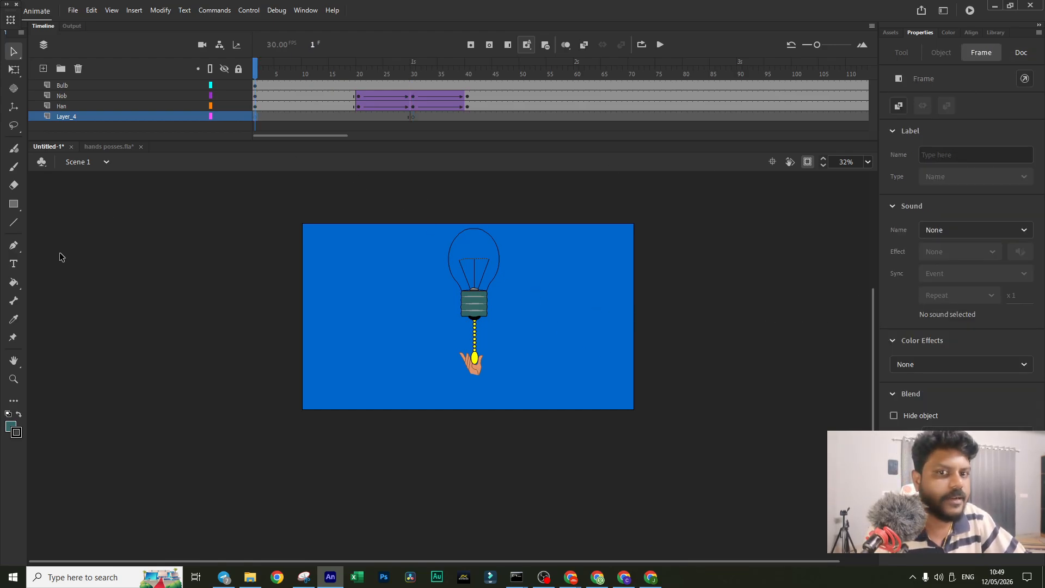
Step: Set the fill colour to dark blue and try to fill the stage background with the Paint Bucket
{"action": "left_click", "coordinate": [13, 282]}
{"action": "left_click", "coordinate": [11, 427]}
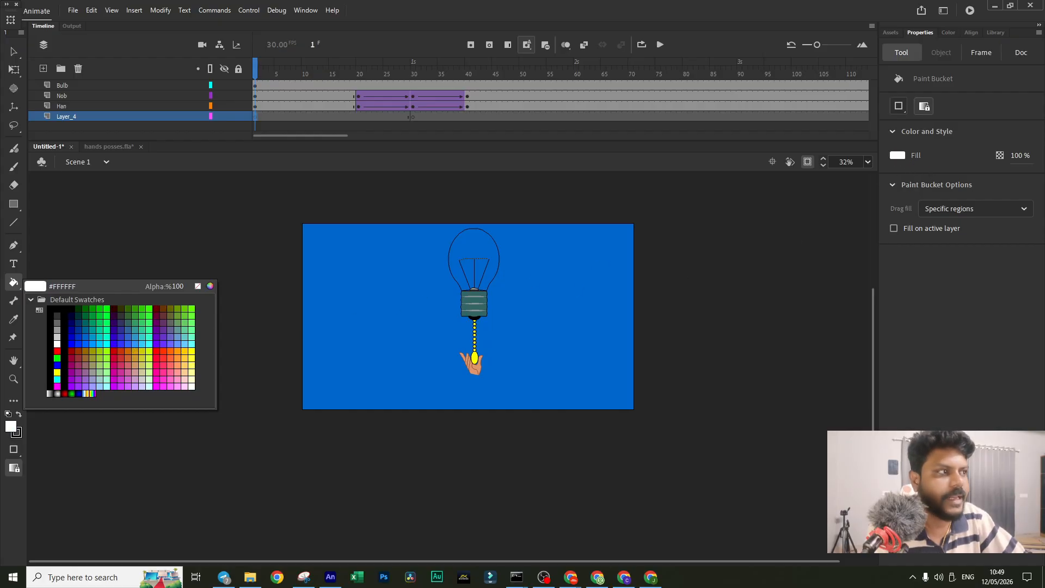
{"action": "left_click", "coordinate": [81, 321]}
{"action": "left_click", "coordinate": [435, 332]}
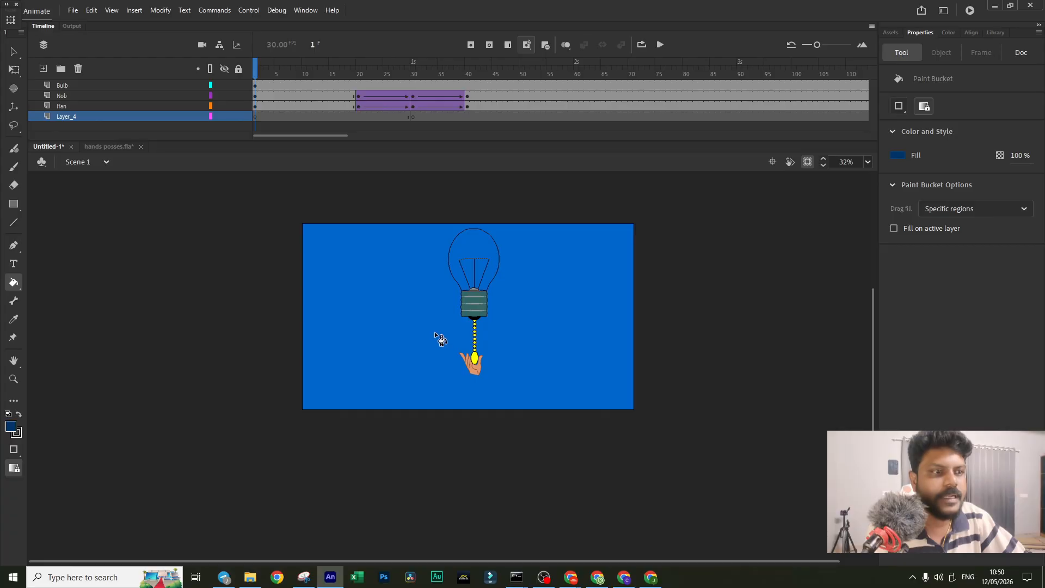
{"action": "left_click", "coordinate": [69, 86]}
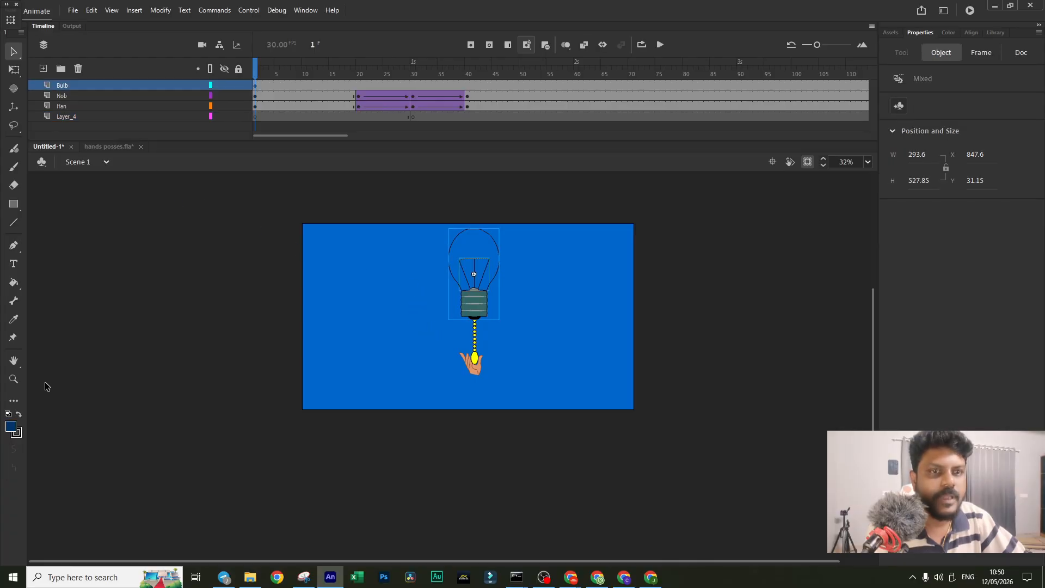
Step: Draw a dark blue rectangle covering the whole stage on Layer_4 at frame 1
{"action": "left_click", "coordinate": [254, 116]}
{"action": "left_click", "coordinate": [14, 204]}
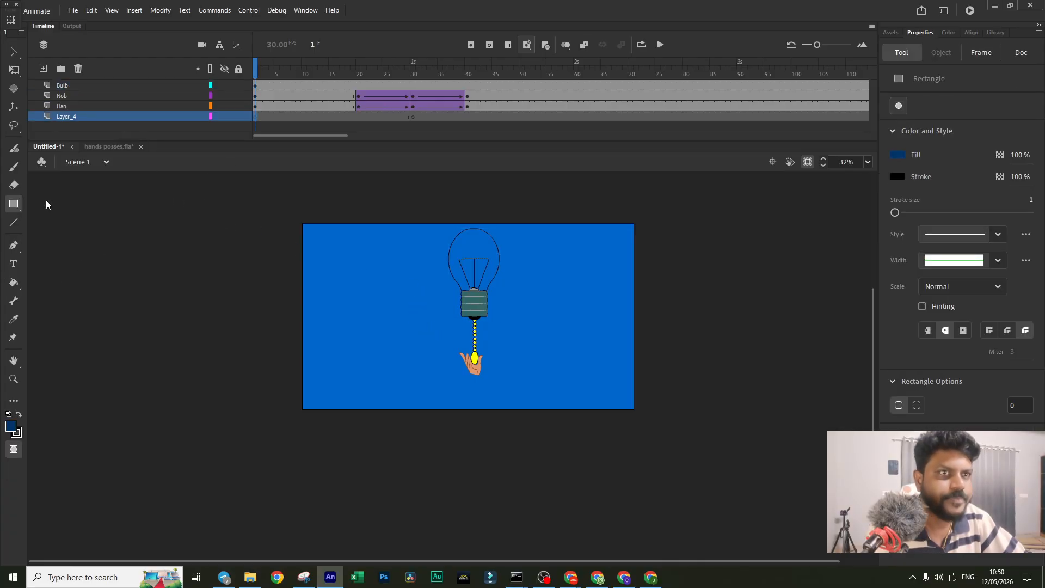
{"action": "left_click_drag", "start_coordinate": [298, 218], "coordinate": [646, 416]}
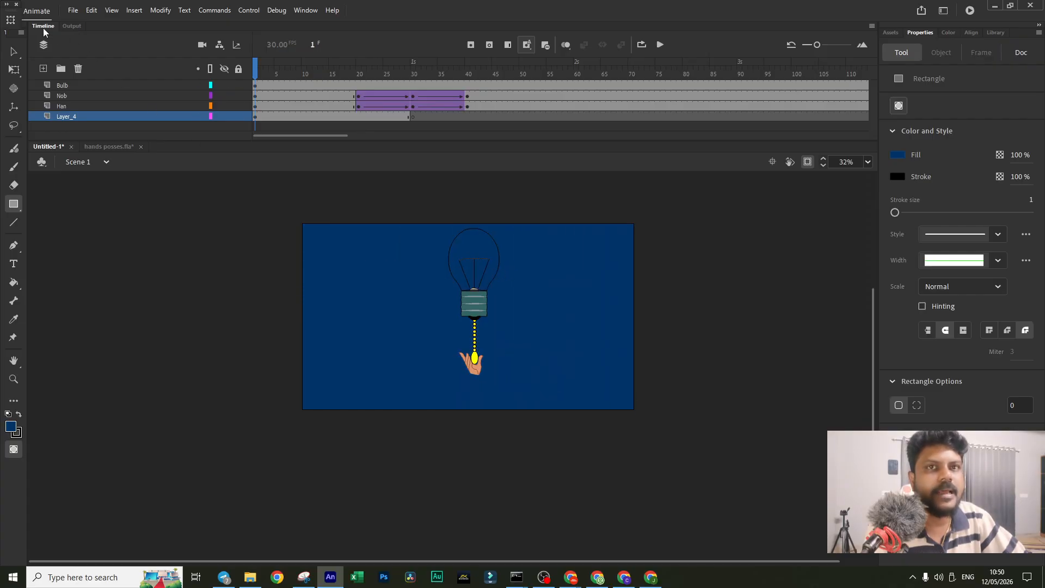
Step: Scrub between frames 1 and 30 to compare the background before and during the chain pull
{"action": "left_click", "coordinate": [14, 50]}
{"action": "left_click_drag", "start_coordinate": [258, 83], "coordinate": [415, 119]}
{"action": "left_click", "coordinate": [414, 115]}
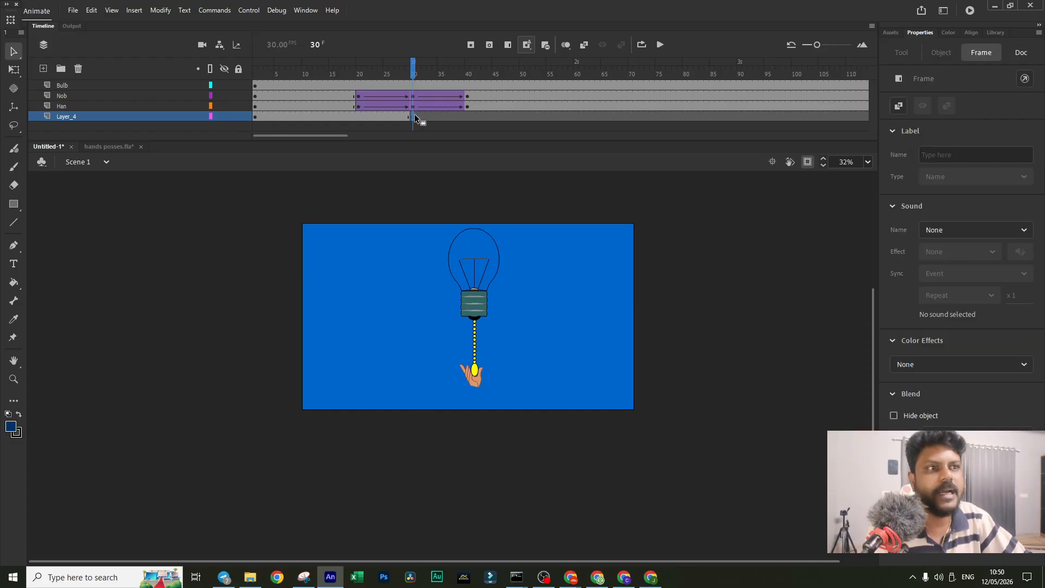
{"action": "left_click_drag", "start_coordinate": [411, 71], "coordinate": [230, 88]}
{"action": "left_click", "coordinate": [495, 308]}
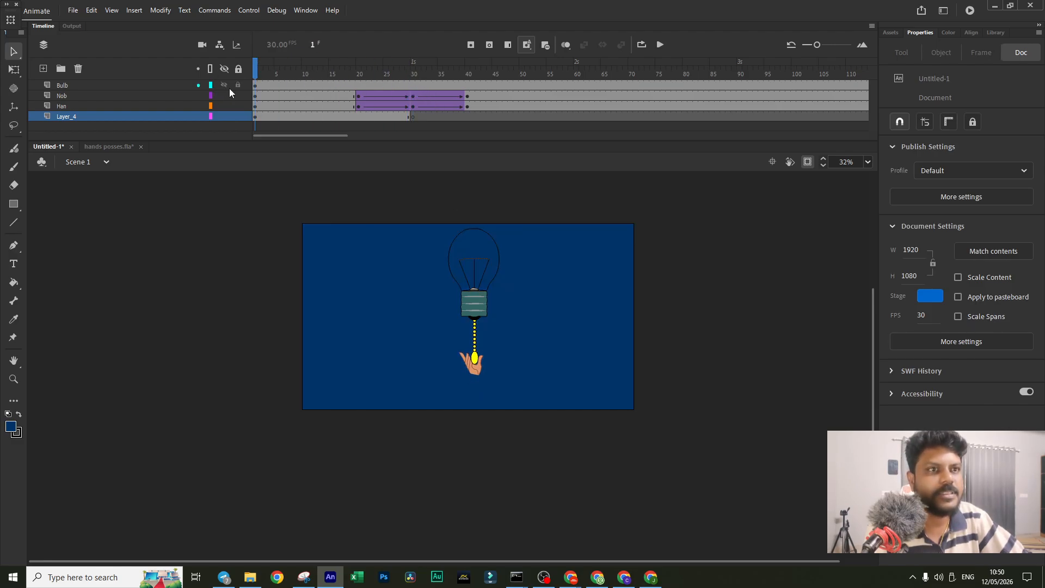
Step: Hide Layer_4 so the stage colour shows in frame 1, with nothing selected on the stage
{"action": "left_click", "coordinate": [259, 85]}
{"action": "left_click", "coordinate": [226, 116]}
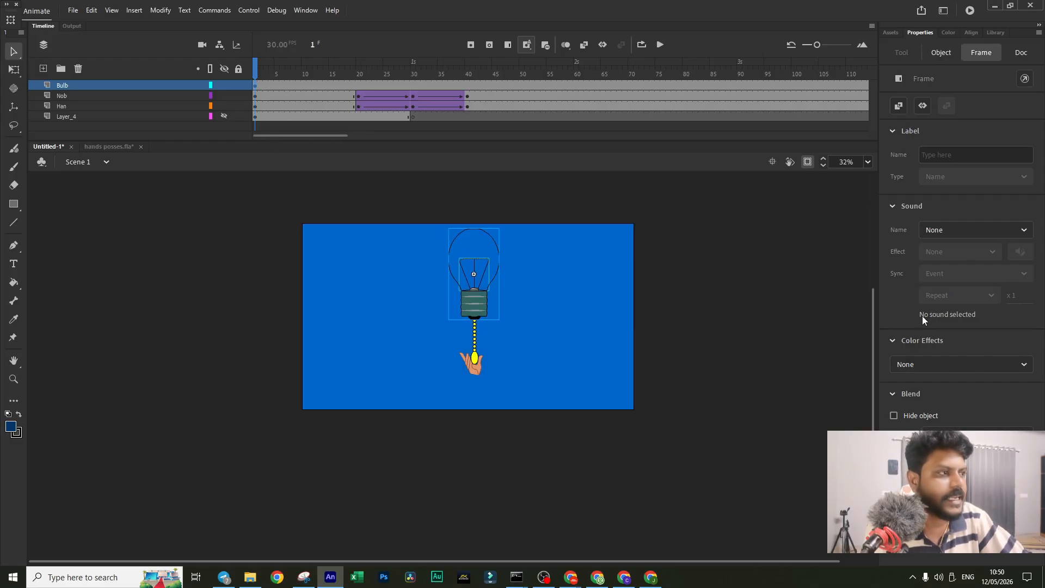
{"action": "left_click", "coordinate": [939, 53]}
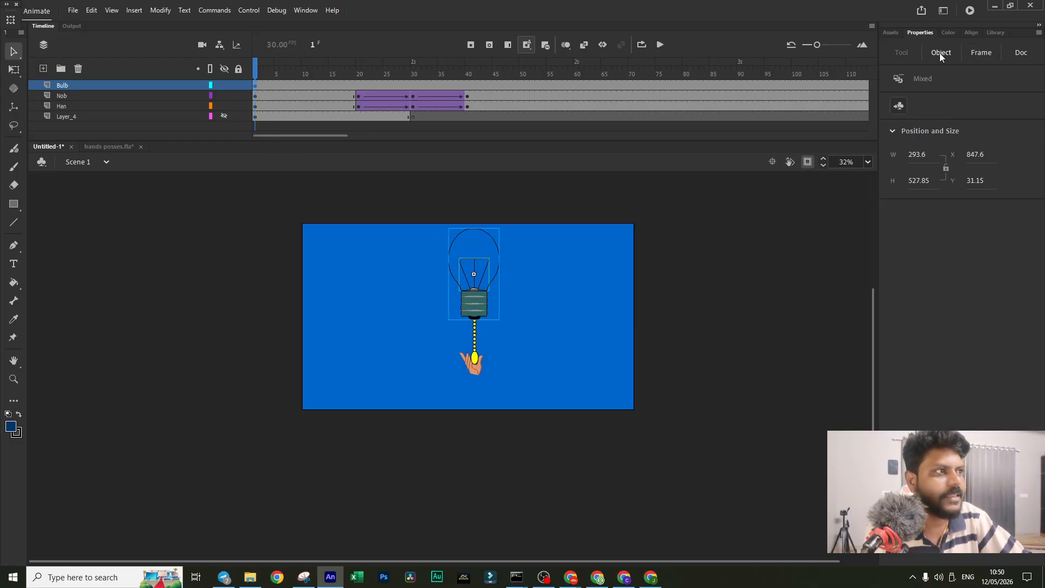
{"action": "left_click", "coordinate": [980, 52]}
{"action": "left_click", "coordinate": [599, 295]}
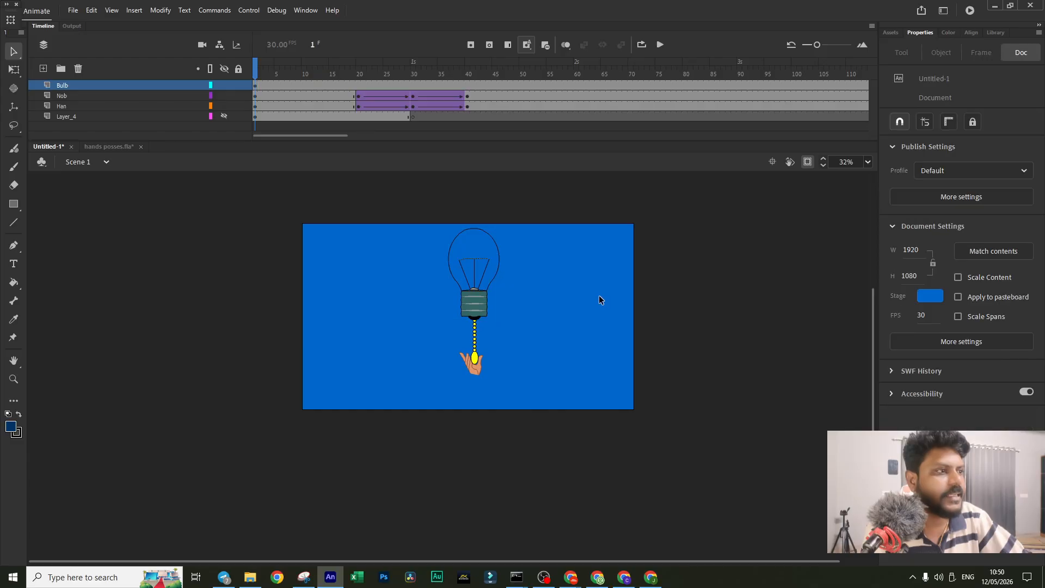
Step: Set the document's stage colour to the warm yellow F9D771
{"action": "left_click", "coordinate": [928, 302]}
{"action": "left_click", "coordinate": [909, 309]}
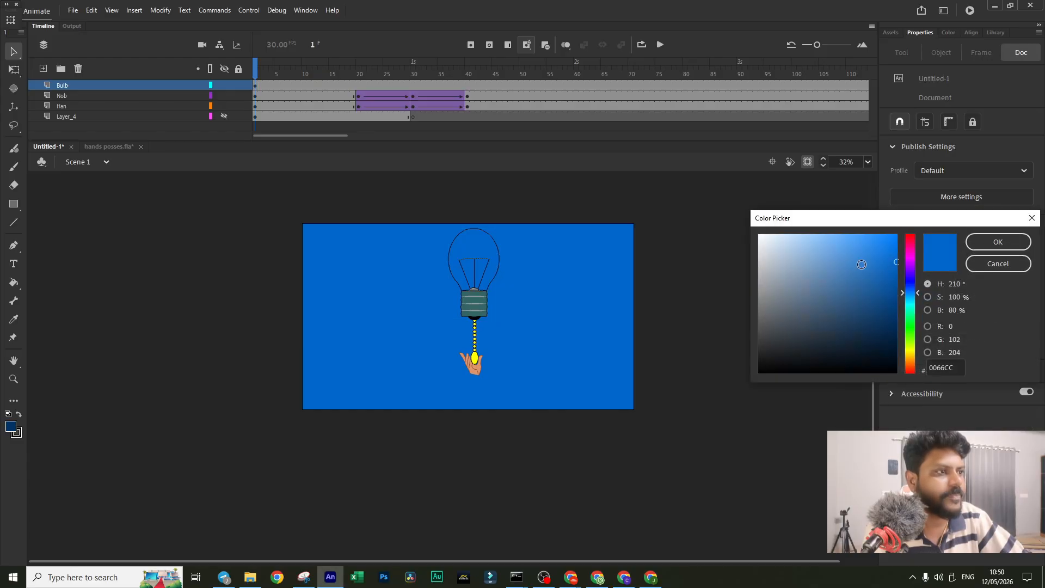
{"action": "mouse_move", "coordinate": [892, 265]}
{"action": "left_mouse_down"}
{"action": "mouse_move", "coordinate": [833, 249]}
{"action": "mouse_move", "coordinate": [843, 242]}
{"action": "left_mouse_up"}
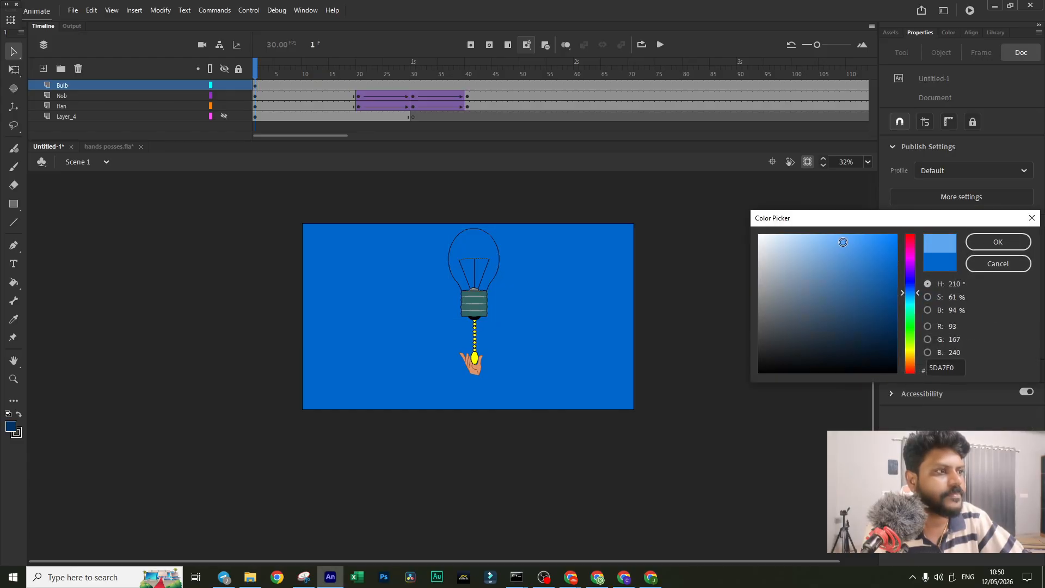
{"action": "left_click_drag", "start_coordinate": [910, 293], "coordinate": [910, 346]}
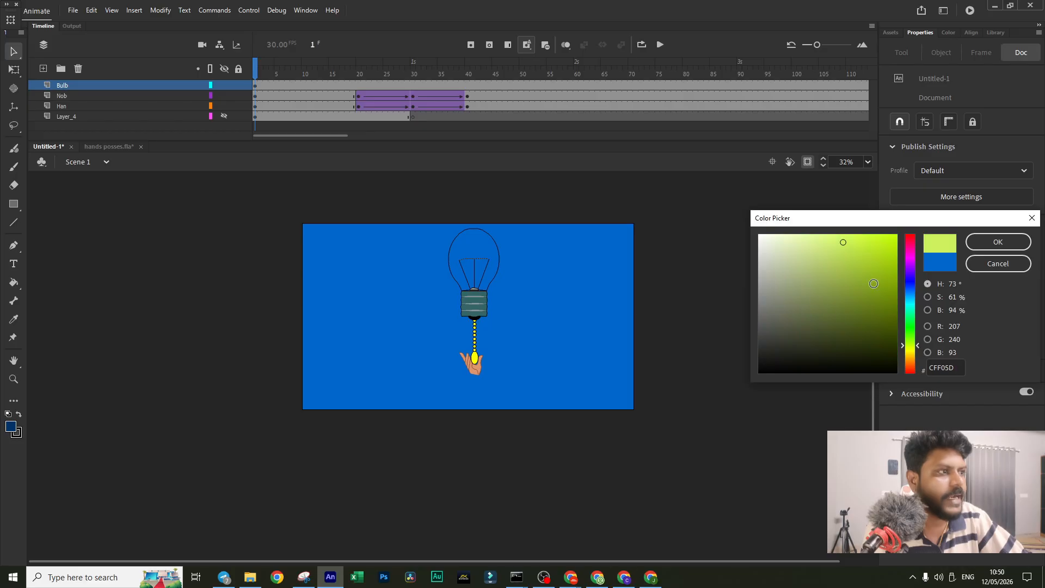
{"action": "left_click", "coordinate": [908, 352]}
{"action": "left_click", "coordinate": [834, 237]}
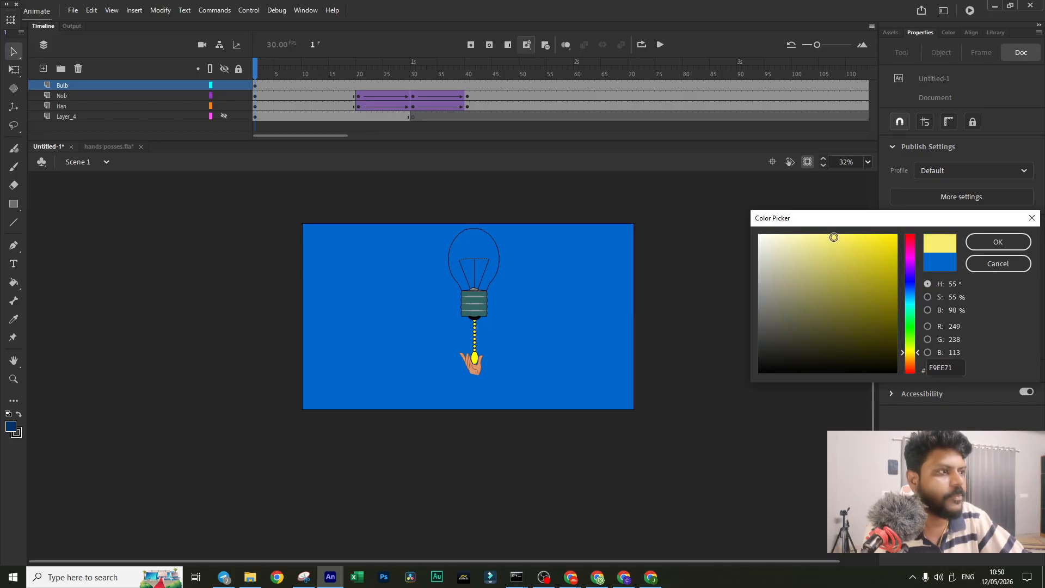
{"action": "left_click", "coordinate": [911, 356]}
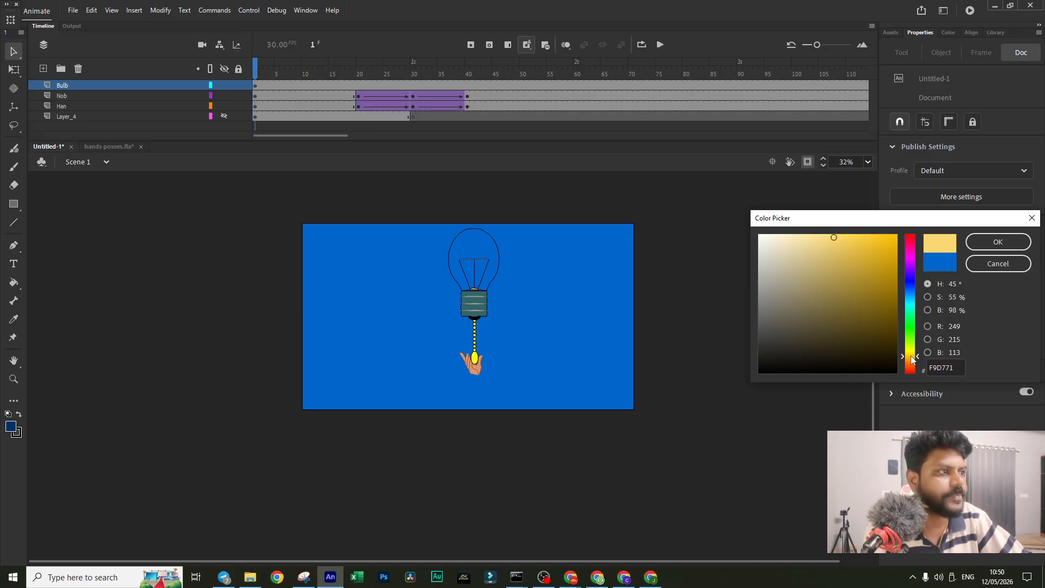
{"action": "left_click", "coordinate": [998, 242]}
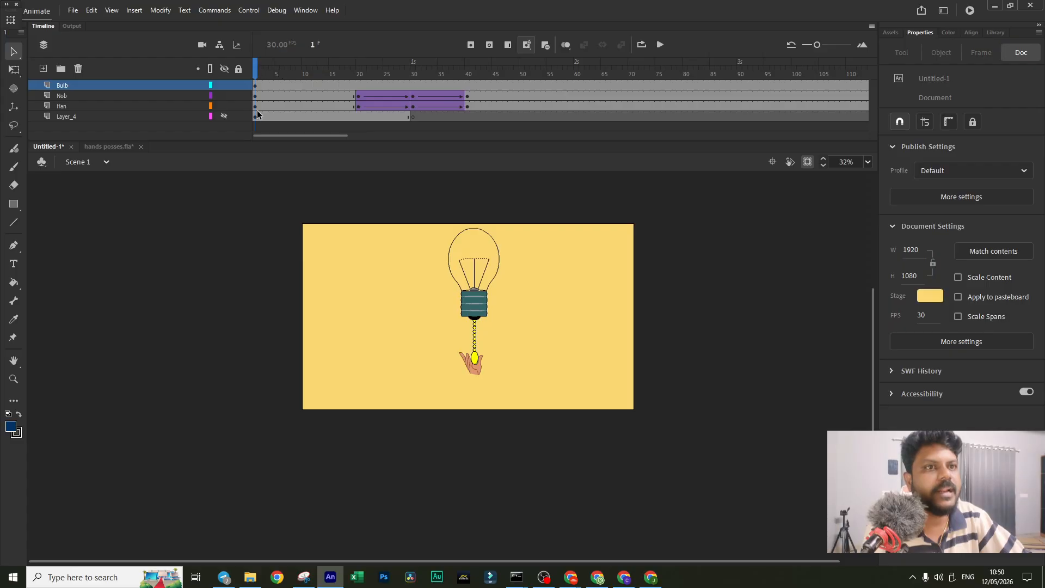
Step: Show Layer_4 again, play the animation, and return to frame 30
{"action": "left_click", "coordinate": [224, 116]}
{"action": "left_click", "coordinate": [664, 45]}
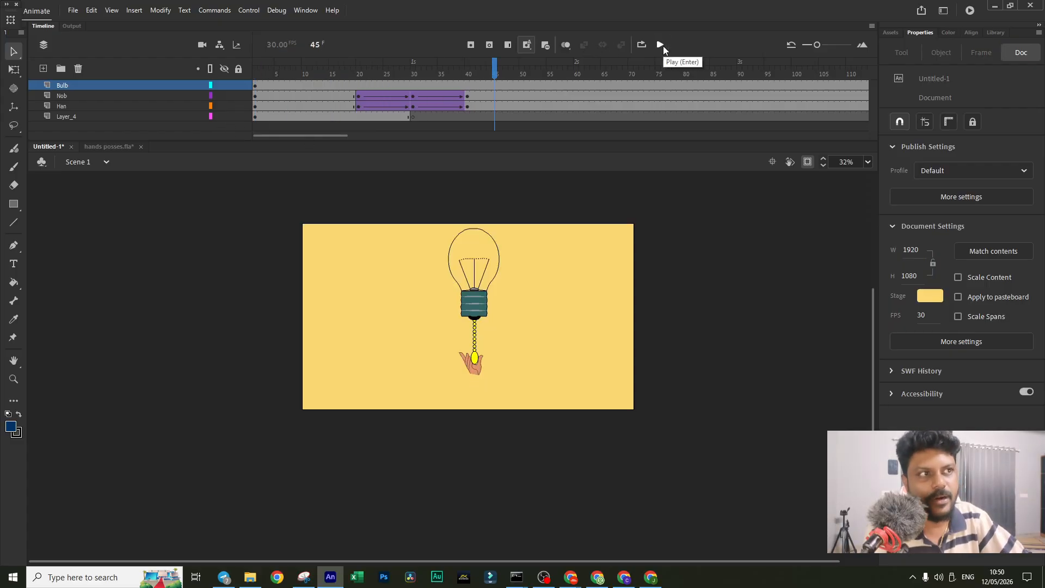
{"action": "left_click_drag", "start_coordinate": [493, 66], "coordinate": [411, 67]}
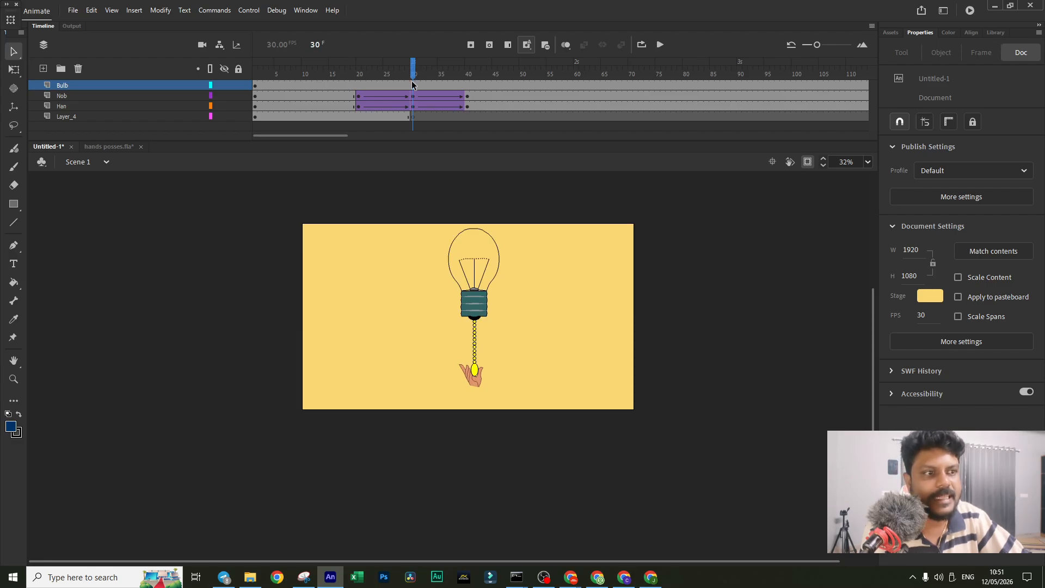
Step: Examine the Nob and Bulb layers at frame 30 with a closer view of the bulb and hand
{"action": "left_click", "coordinate": [413, 94]}
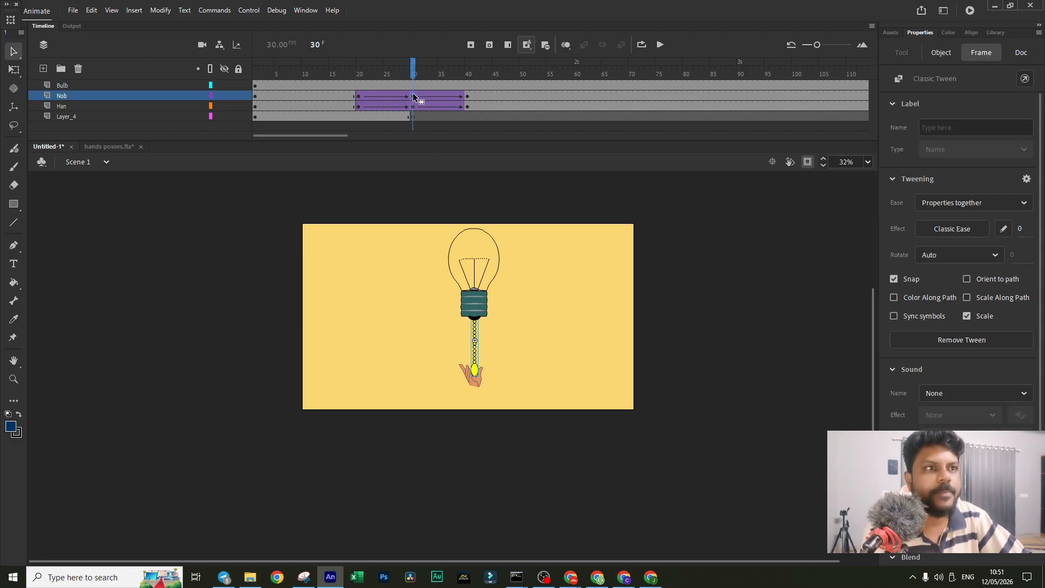
{"action": "left_click", "coordinate": [411, 86]}
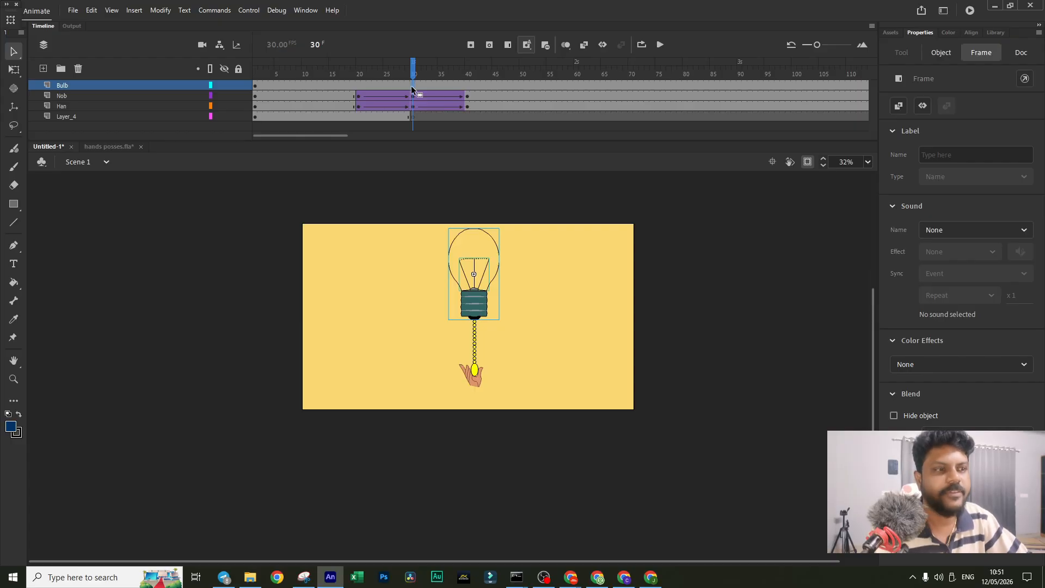
{"action": "scroll", "coordinate": [465, 358], "scroll_direction": "up", "scroll_amount": 4}
{"action": "scroll", "coordinate": [450, 342], "scroll_direction": "down", "scroll_amount": 3}
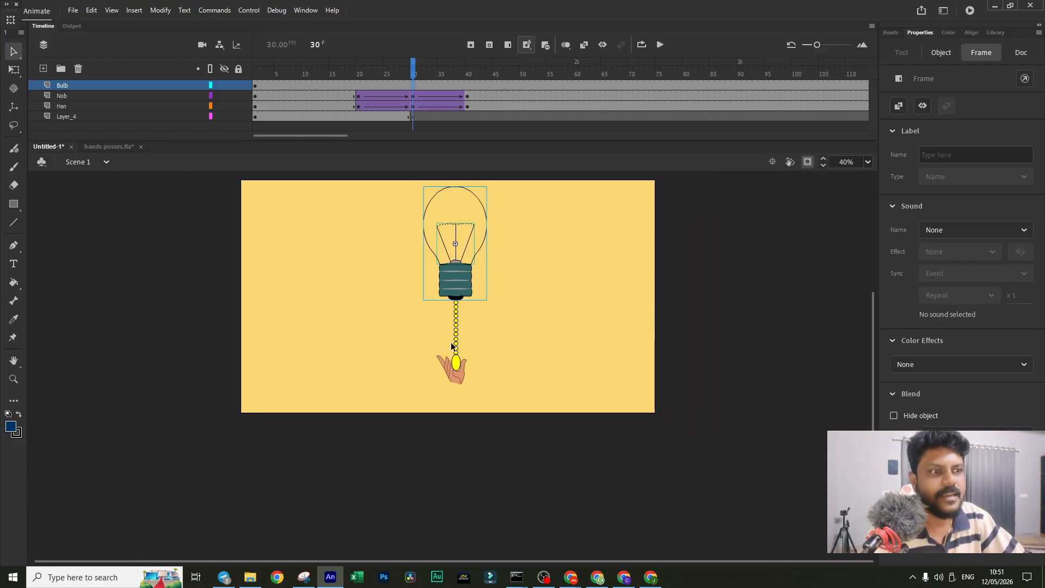
{"action": "scroll", "coordinate": [451, 342], "scroll_direction": "up", "scroll_amount": 3}
{"action": "scroll", "coordinate": [540, 378], "scroll_direction": "up", "scroll_amount": 1}
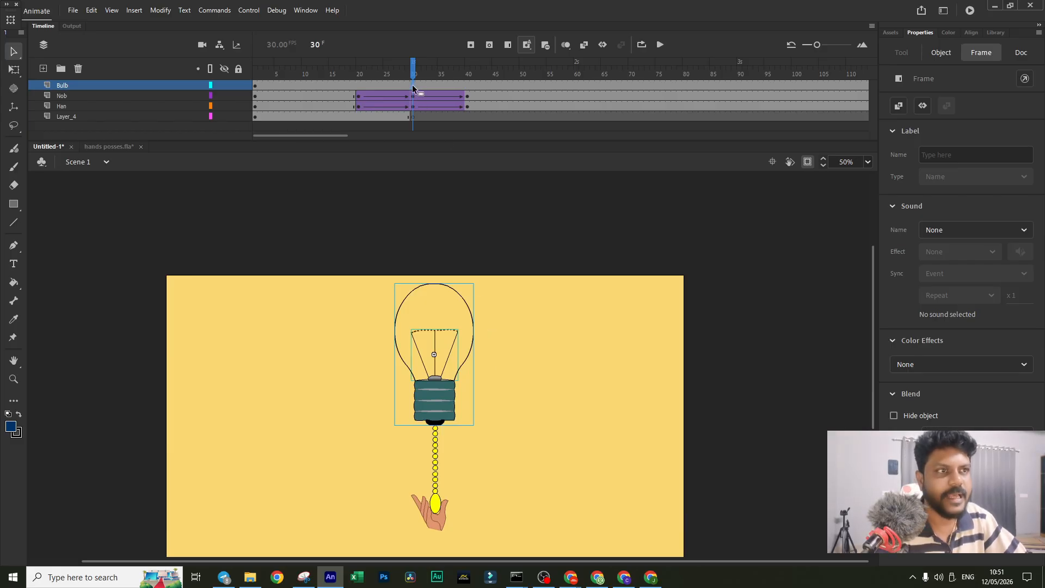
Step: Duplicate the Nob and Han pull animation from frames 20–40 to start at frame 91, and preview the copy
{"action": "left_click_drag", "start_coordinate": [359, 99], "coordinate": [467, 102]}
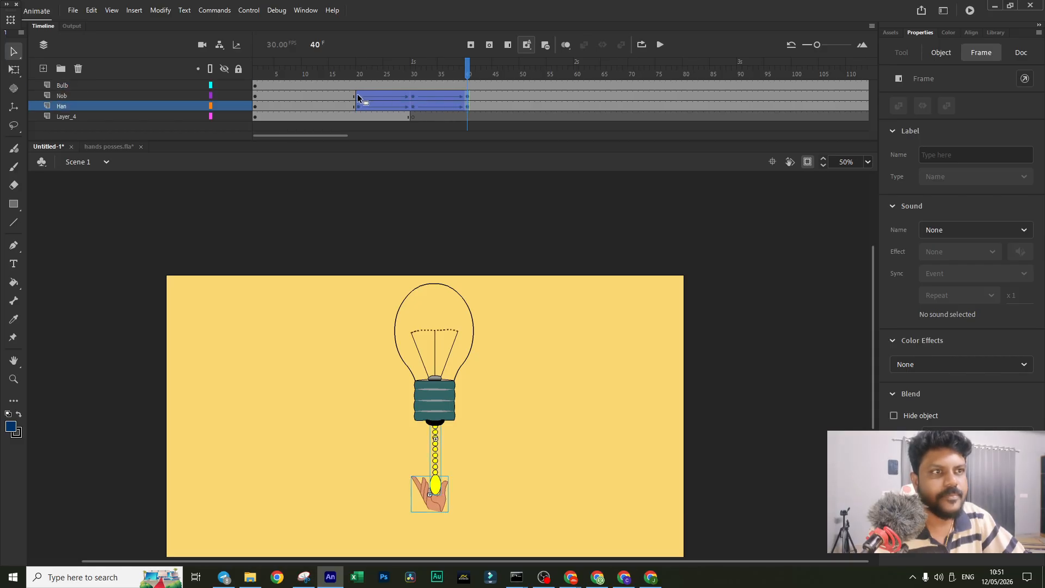
{"action": "left_click_drag", "start_coordinate": [357, 94], "coordinate": [608, 95]}
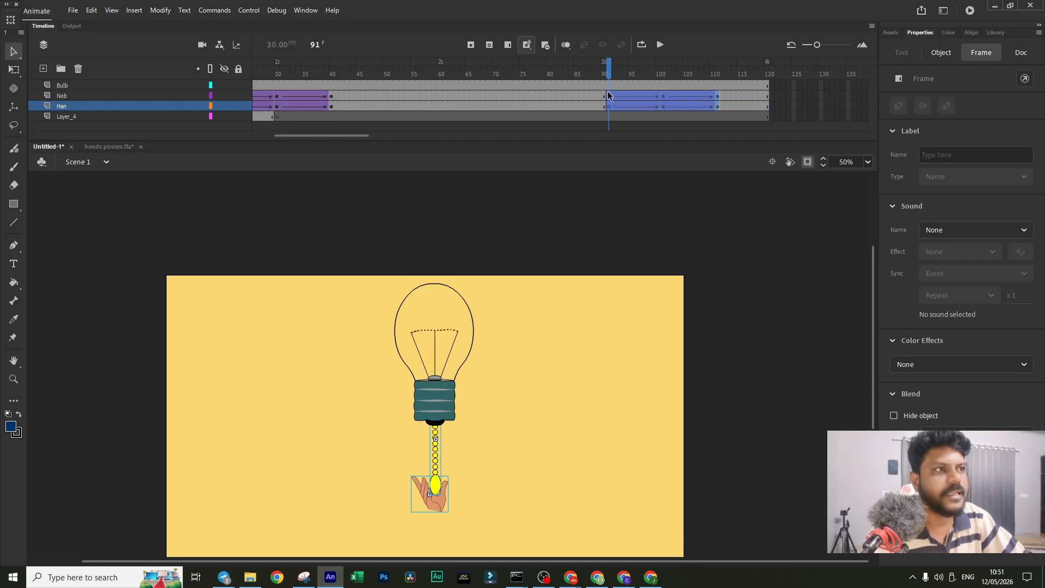
{"action": "left_click", "coordinate": [595, 70]}
{"action": "key", "text": "Return"}
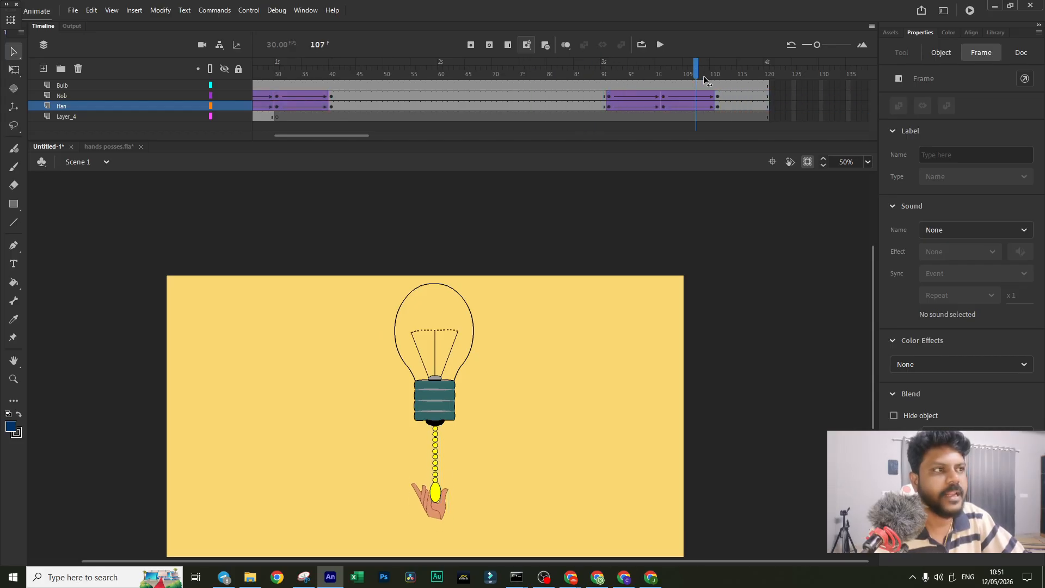
Step: Insert keyframes on the Bulb layer at frames 30 and 101
{"action": "left_click_drag", "start_coordinate": [308, 79], "coordinate": [415, 82]}
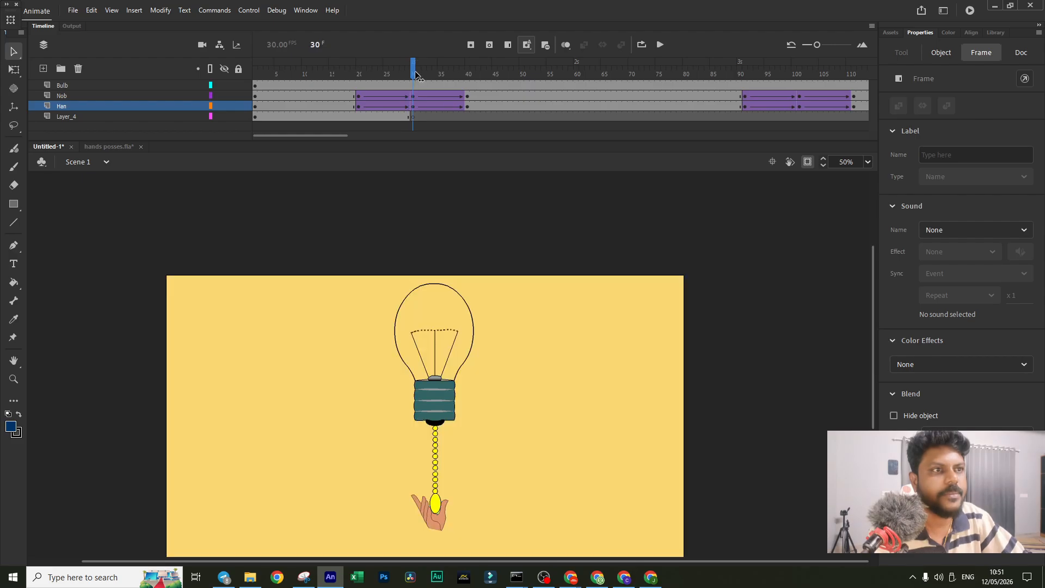
{"action": "left_click", "coordinate": [414, 87]}
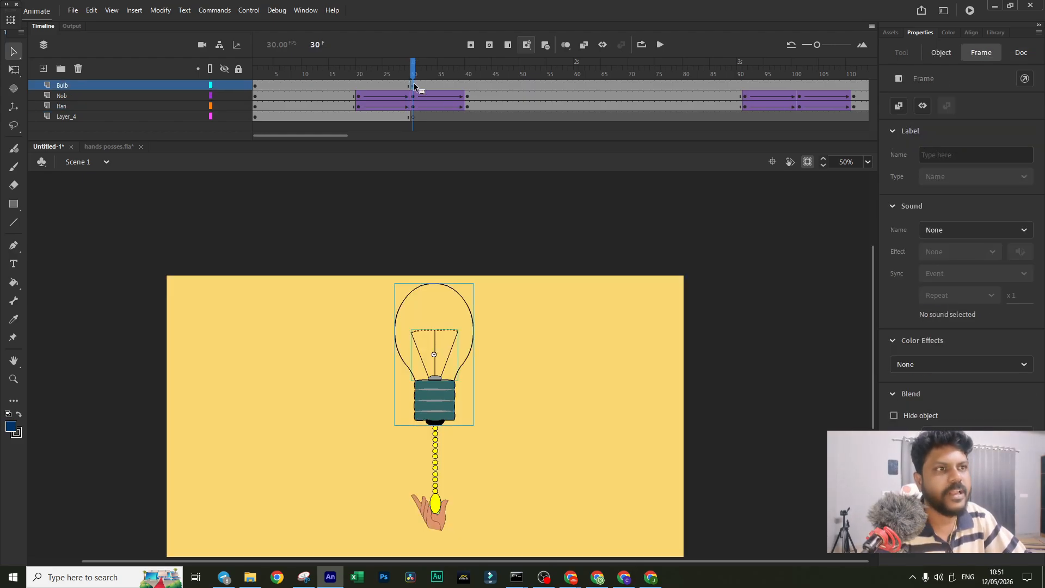
{"action": "left_click", "coordinate": [799, 85]}
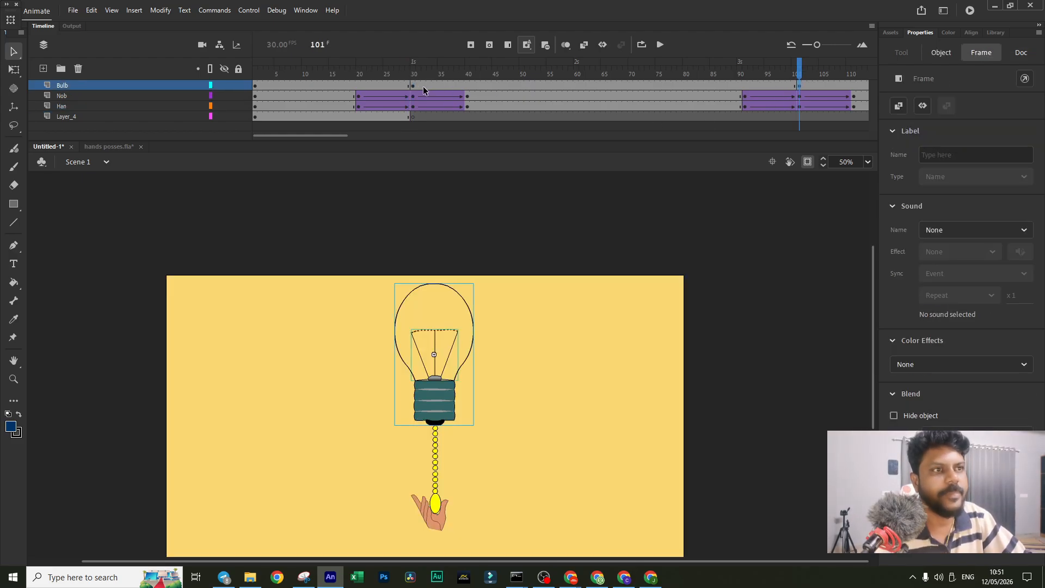
Step: Open the filament group inside the bulb at frame 30 to examine its shapes, and return to the scene
{"action": "left_click", "coordinate": [413, 87]}
{"action": "scroll", "coordinate": [476, 393], "scroll_direction": "up", "scroll_amount": 3}
{"action": "scroll", "coordinate": [476, 393], "scroll_direction": "down", "scroll_amount": 2}
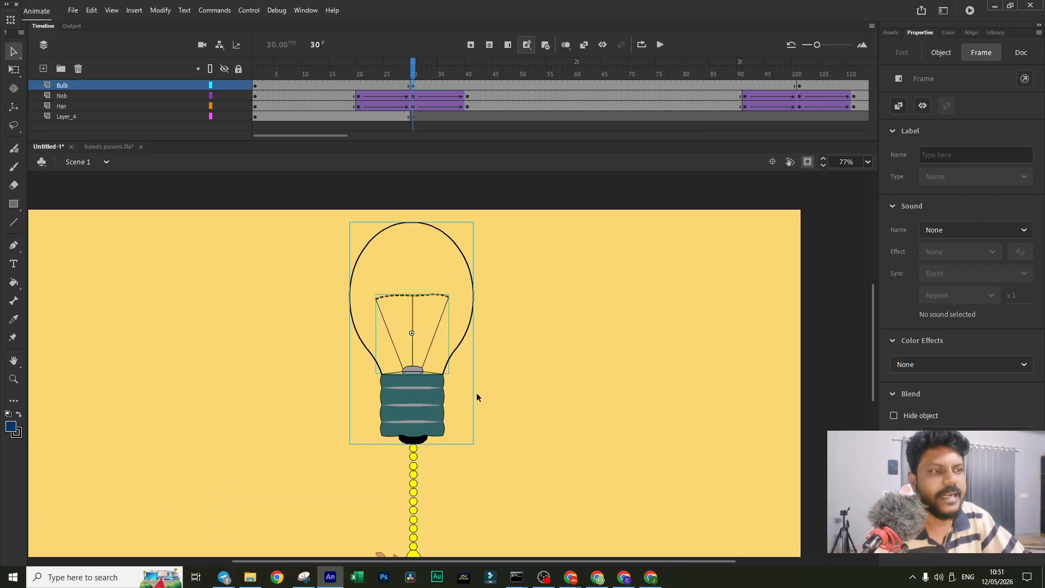
{"action": "scroll", "coordinate": [471, 366], "scroll_direction": "up", "scroll_amount": 1}
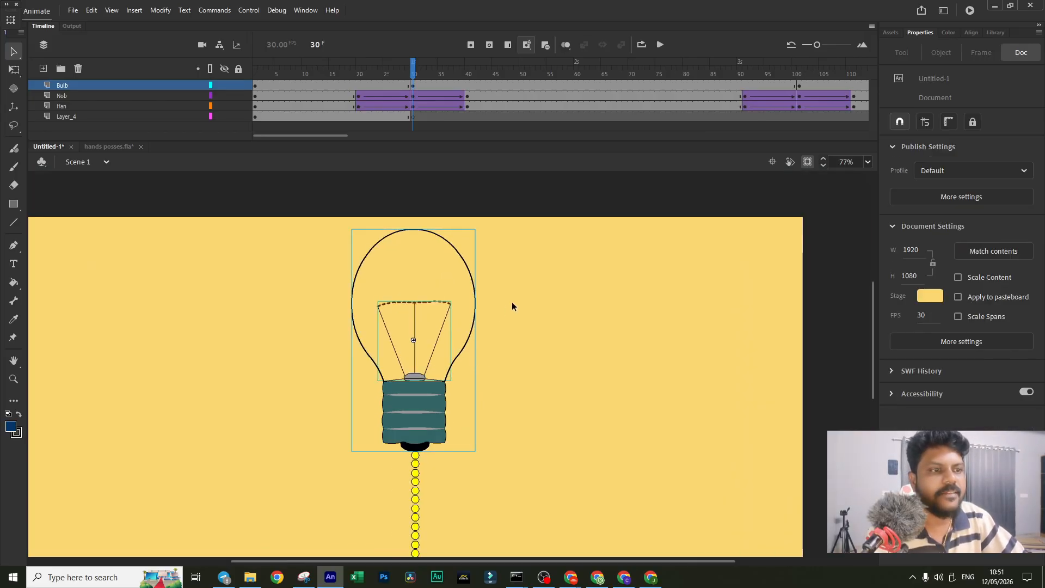
{"action": "left_click", "coordinate": [447, 305]}
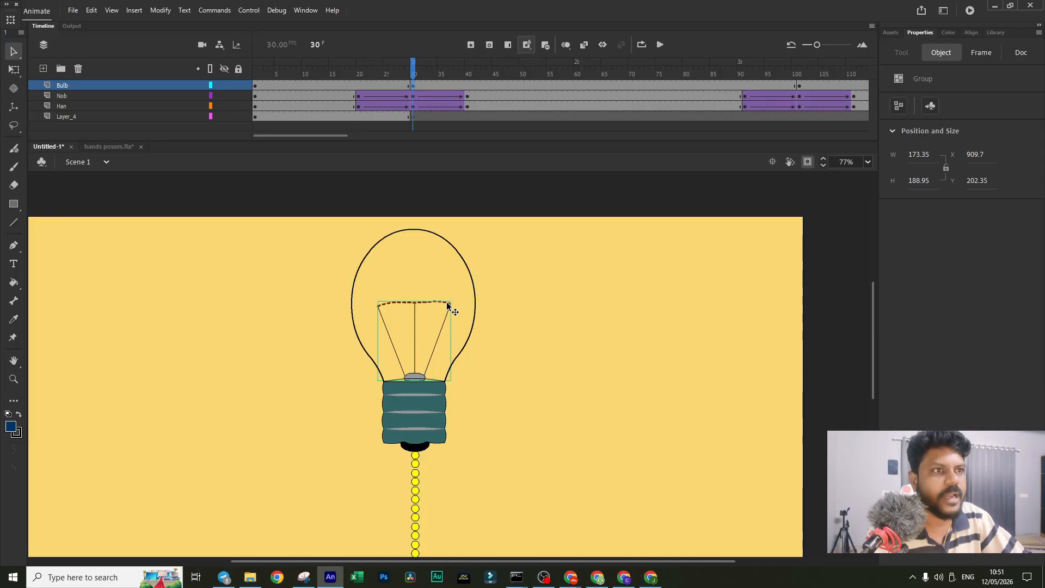
{"action": "double_click", "coordinate": [447, 305]}
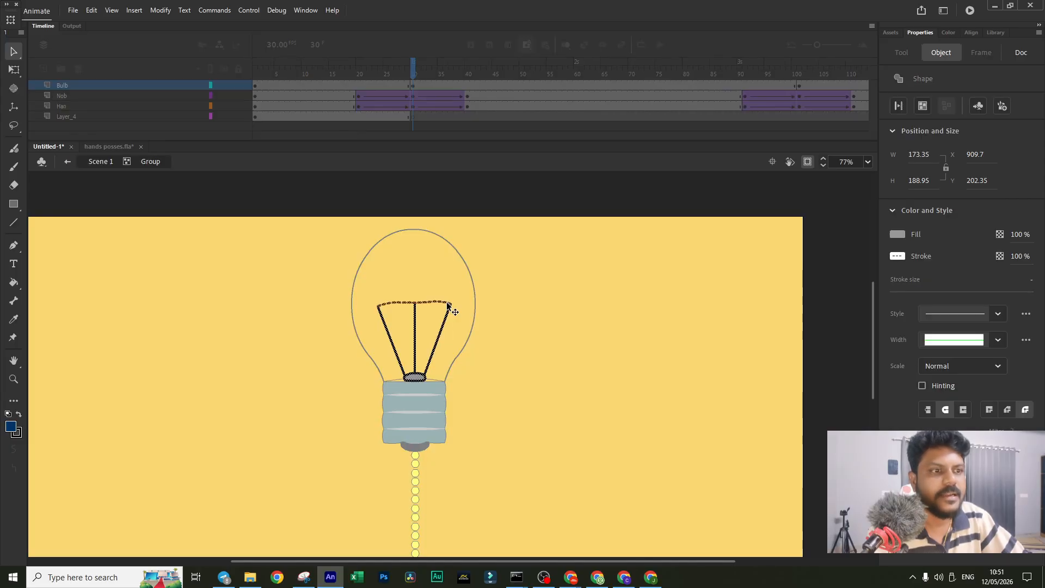
{"action": "double_click", "coordinate": [556, 292]}
{"action": "scroll", "coordinate": [414, 302], "scroll_direction": "down", "scroll_amount": 1}
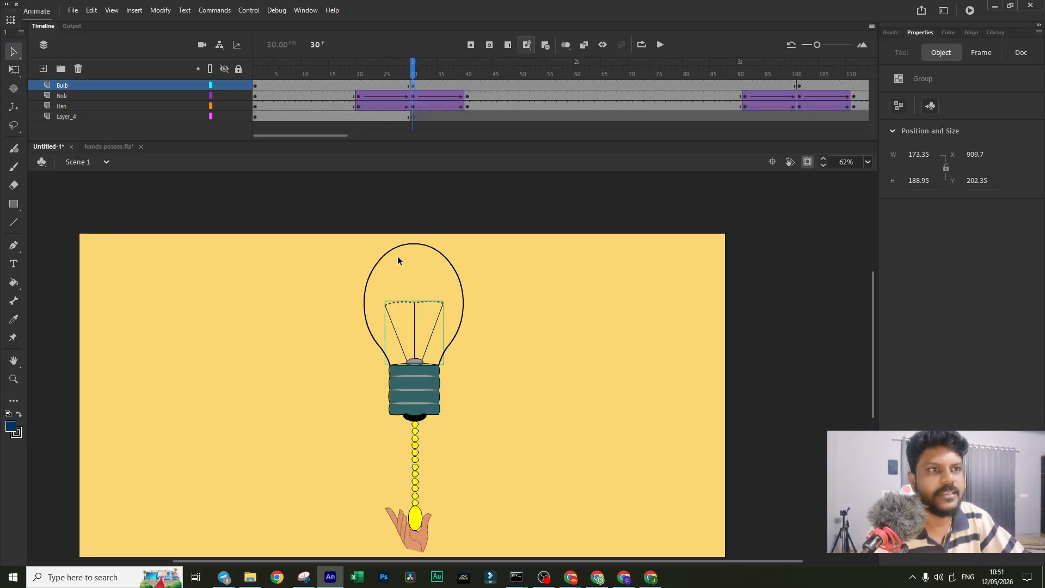
Step: Add a new layer between the Bulb and Nob layers and insert a blank keyframe on it at frame 30
{"action": "left_click", "coordinate": [57, 95]}
{"action": "left_click", "coordinate": [43, 69]}
{"action": "left_click", "coordinate": [413, 95]}
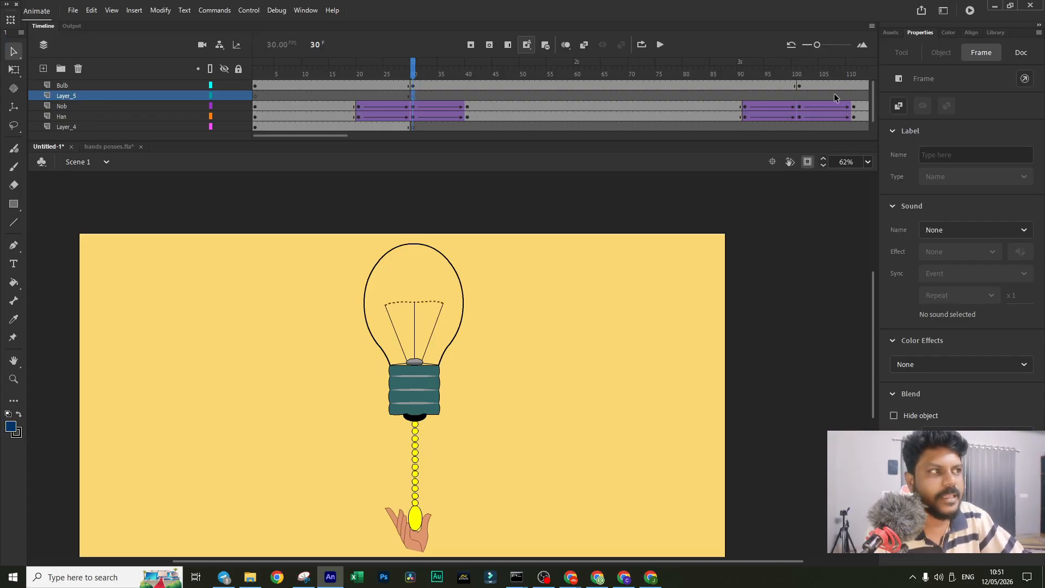
Step: Draw a dark blue oval about 225 px wide and 118 px high around the filament's top on Layer_5 at frame 30
{"action": "scroll", "coordinate": [416, 374], "scroll_direction": "up", "scroll_amount": 2}
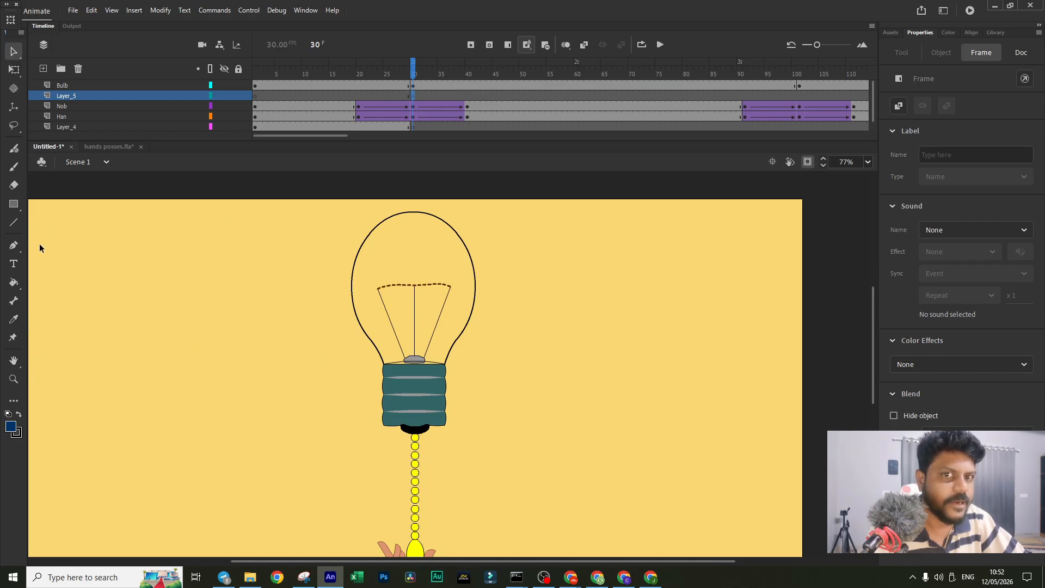
{"action": "scroll", "coordinate": [358, 302], "scroll_direction": "down", "scroll_amount": 2}
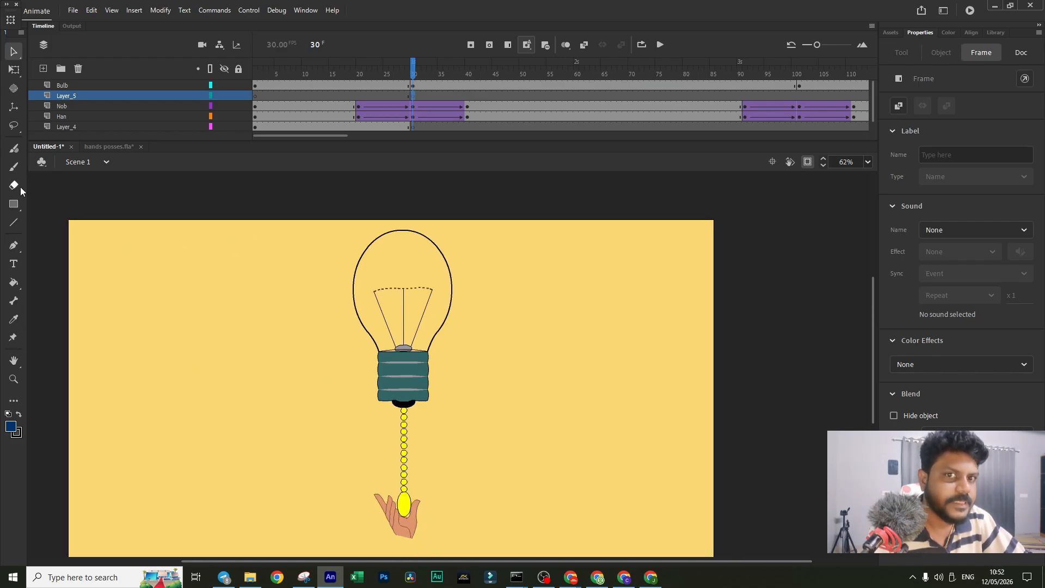
{"action": "left_click", "coordinate": [16, 206]}
{"action": "left_click", "coordinate": [66, 236]}
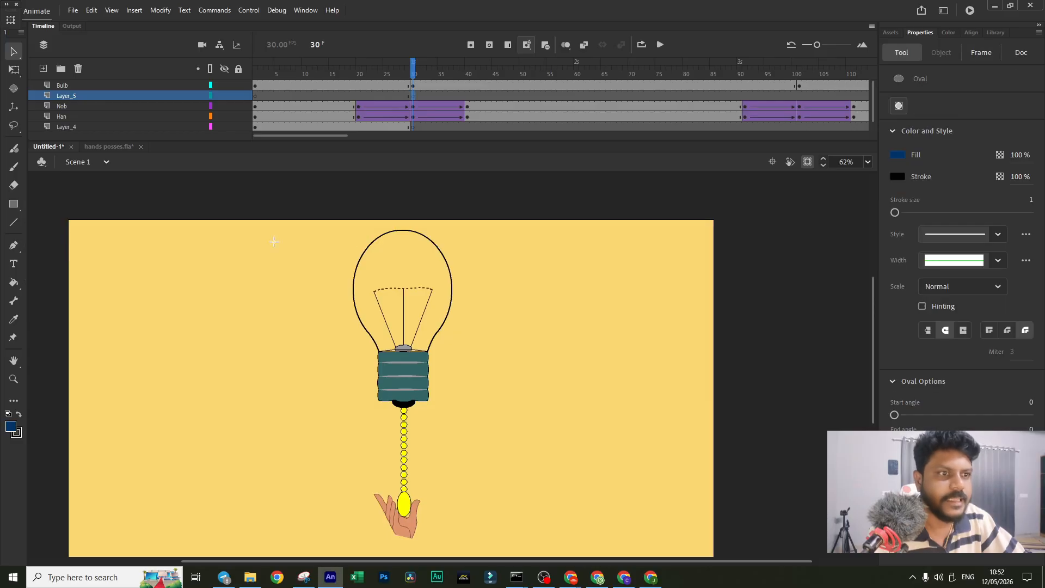
{"action": "left_click_drag", "start_coordinate": [371, 270], "coordinate": [442, 312]}
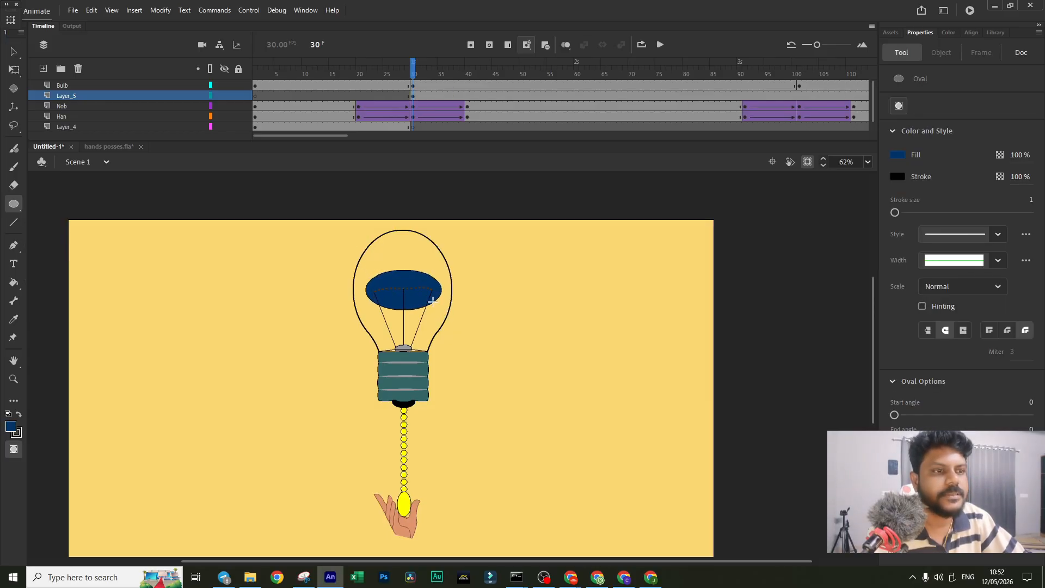
Step: Edit the oval inside the bulb, removing its black outline and setting its fill to bright yellow
{"action": "left_click", "coordinate": [13, 51]}
{"action": "left_click", "coordinate": [414, 280]}
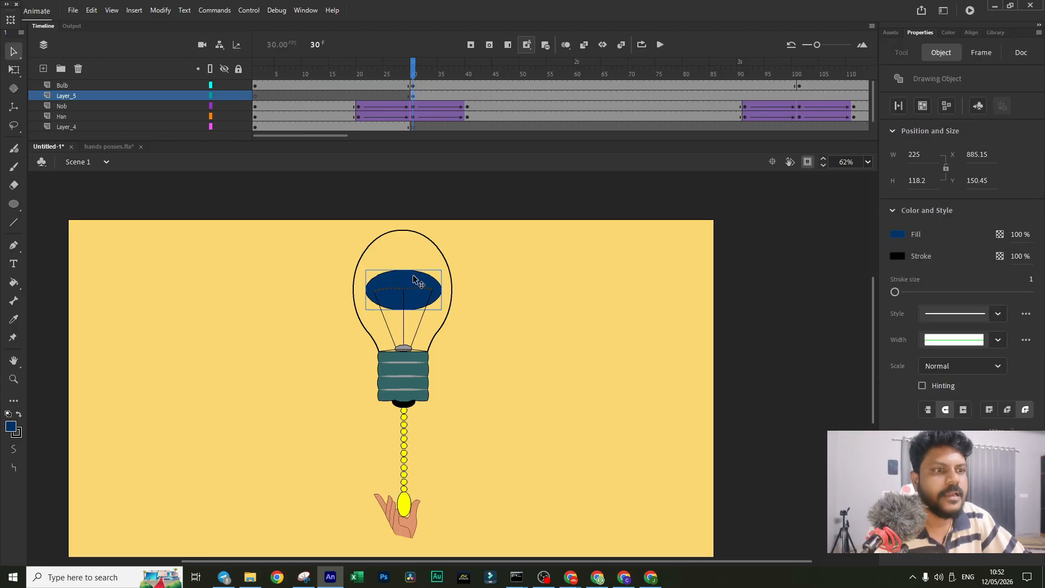
{"action": "double_click", "coordinate": [415, 280]}
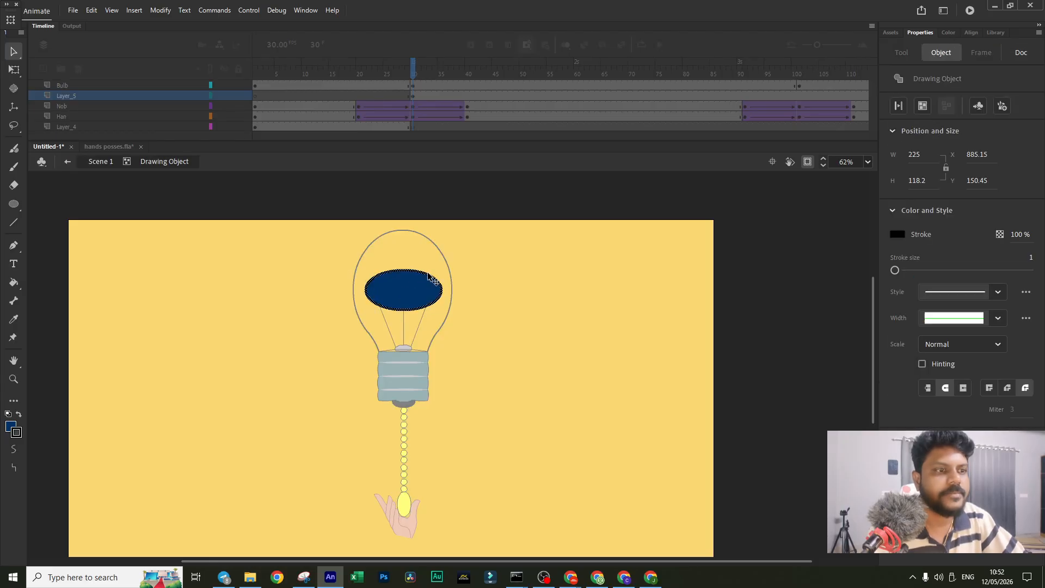
{"action": "left_click", "coordinate": [430, 277]}
{"action": "left_click", "coordinate": [542, 277]}
{"action": "left_click", "coordinate": [414, 289]}
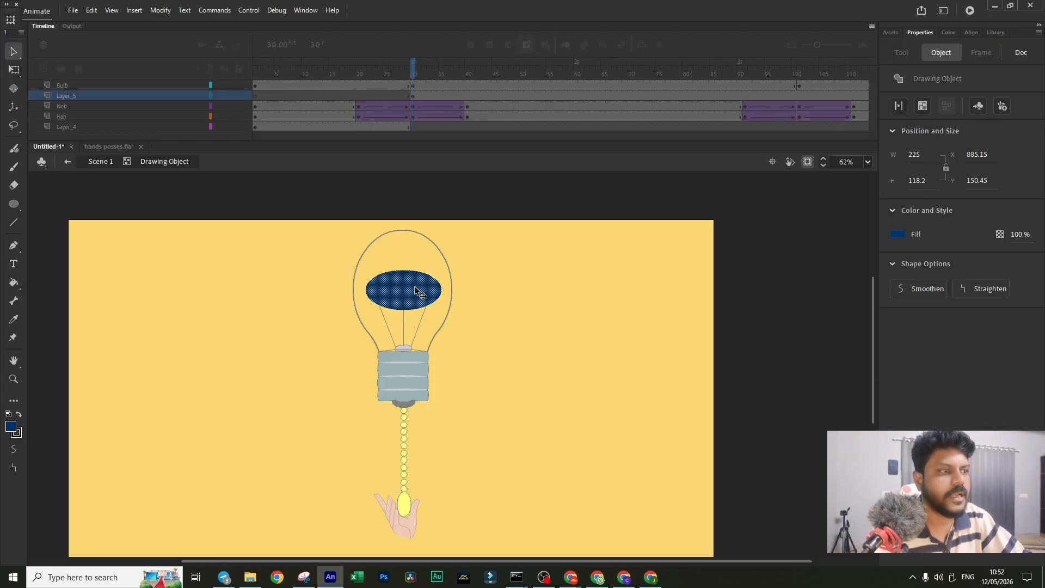
{"action": "left_click", "coordinate": [897, 234]}
{"action": "left_click", "coordinate": [864, 312]}
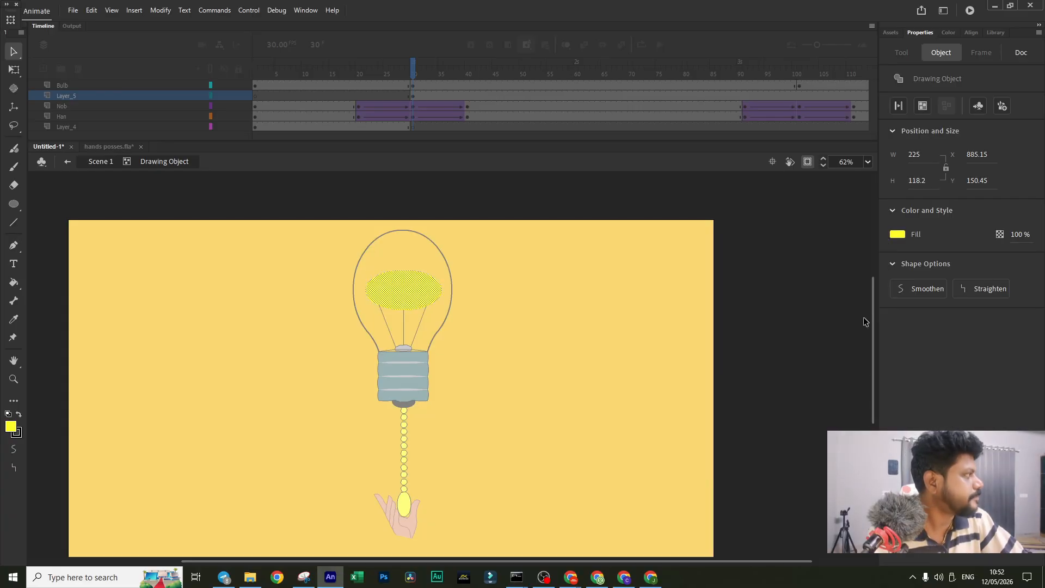
Step: Return to the scene and add a Blur filter of 10 to the Layer_5 frame at frame 30
{"action": "left_click", "coordinate": [629, 302]}
{"action": "left_click", "coordinate": [407, 291]}
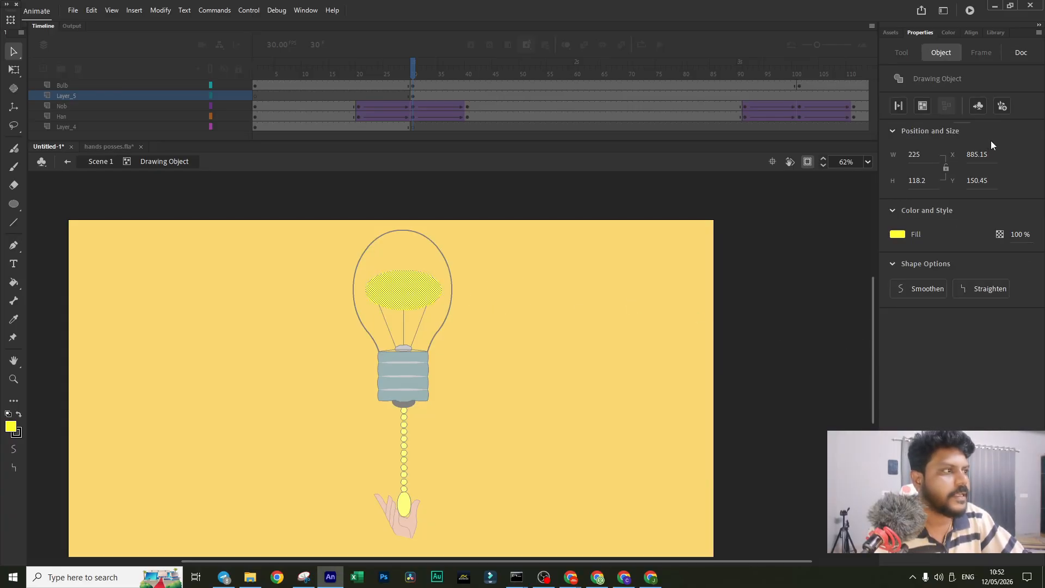
{"action": "double_click", "coordinate": [587, 316]}
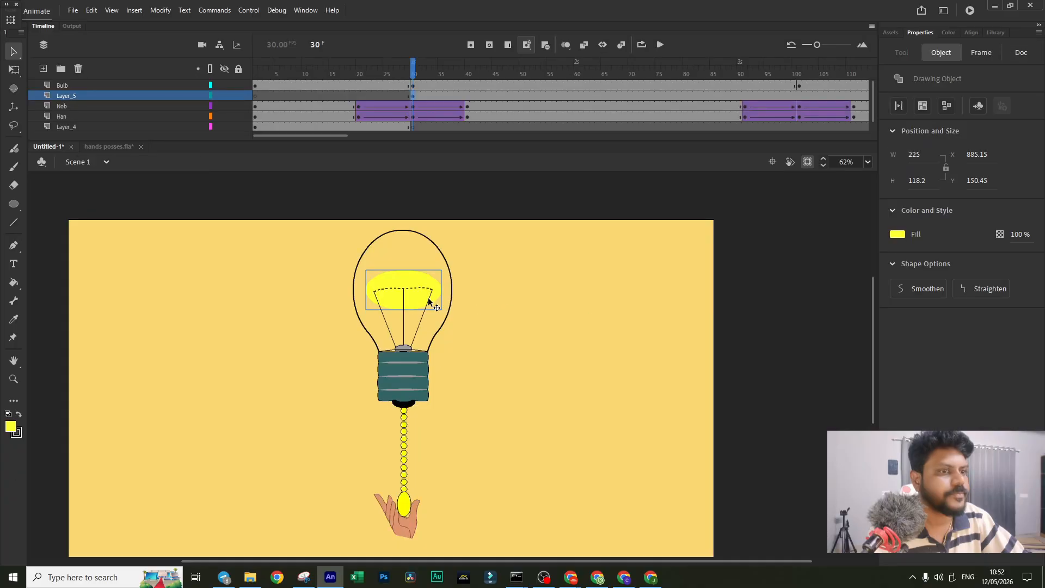
{"action": "left_click", "coordinate": [982, 52]}
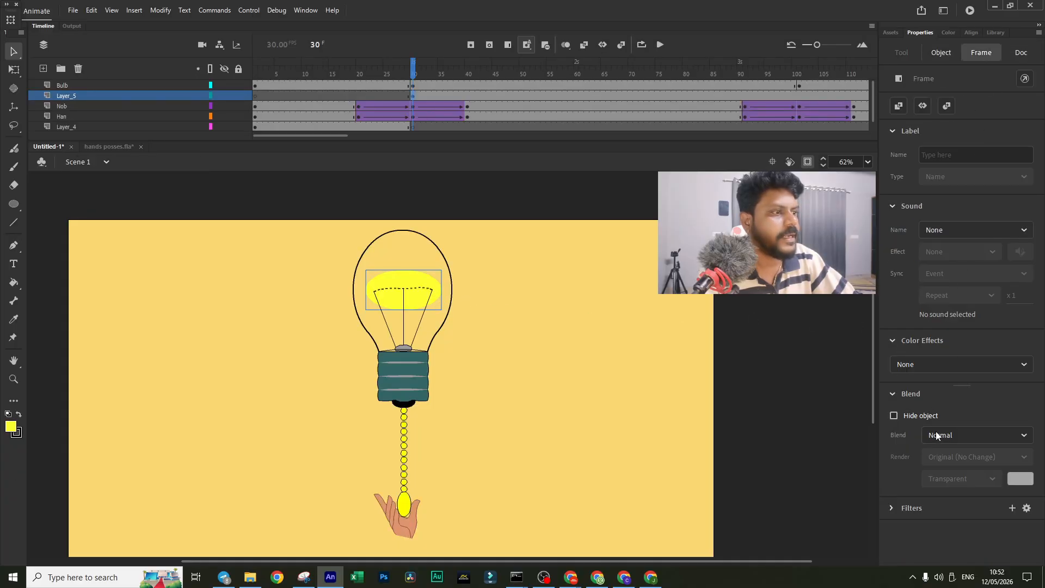
{"action": "left_click", "coordinate": [1012, 508]}
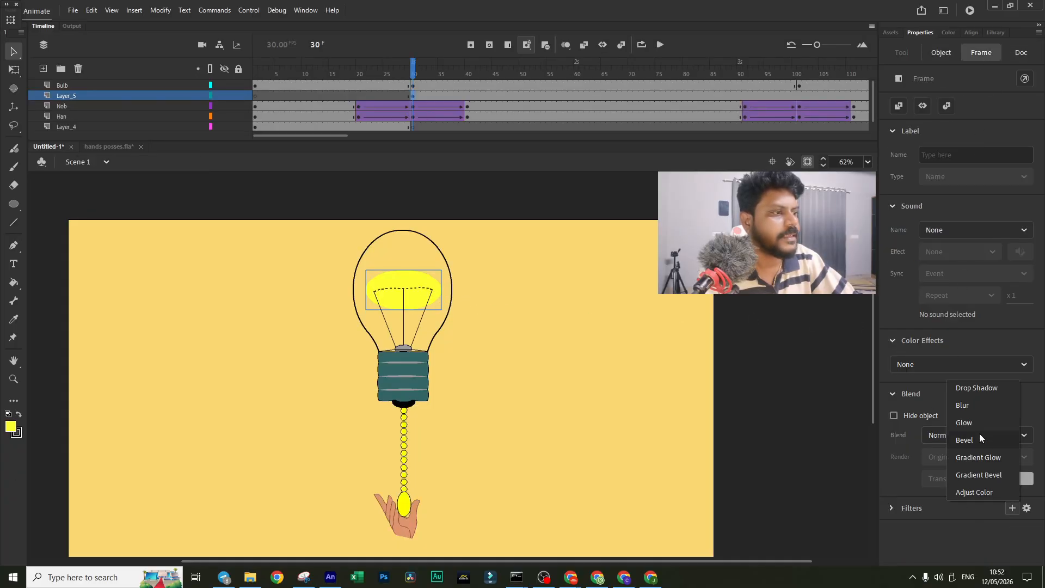
{"action": "left_click", "coordinate": [975, 407]}
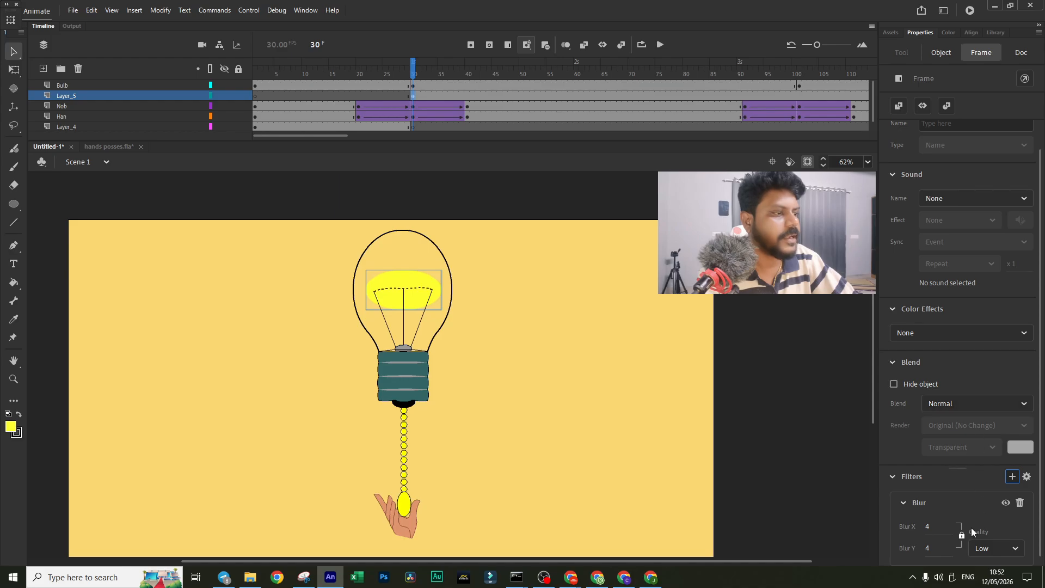
{"action": "left_click", "coordinate": [931, 527]}
{"action": "left_click_drag", "start_coordinate": [931, 526], "coordinate": [933, 526]}
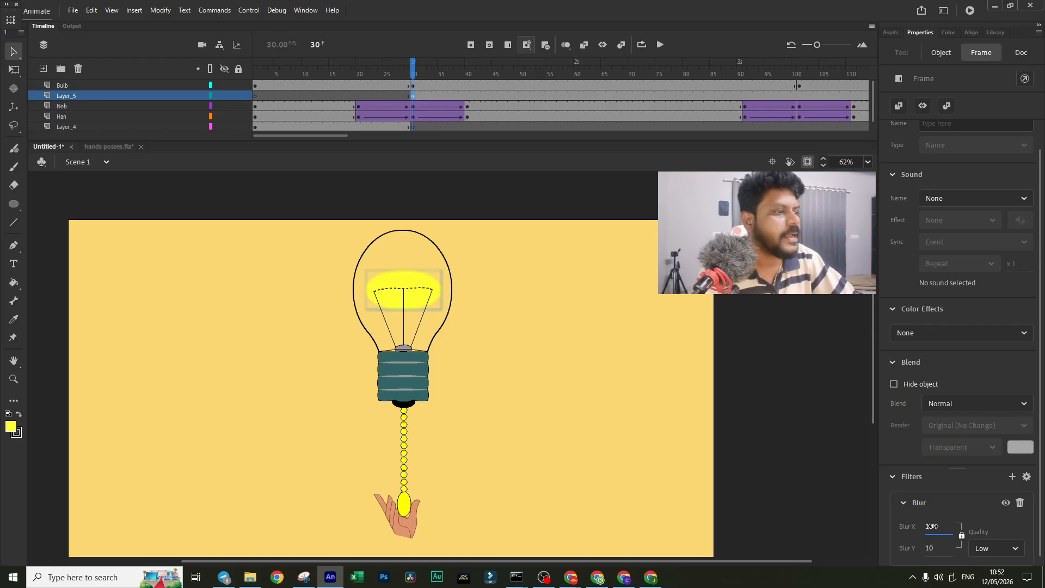
Step: Add a Glow filter to the same Layer_5 frame and select the yellow oval inside the bulb
{"action": "left_click", "coordinate": [1010, 477]}
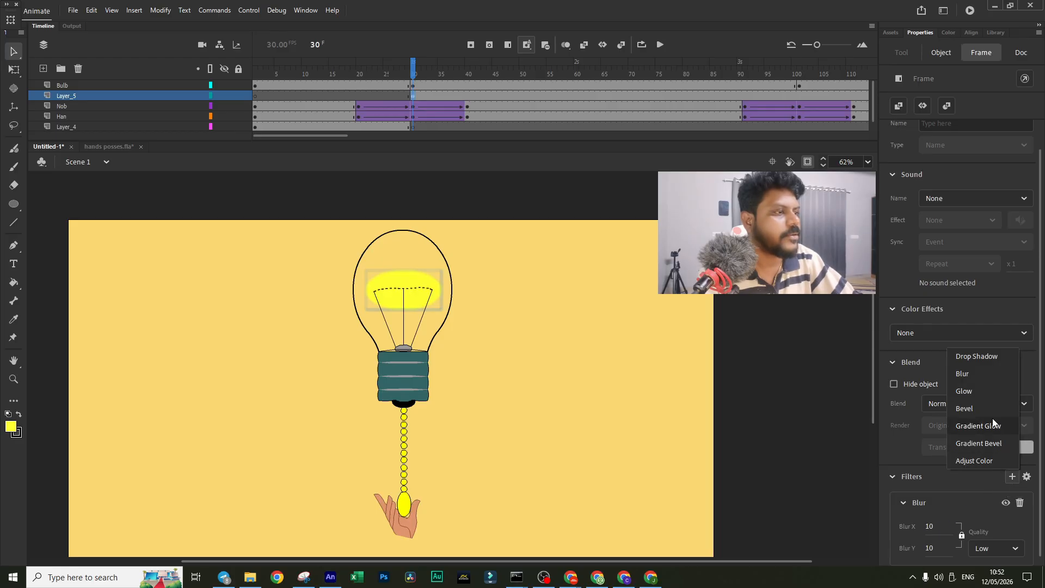
{"action": "left_click", "coordinate": [980, 394]}
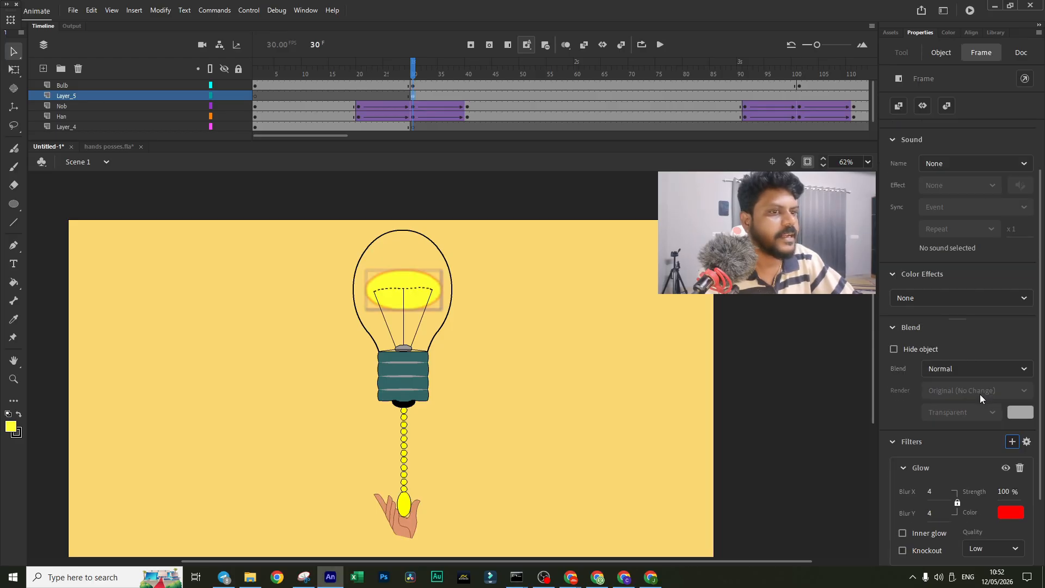
{"action": "left_click", "coordinate": [442, 310]}
{"action": "left_click", "coordinate": [442, 303]}
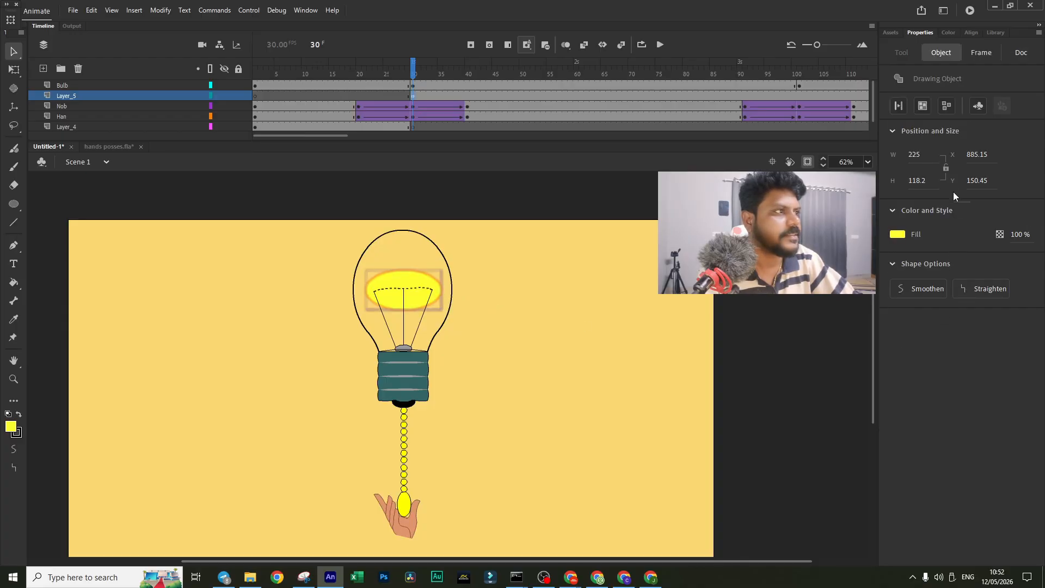
Step: Set the Glow filter's colour to pale yellow and increase its blur to spread a soft halo around the oval
{"action": "left_click", "coordinate": [974, 52]}
{"action": "scroll", "coordinate": [942, 479], "scroll_direction": "down", "scroll_amount": 3}
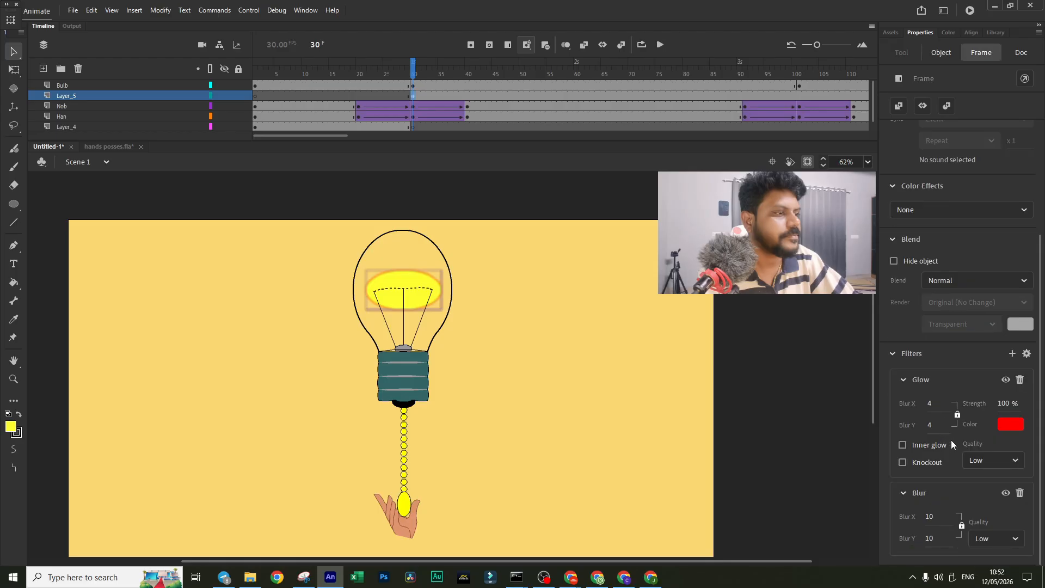
{"action": "left_click", "coordinate": [1011, 425]}
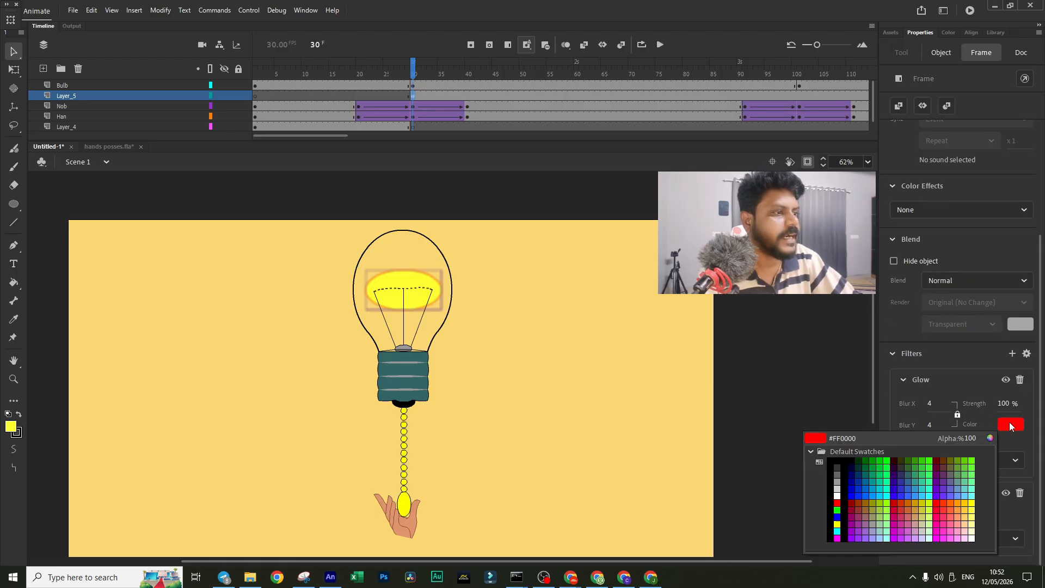
{"action": "left_click", "coordinate": [837, 496]}
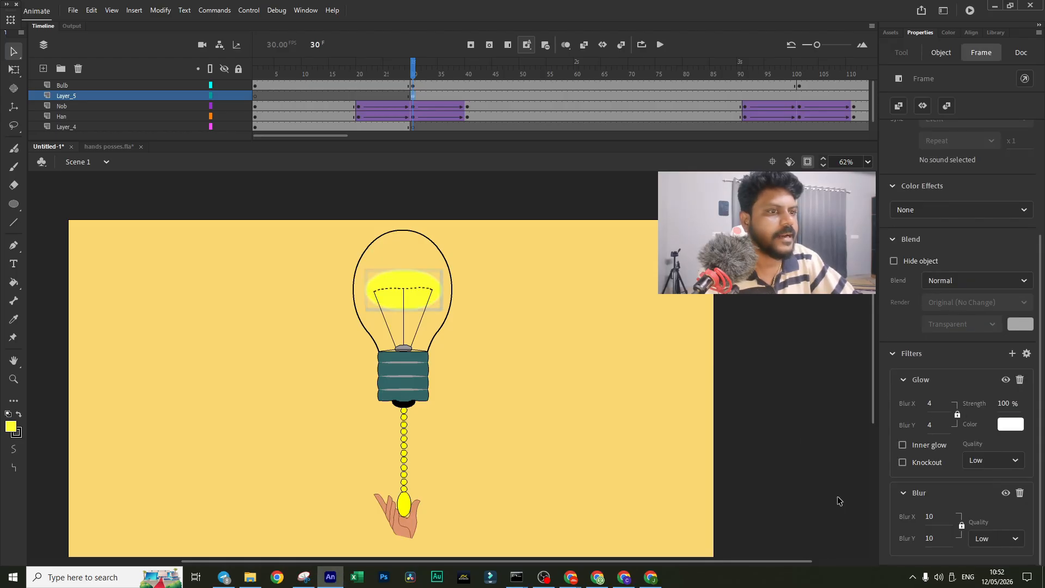
{"action": "left_click", "coordinate": [1016, 427]}
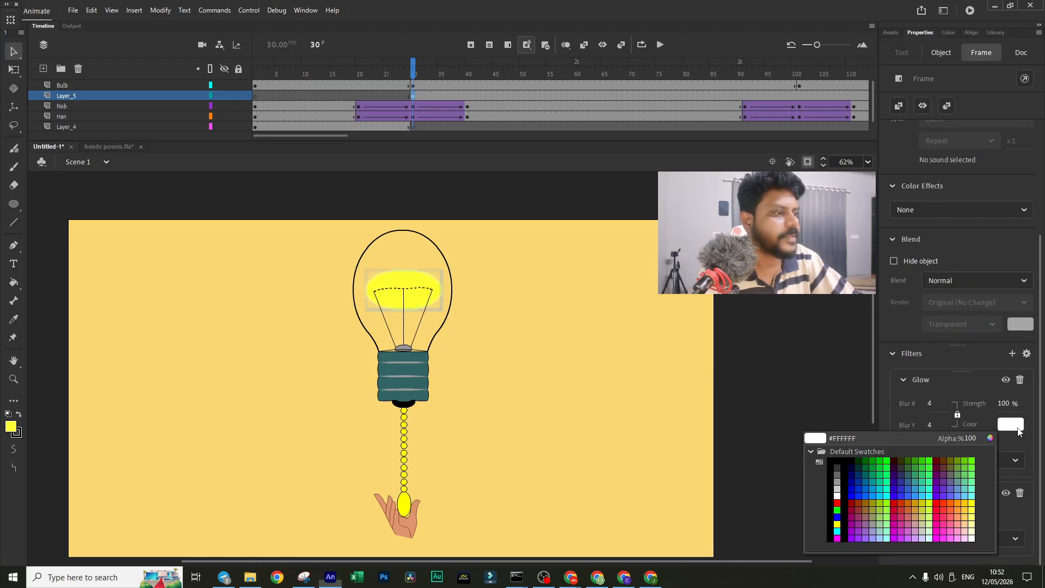
{"action": "left_click", "coordinate": [974, 530]}
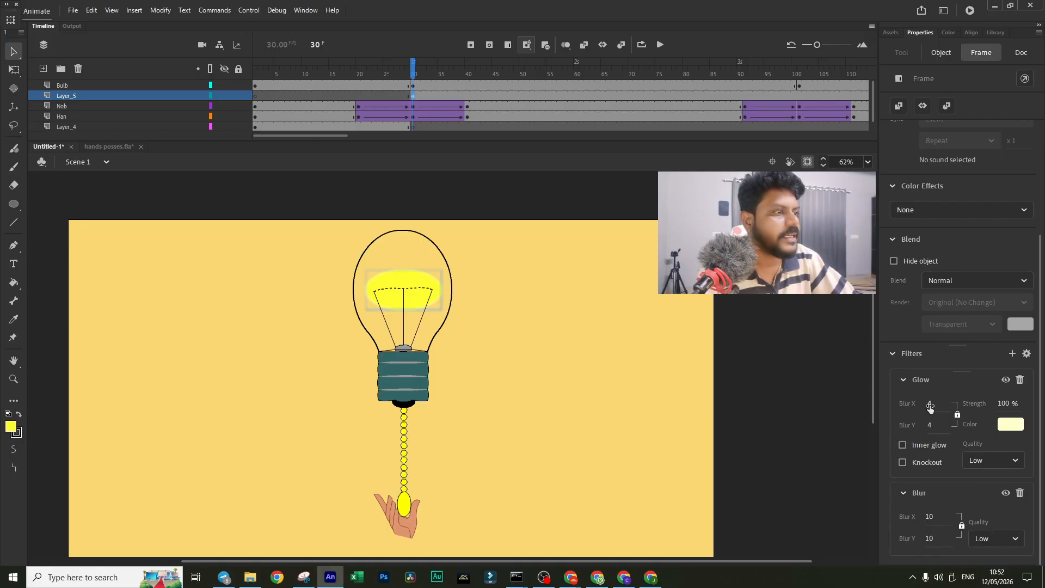
{"action": "left_click_drag", "start_coordinate": [930, 404], "coordinate": [970, 402]}
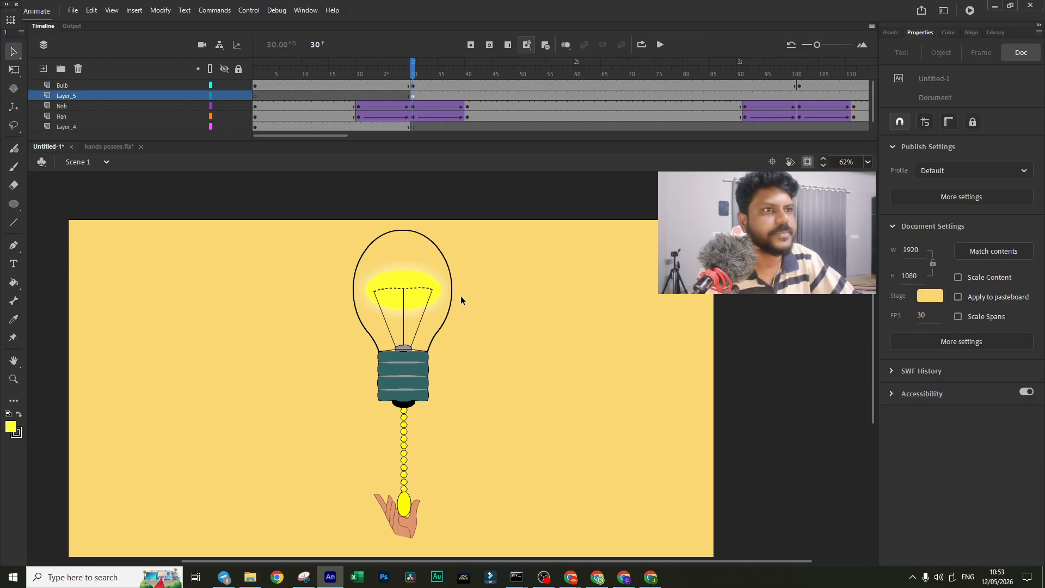
Step: Insert a blank keyframe on Layer_5 at frame 101 to end the yellow glow there
{"action": "left_click", "coordinate": [798, 98]}
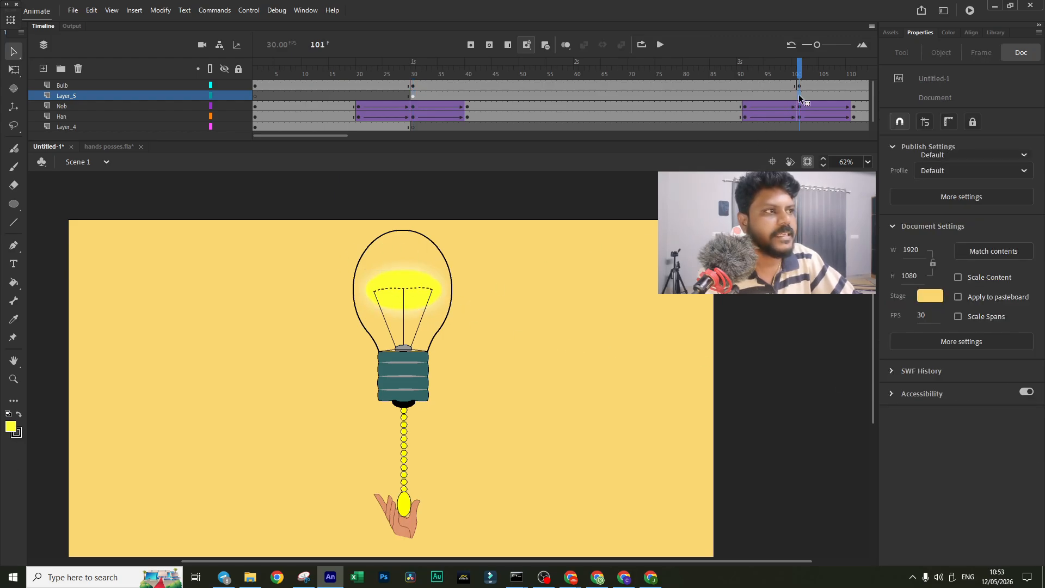
{"action": "key", "text": "F7"}
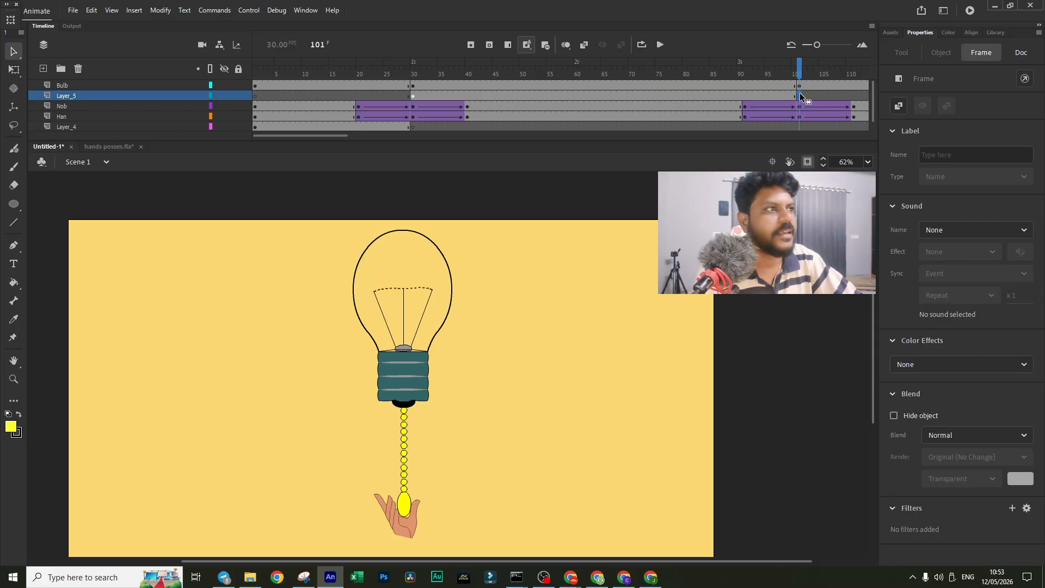
{"action": "left_click", "coordinate": [797, 84]}
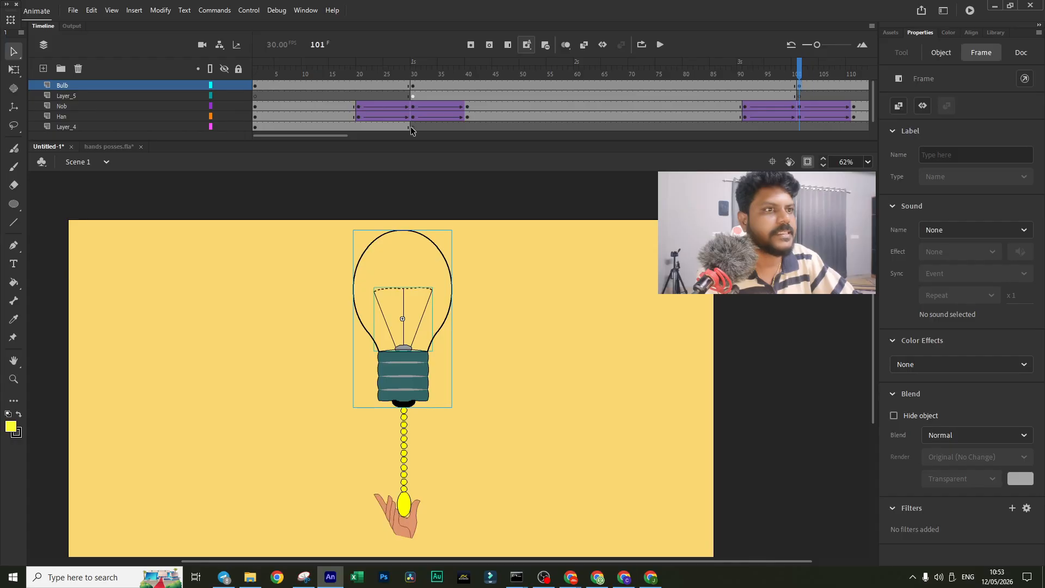
Step: Copy Layer_4's dark blue background keyframe from frame 1 to frame 101
{"action": "left_click", "coordinate": [254, 127]}
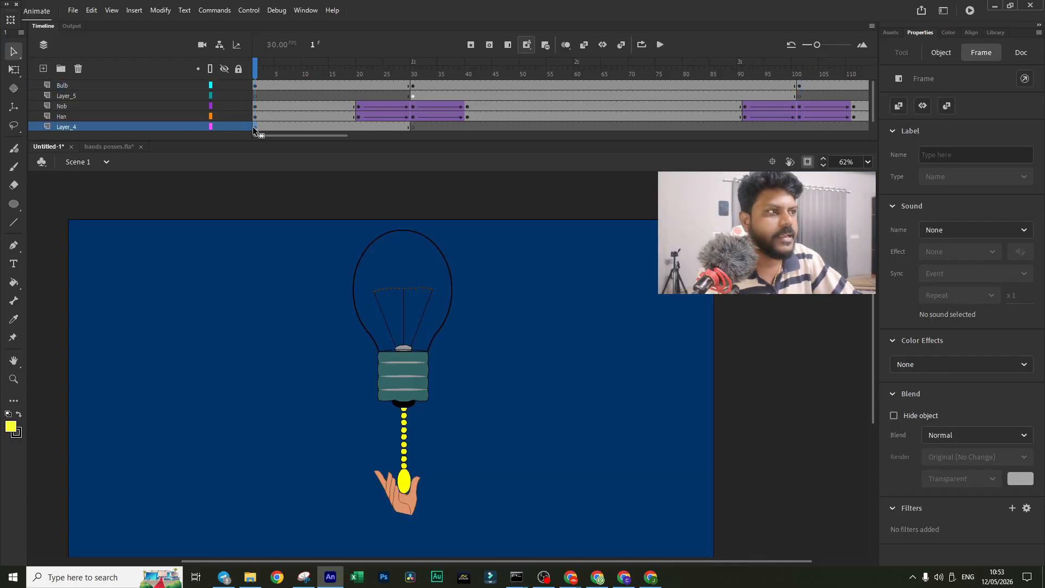
{"action": "left_click", "coordinate": [798, 127]}
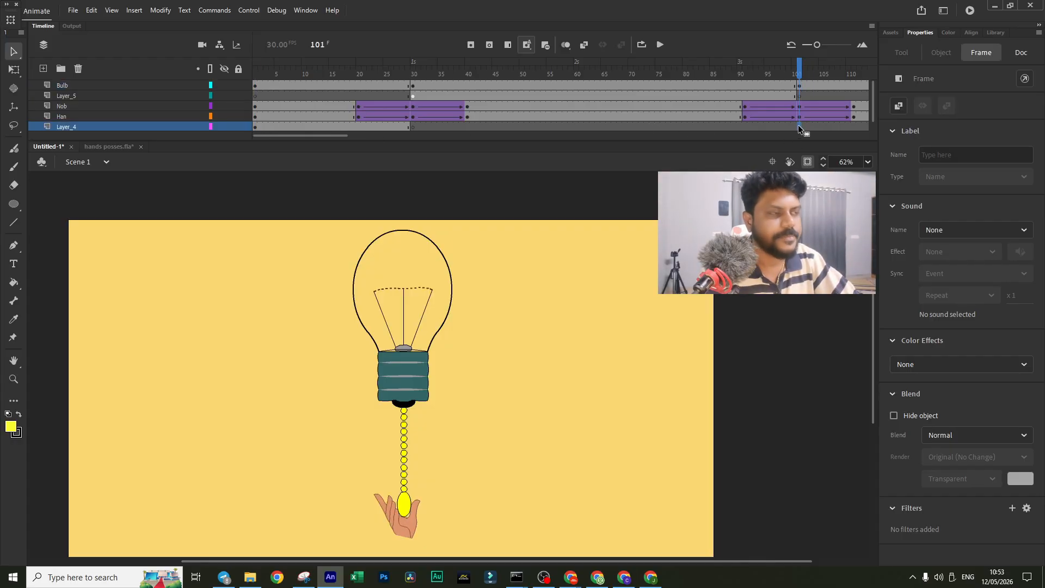
{"action": "left_click", "coordinate": [256, 128]}
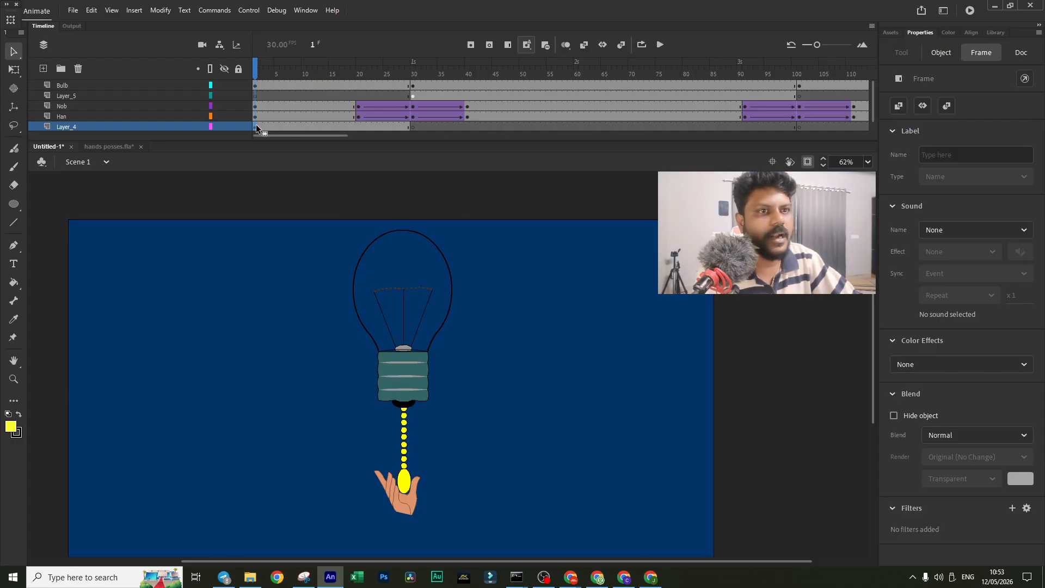
{"action": "scroll", "coordinate": [254, 126], "scroll_direction": "down", "scroll_amount": 1}
{"action": "left_click", "coordinate": [803, 119]}
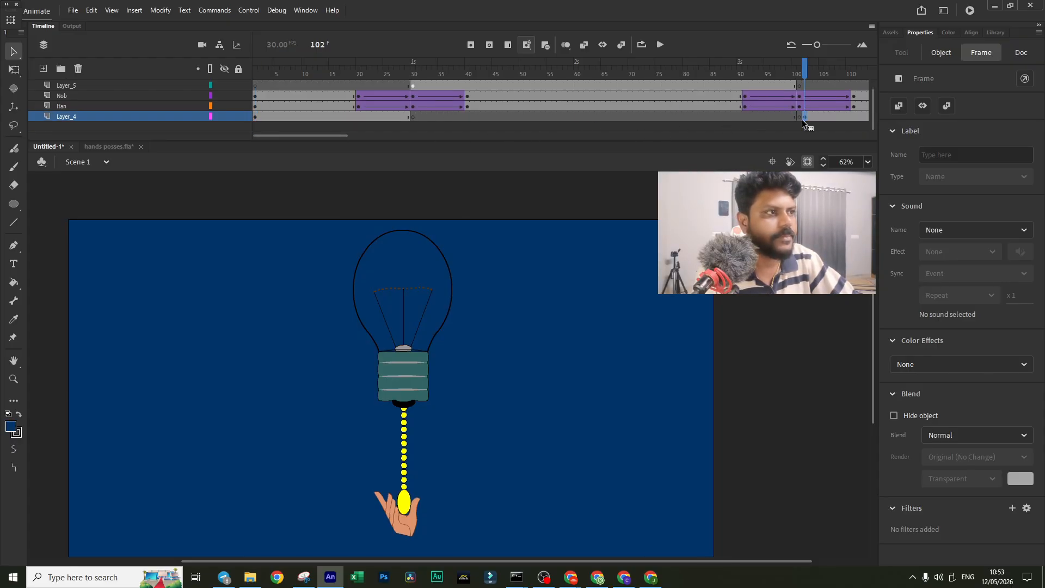
{"action": "key", "text": "shift+comma"}
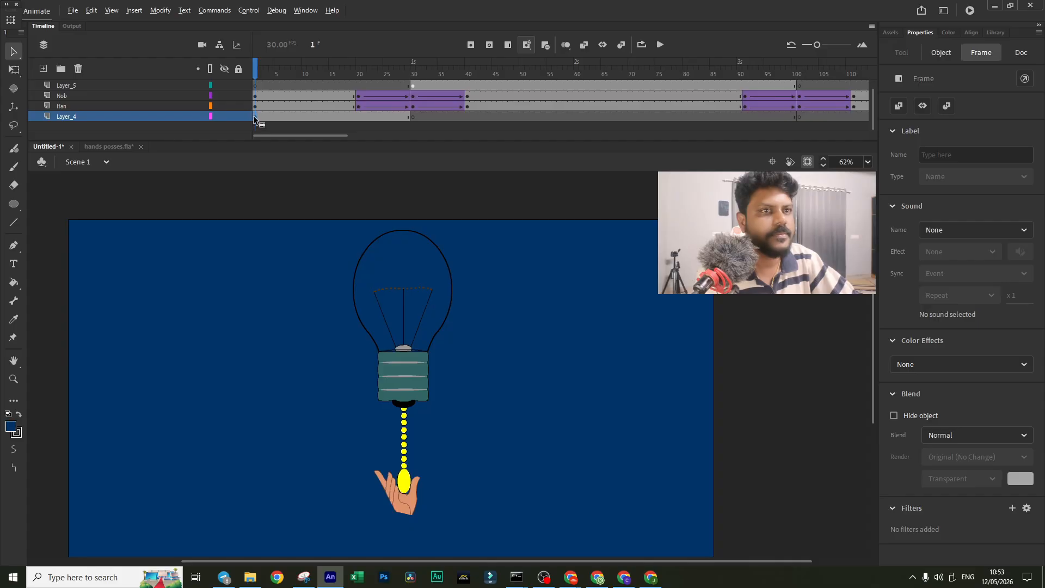
{"action": "left_click_drag", "start_coordinate": [255, 119], "coordinate": [722, 133]}
{"action": "left_click_drag", "start_coordinate": [799, 125], "coordinate": [799, 124]}
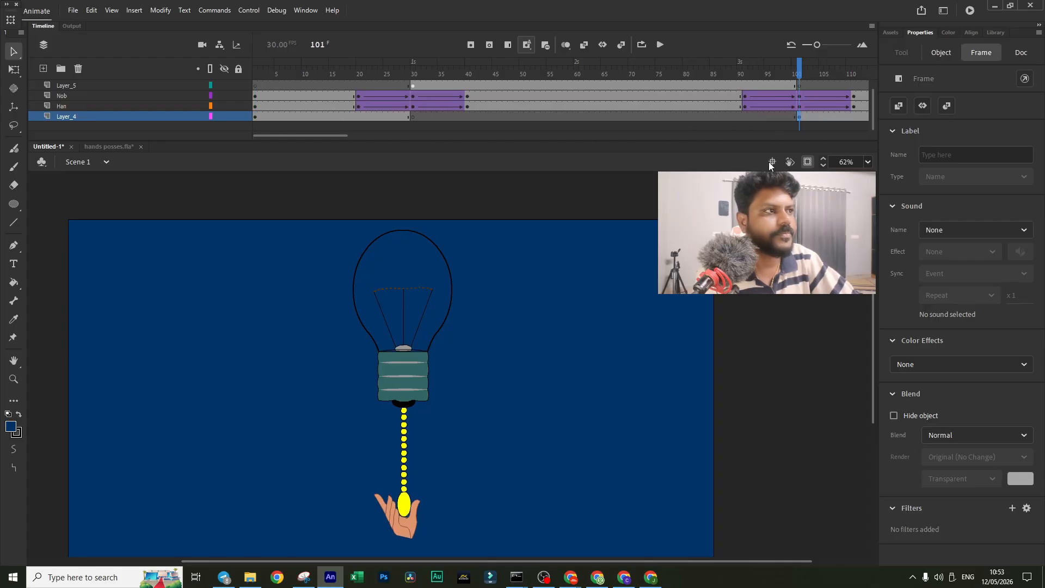
Step: Enlarge the timeline to show all layers and play the animation from frame 1 with the whole stage in view
{"action": "scroll", "coordinate": [703, 295], "scroll_direction": "up", "scroll_amount": 5}
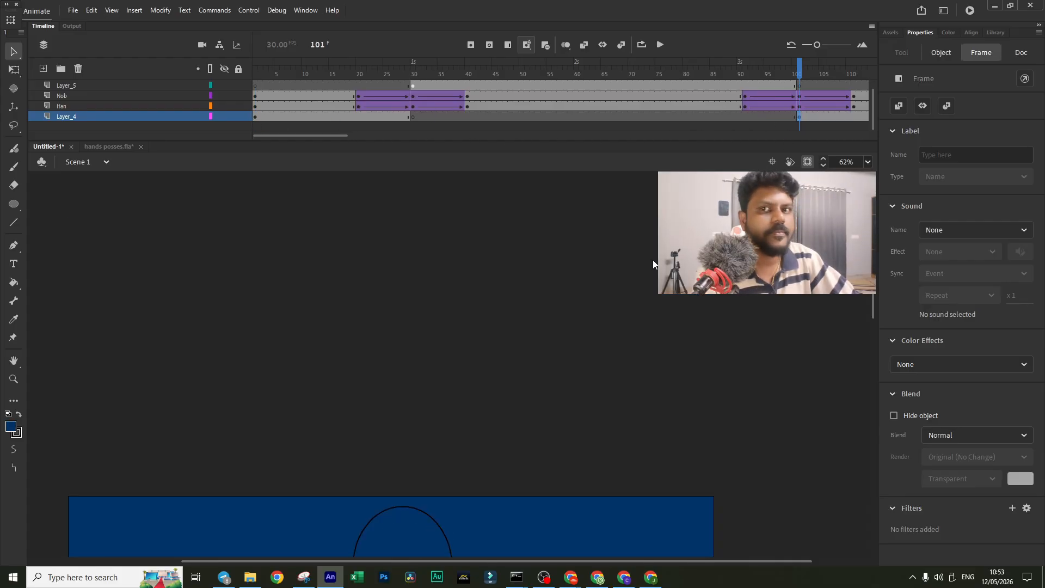
{"action": "scroll", "coordinate": [653, 260], "scroll_direction": "down", "scroll_amount": 4}
{"action": "left_click_drag", "start_coordinate": [494, 141], "coordinate": [494, 161]}
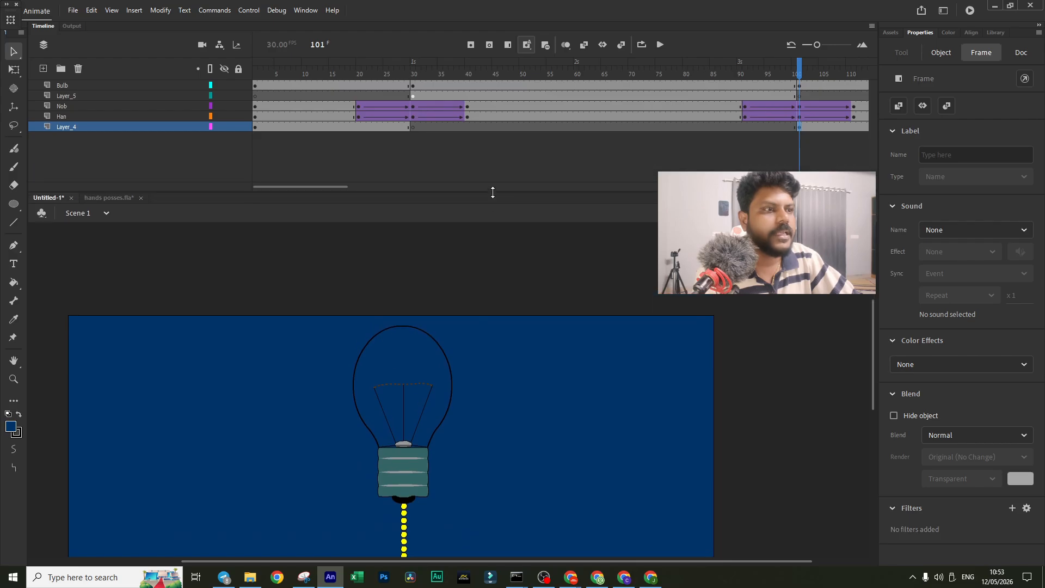
{"action": "scroll", "coordinate": [485, 196], "scroll_direction": "down", "scroll_amount": 3}
{"action": "scroll", "coordinate": [381, 305], "scroll_direction": "down", "scroll_amount": 3}
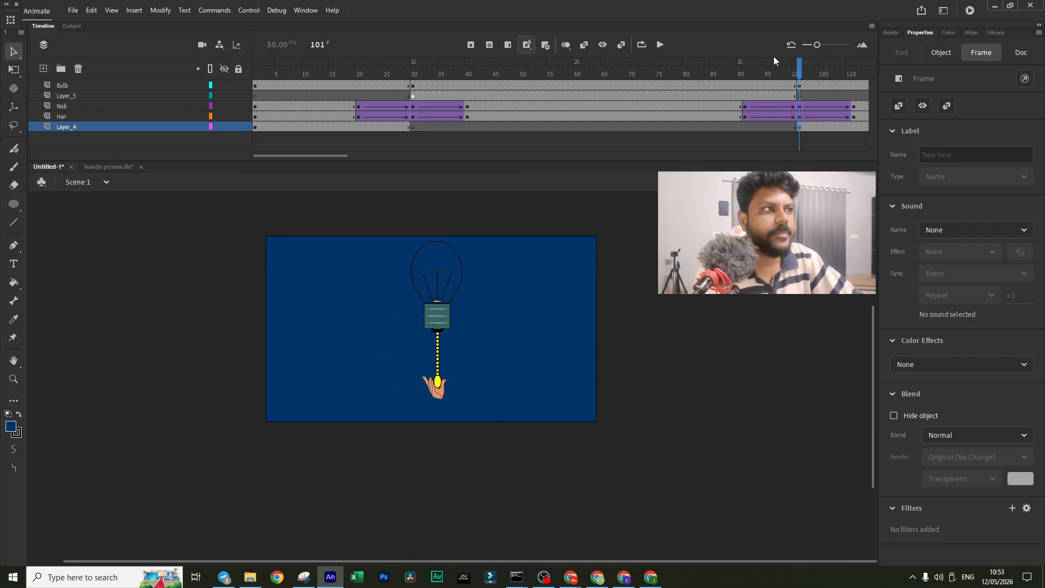
{"action": "left_click_drag", "start_coordinate": [800, 66], "coordinate": [185, 70]}
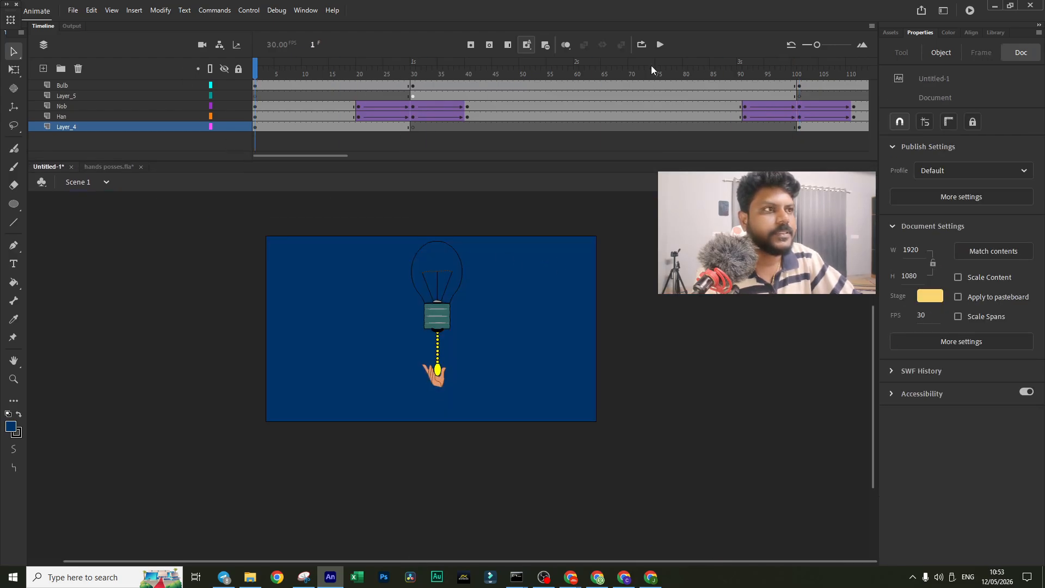
{"action": "left_click", "coordinate": [661, 46]}
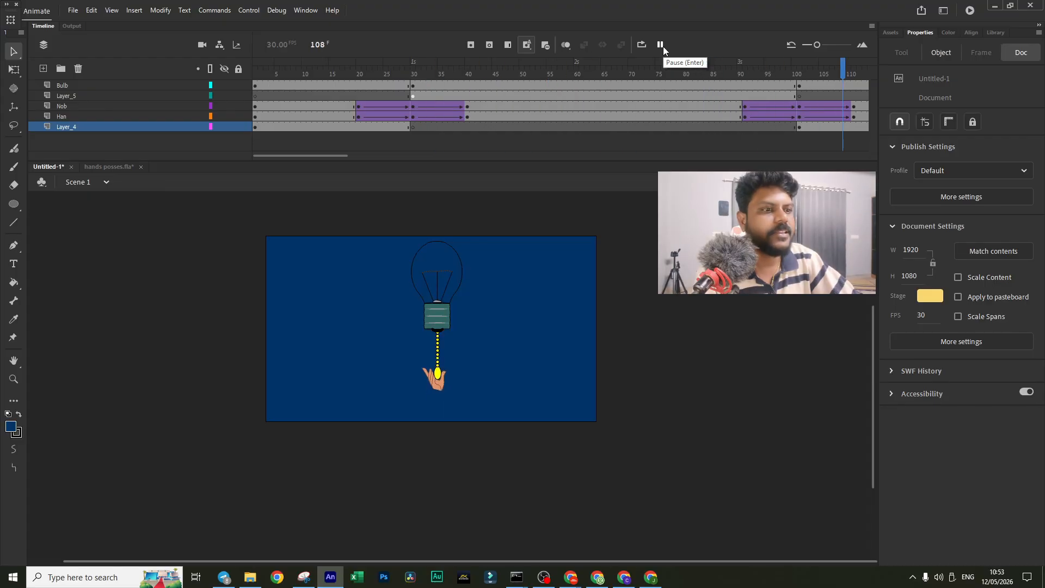
Step: Convert all five layers, from Bulb to Layer_4, into one graphic symbol, and undo a test move of it on the stage
{"action": "left_click_drag", "start_coordinate": [433, 155], "coordinate": [312, 157]}
{"action": "left_click", "coordinate": [255, 126]}
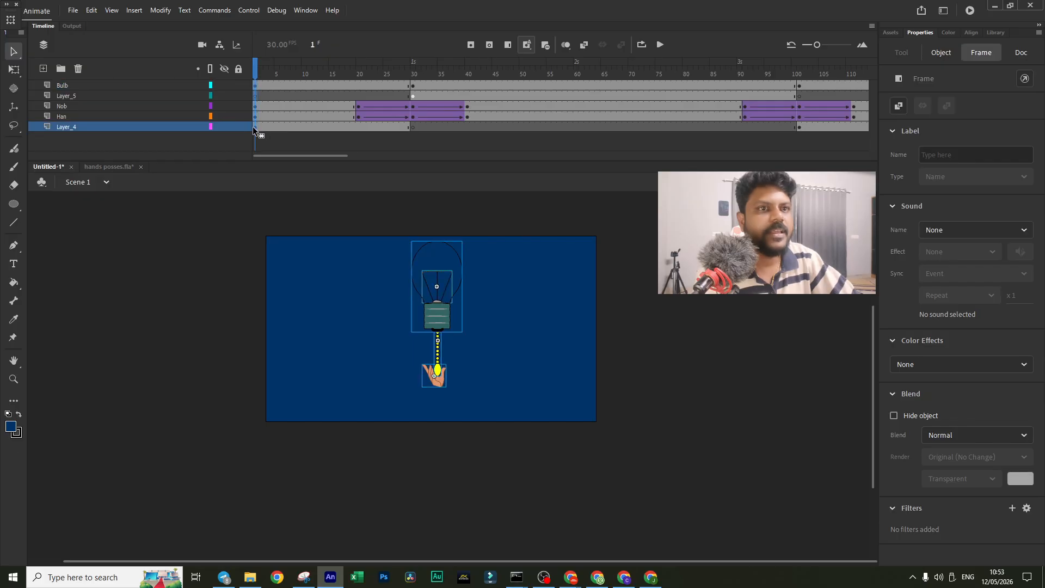
{"action": "left_click", "coordinate": [65, 88], "text": "shift"}
{"action": "right_click", "coordinate": [65, 88]}
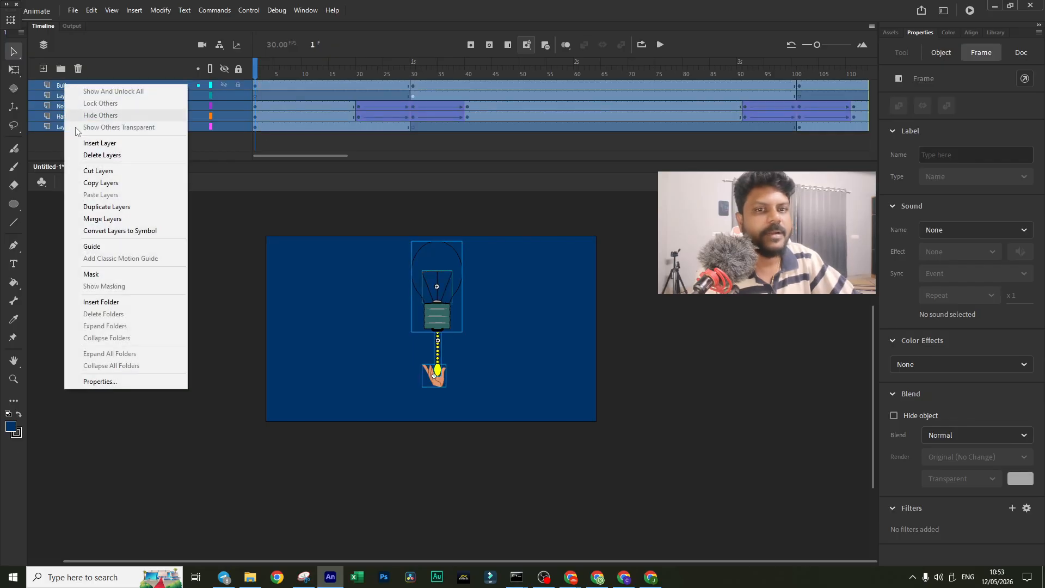
{"action": "left_click", "coordinate": [101, 231]}
{"action": "left_click", "coordinate": [521, 76]}
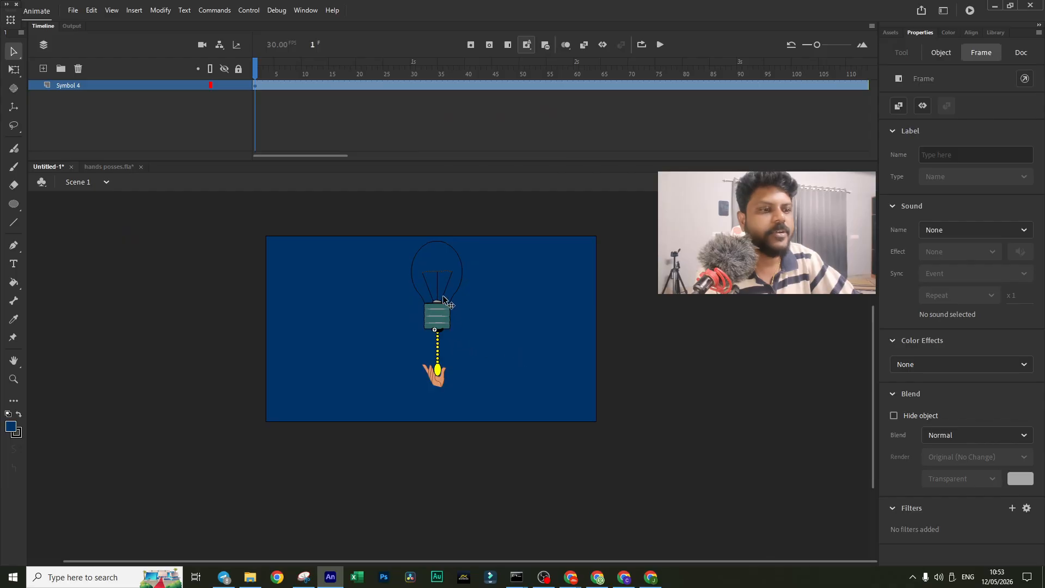
{"action": "left_click_drag", "start_coordinate": [444, 298], "coordinate": [370, 315]}
{"action": "key", "text": "ctrl+z"}
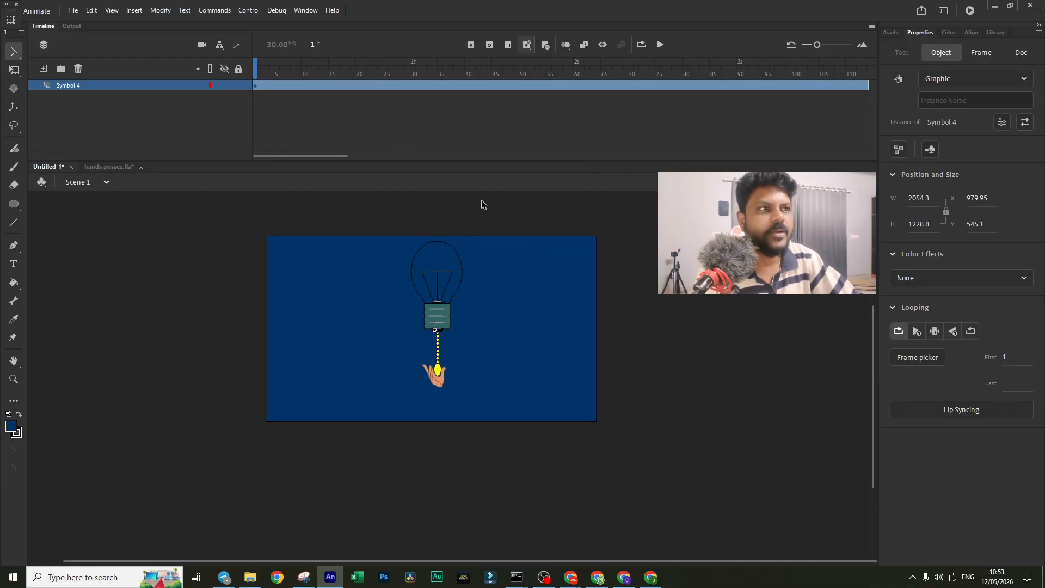
Step: Turn on looped playback over frames 1 to 120 and play the bulb animation
{"action": "left_click", "coordinate": [655, 51]}
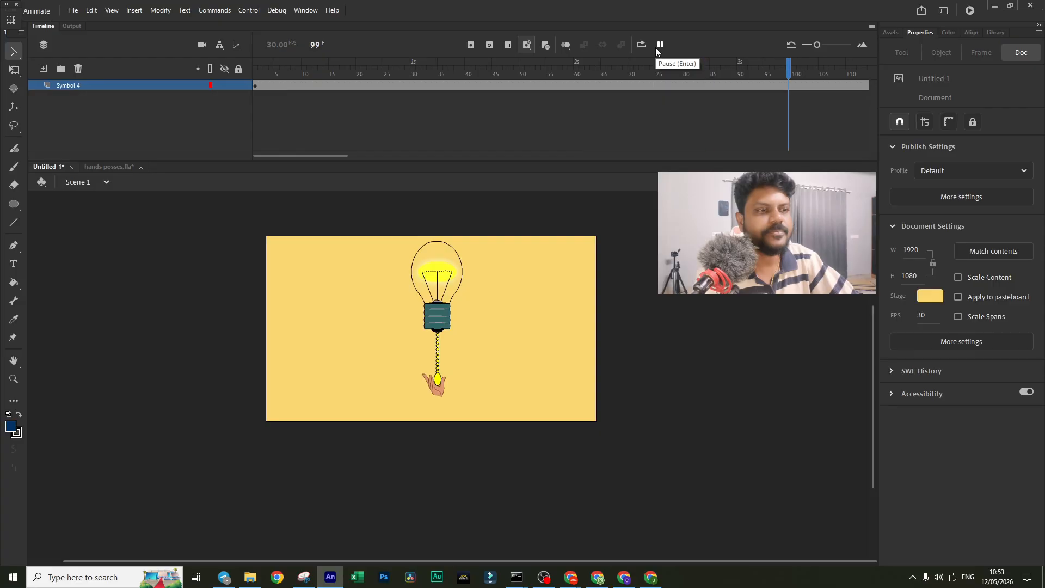
{"action": "left_click", "coordinate": [643, 50]}
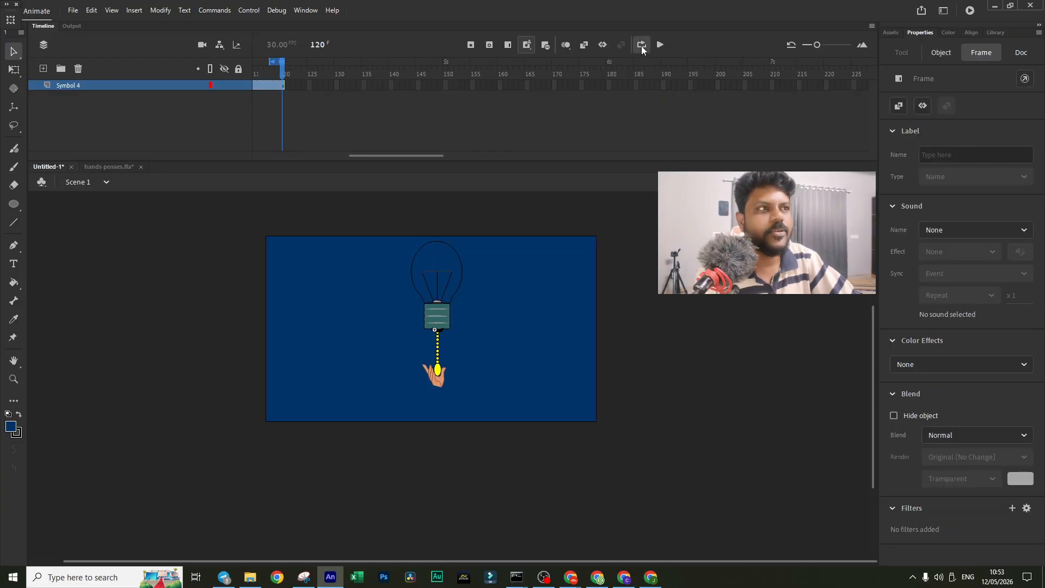
{"action": "left_click_drag", "start_coordinate": [273, 62], "coordinate": [169, 70]}
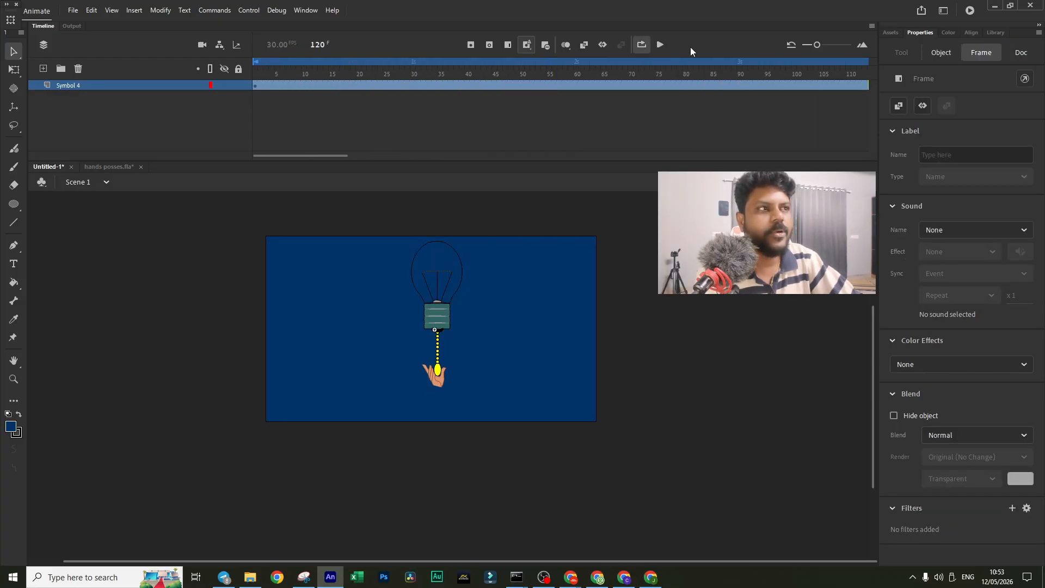
{"action": "left_click", "coordinate": [658, 49]}
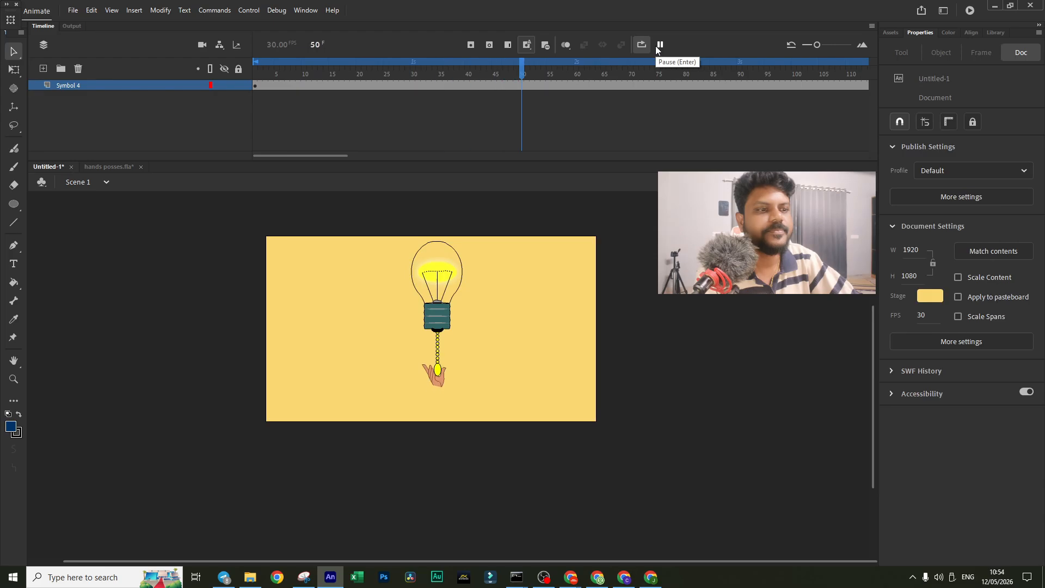